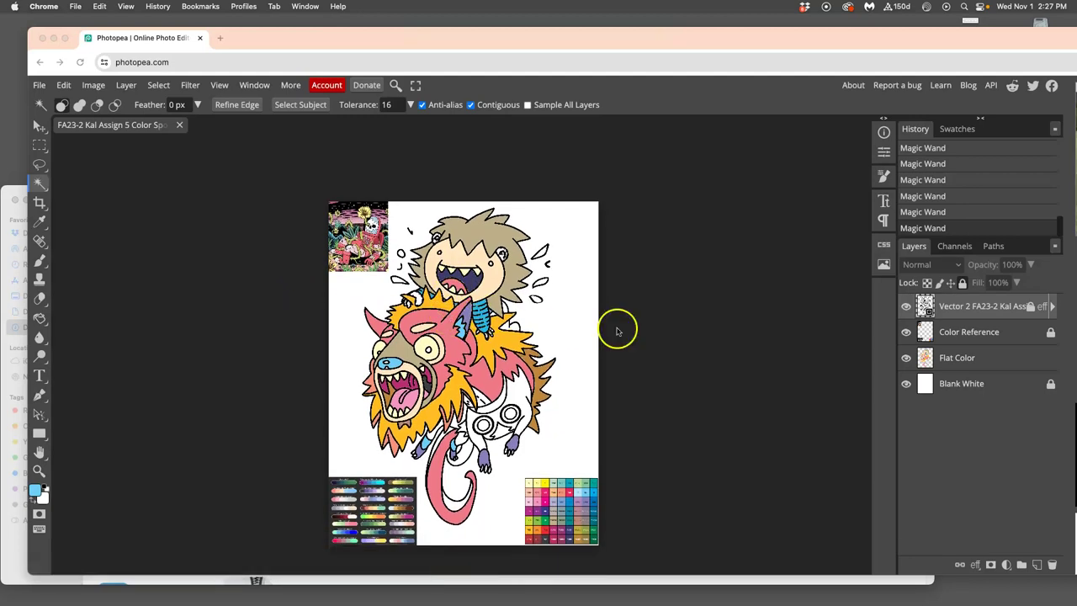
# - Toggle the linework, Flat Color and Color Reference layers' visibility to inspect the artwork
pyautogui.click(906, 310)
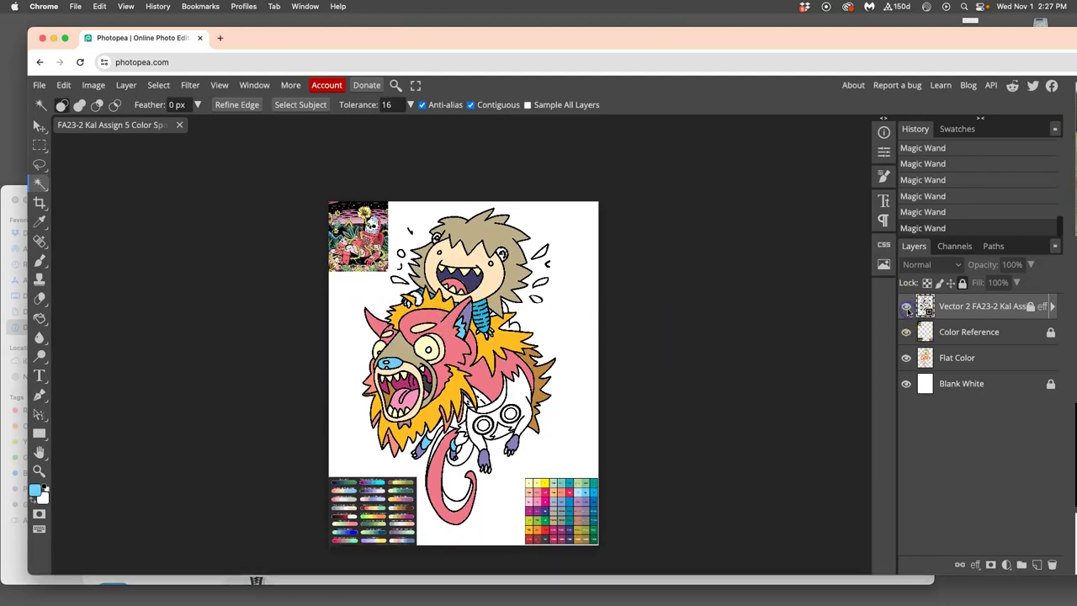
pyautogui.click(907, 308)
pyautogui.click(907, 308)
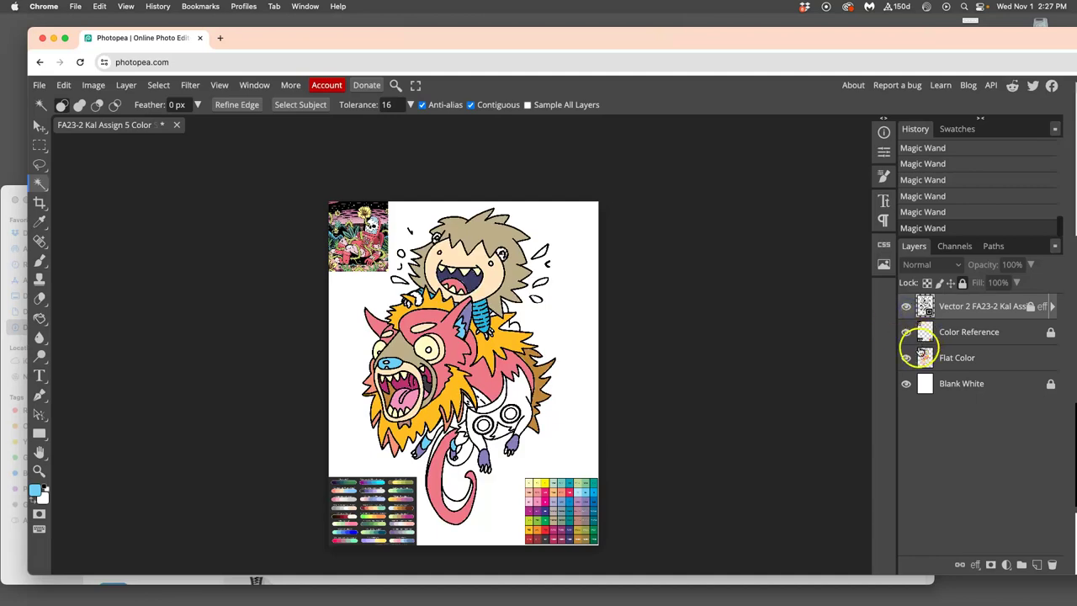
pyautogui.click(906, 360)
pyautogui.click(907, 360)
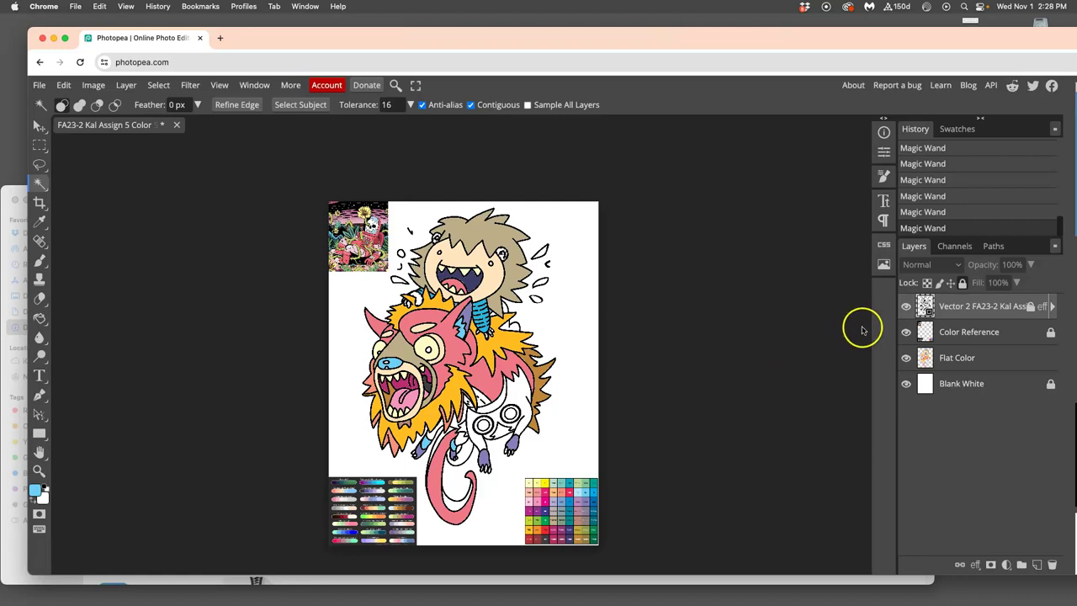
pyautogui.click(907, 332)
pyautogui.click(906, 333)
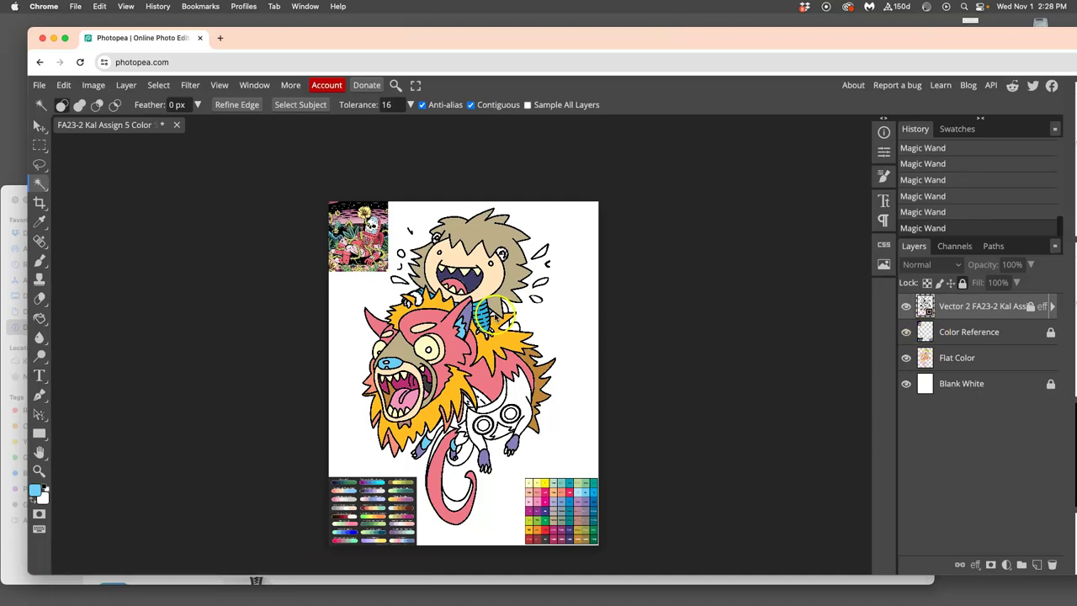
pyautogui.scroll(5, 497, 316)
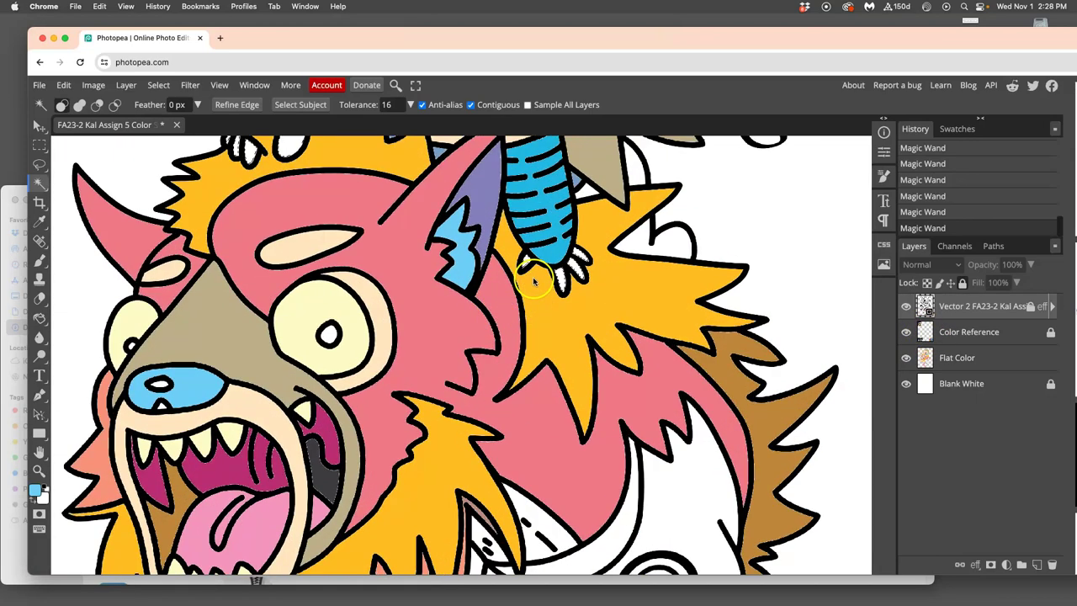
pyautogui.scroll(-5, 421, 303)
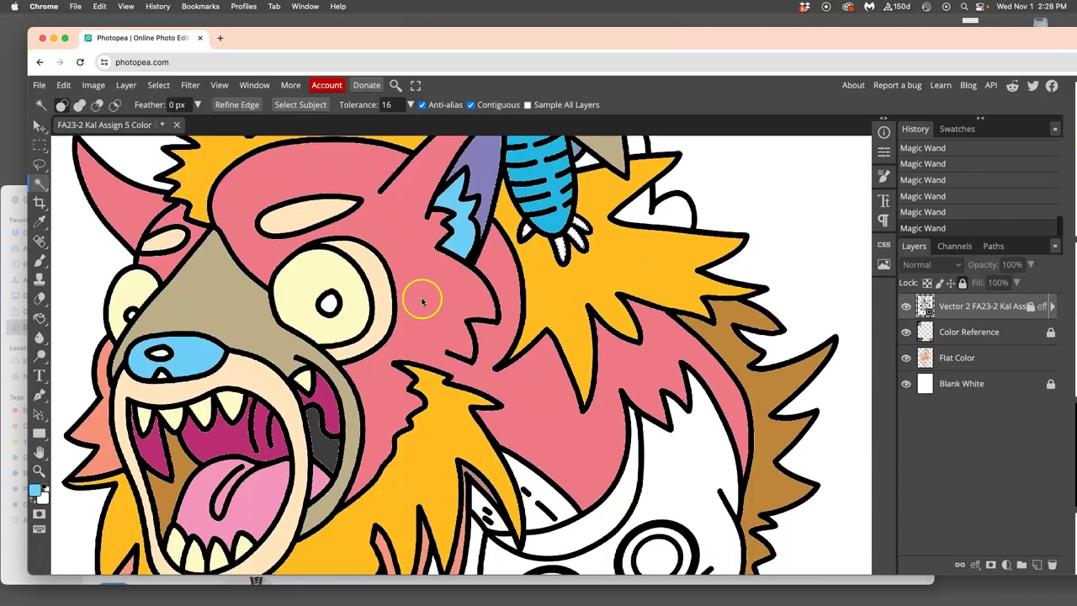
pyautogui.scroll(-6, 421, 303)
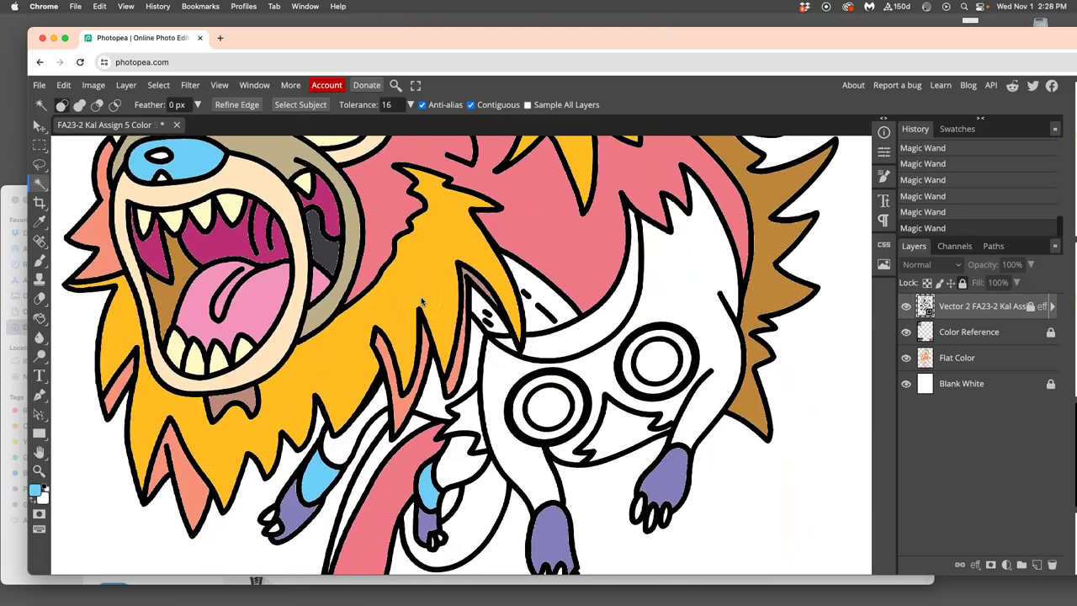
pyautogui.scroll(2, 429, 296)
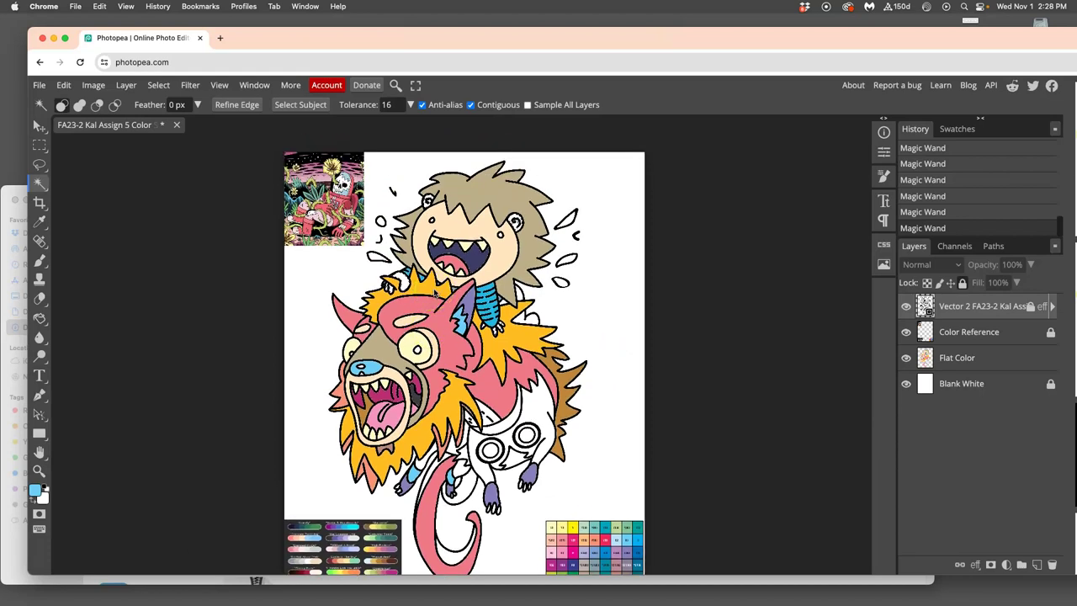
# - Fill the kid's hand with palette peach on Flat Color, deselect, and undo the stray background fill
pyautogui.click(978, 356)
pyautogui.click(39, 318)
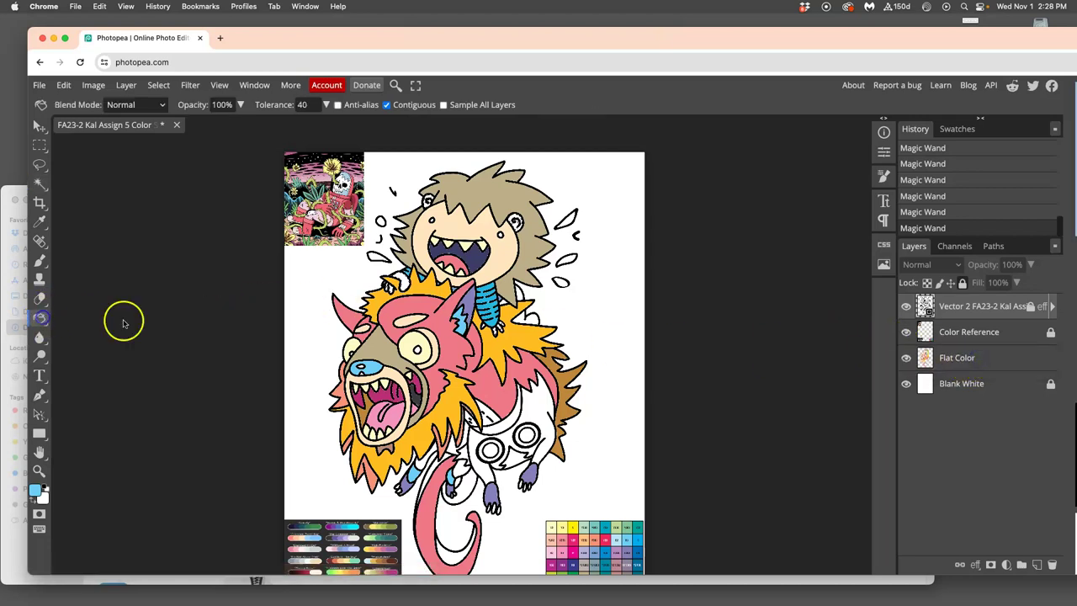
pyautogui.keyDown('alt'); pyautogui.click(298, 541); pyautogui.keyUp('alt')
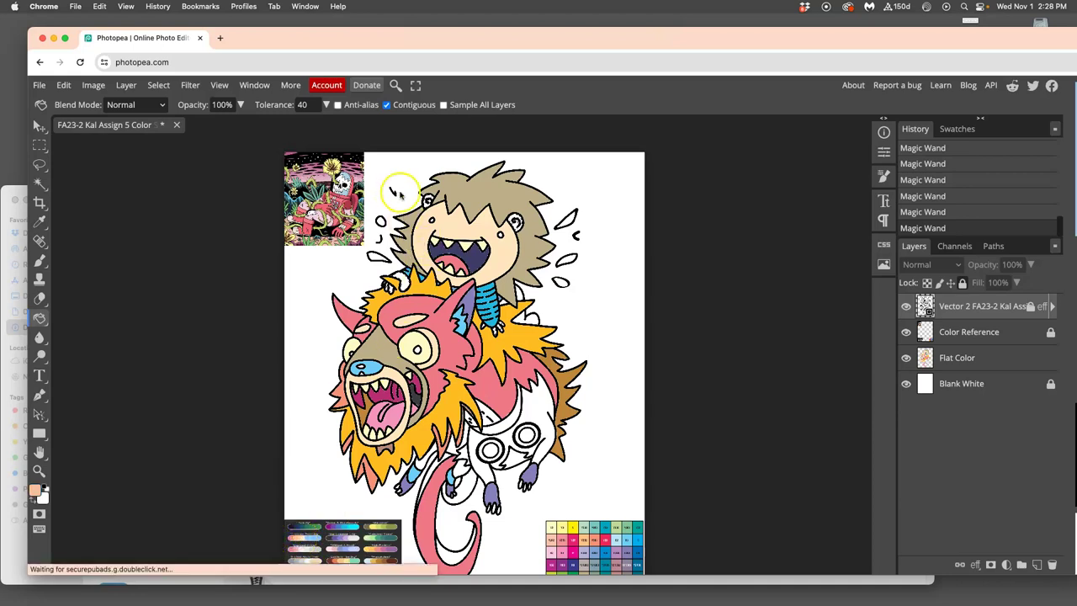
pyautogui.click(401, 281)
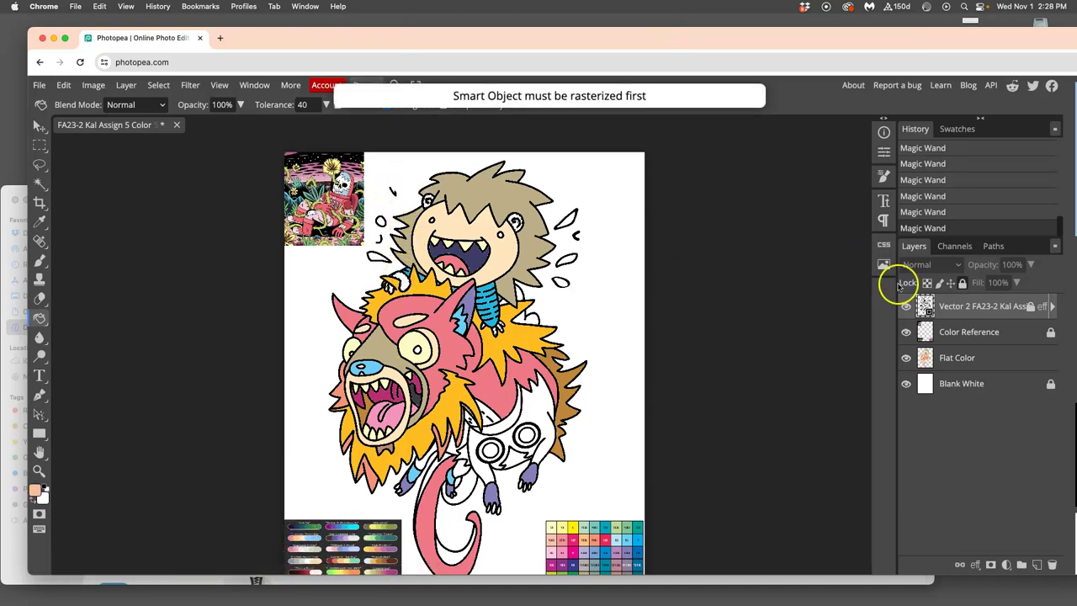
pyautogui.click(956, 357)
pyautogui.click(990, 358)
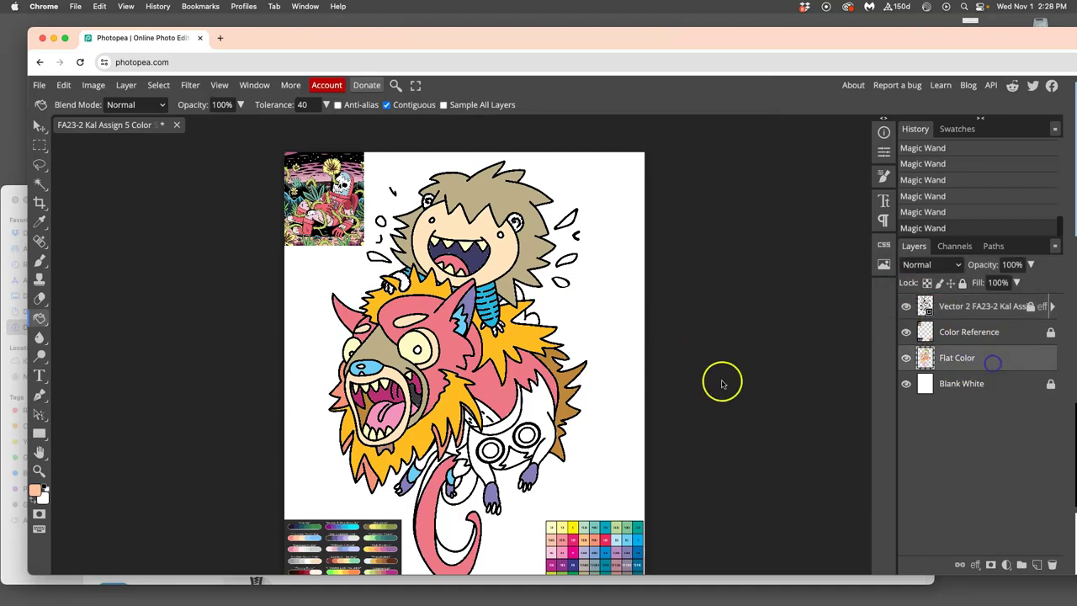
pyautogui.click(404, 282)
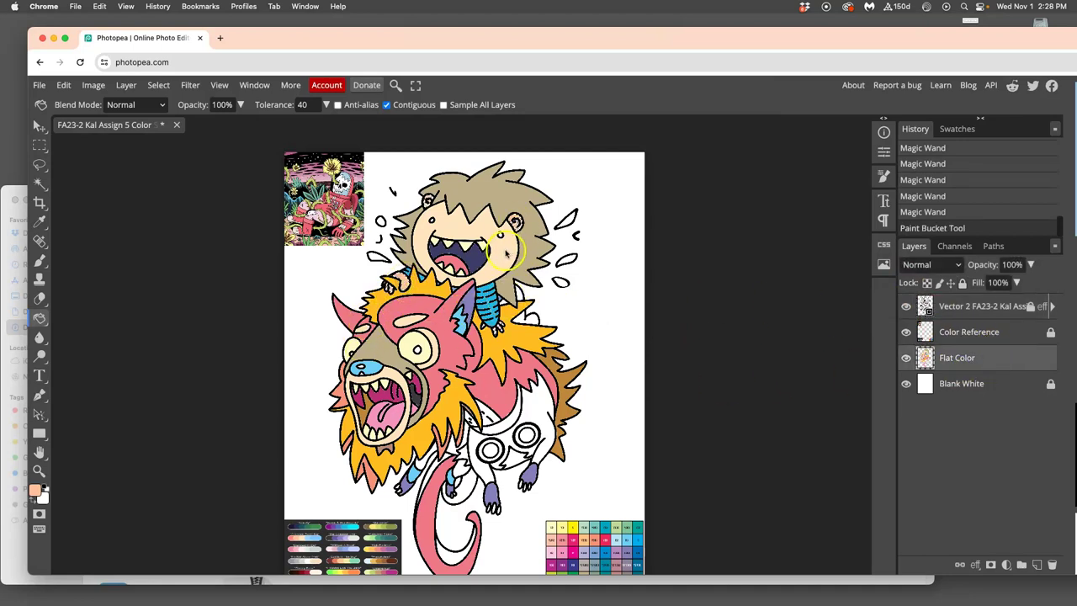
pyautogui.press('super+d')
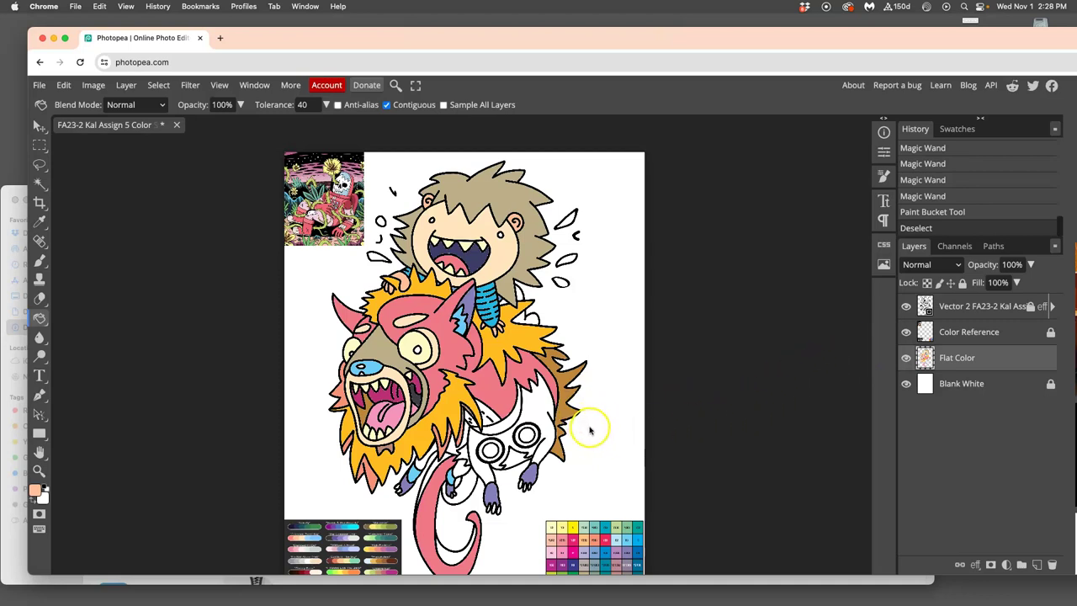
pyautogui.scroll(-1, 650, 392)
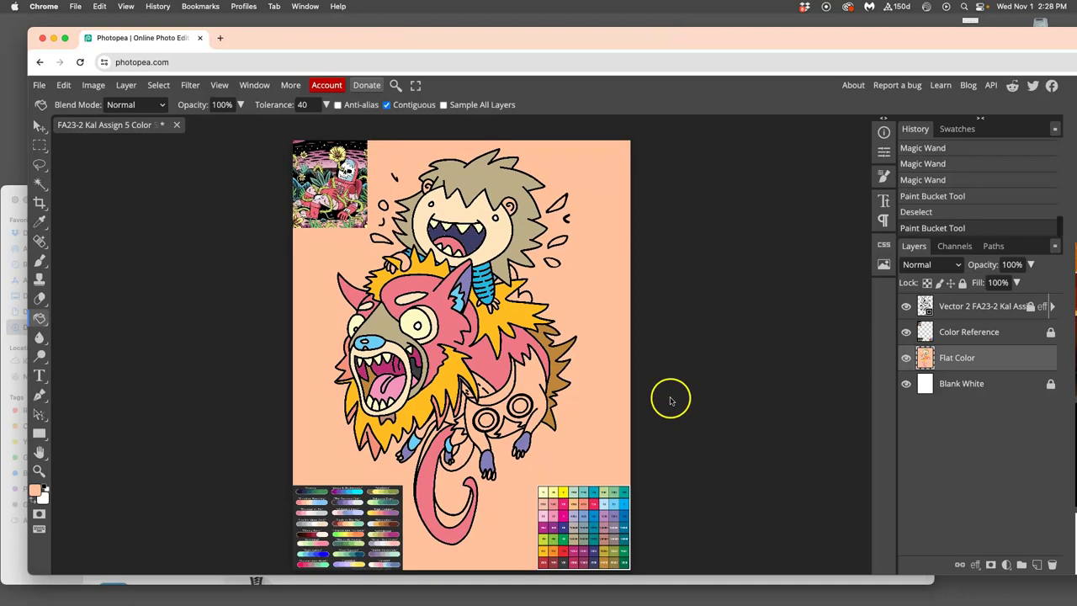
pyautogui.press('super+z')
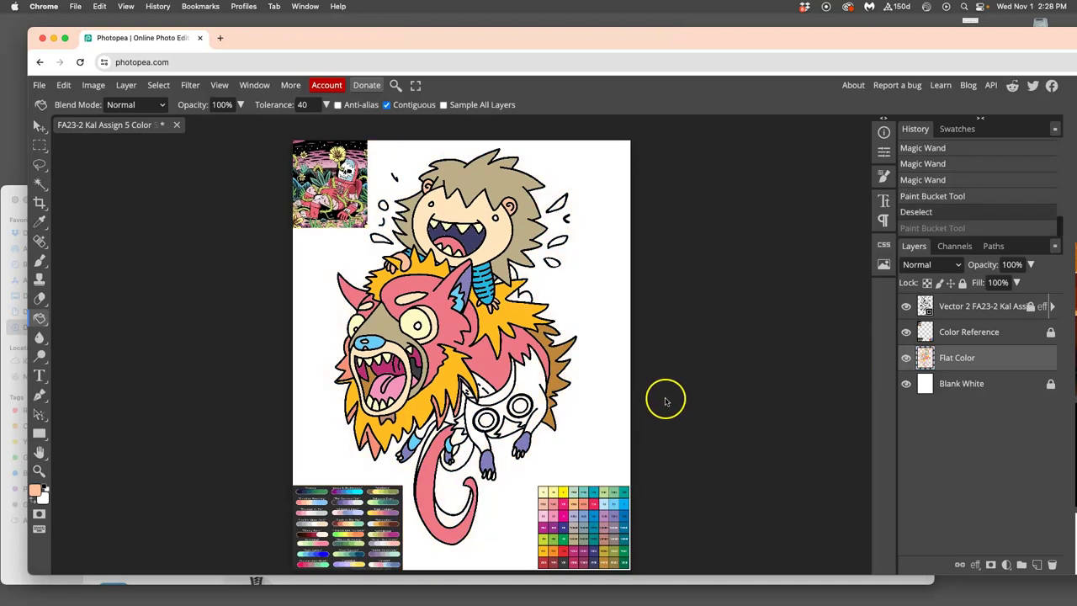
# - Magic Wand the small enclosed gaps beside the kid's shoulder on the linework layer
pyautogui.click(39, 183)
pyautogui.click(926, 309)
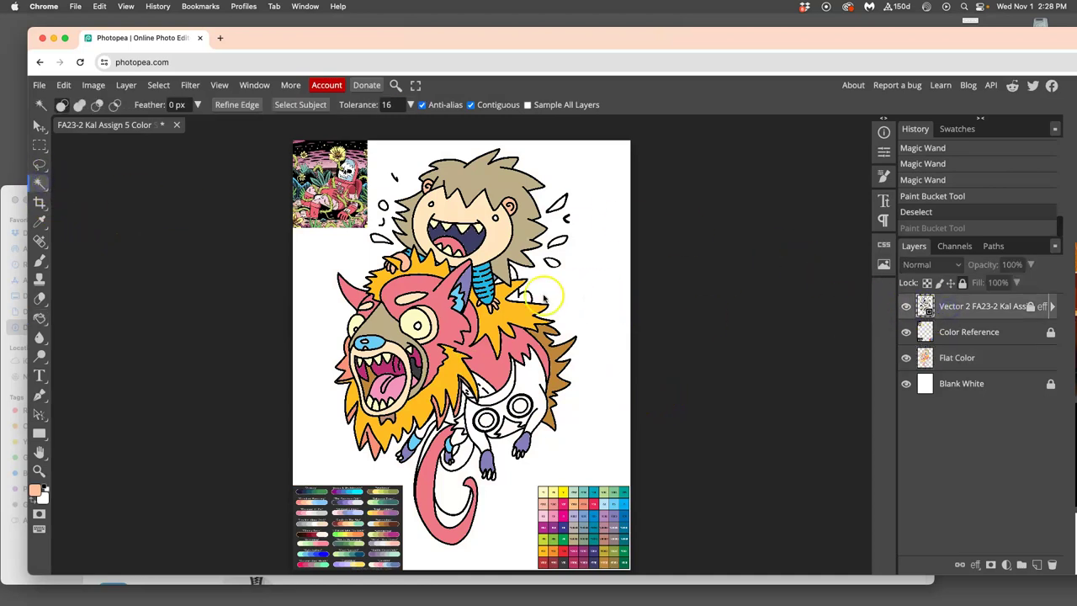
pyautogui.click(514, 296)
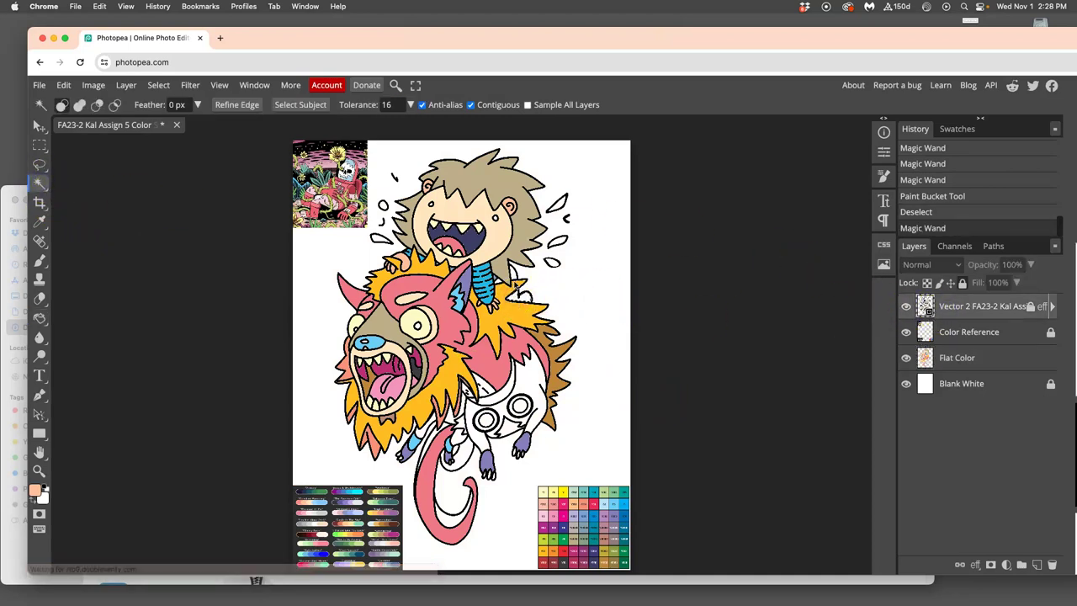
pyautogui.click(509, 275)
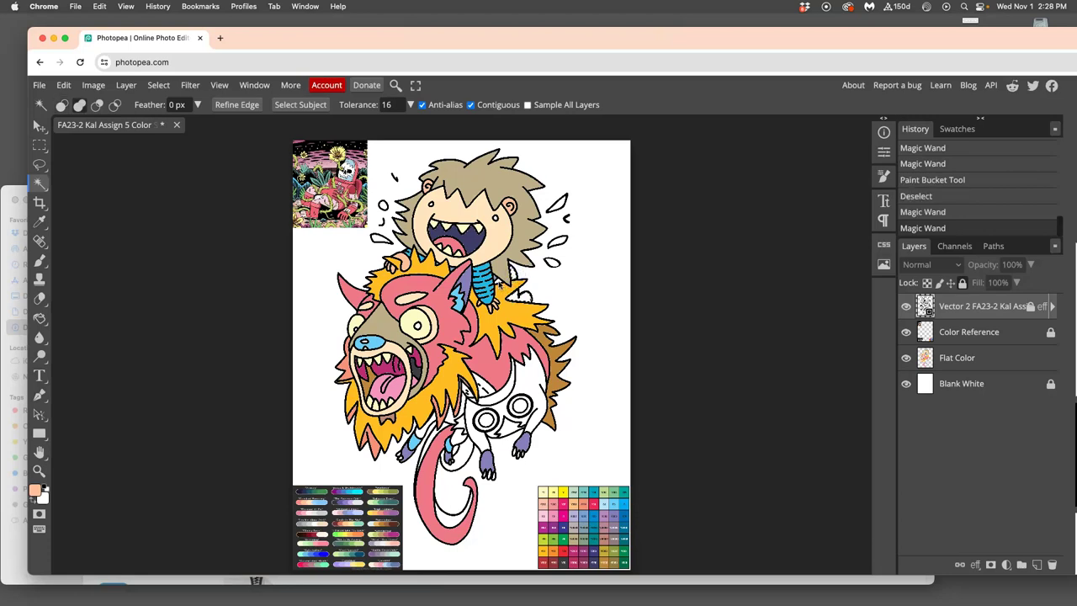
pyautogui.click(500, 326)
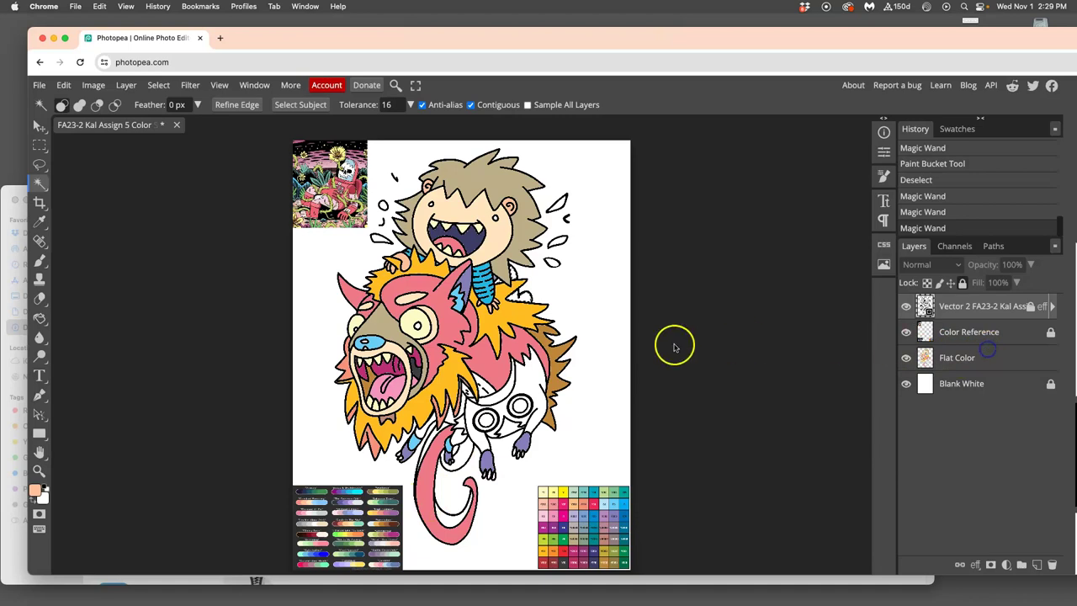
# - Fill the gaps with a dark purple swatch on Flat Color, undo two extra fills, and deselect
pyautogui.click(40, 318)
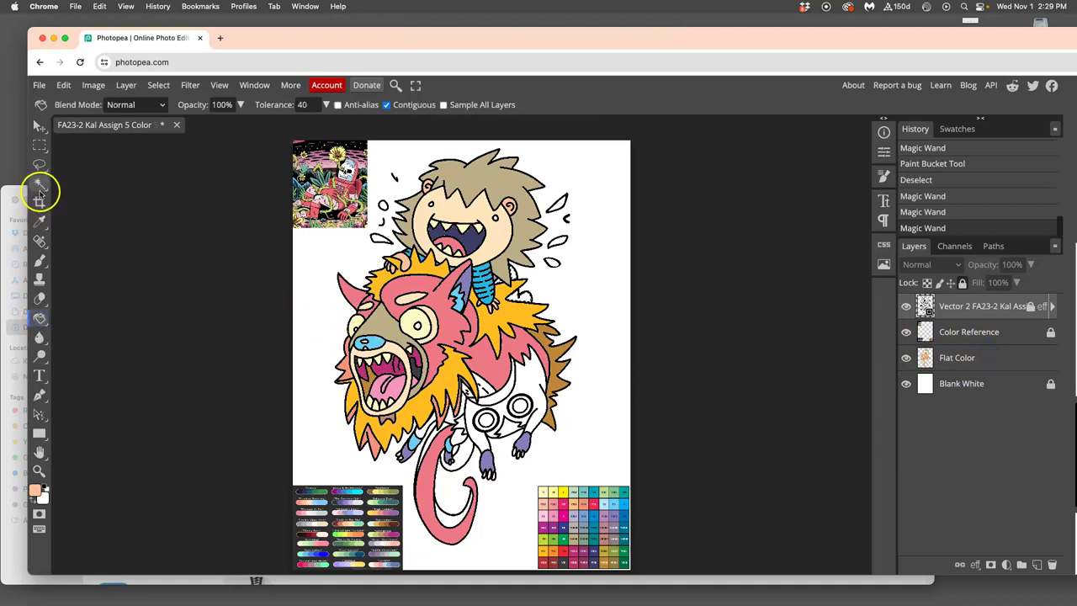
pyautogui.click(982, 359)
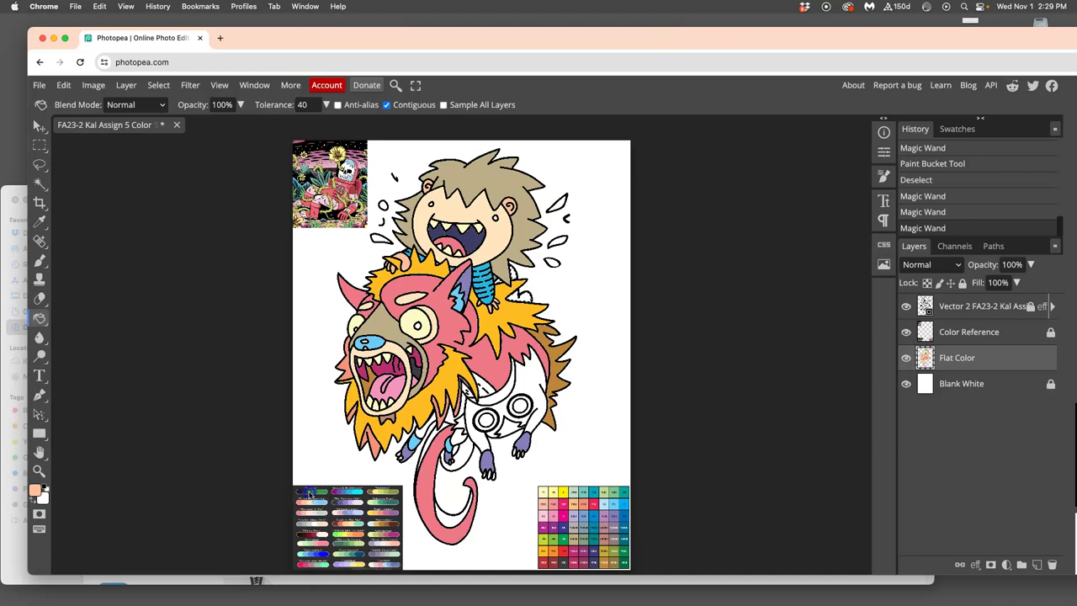
pyautogui.click(516, 293)
pyautogui.click(516, 294)
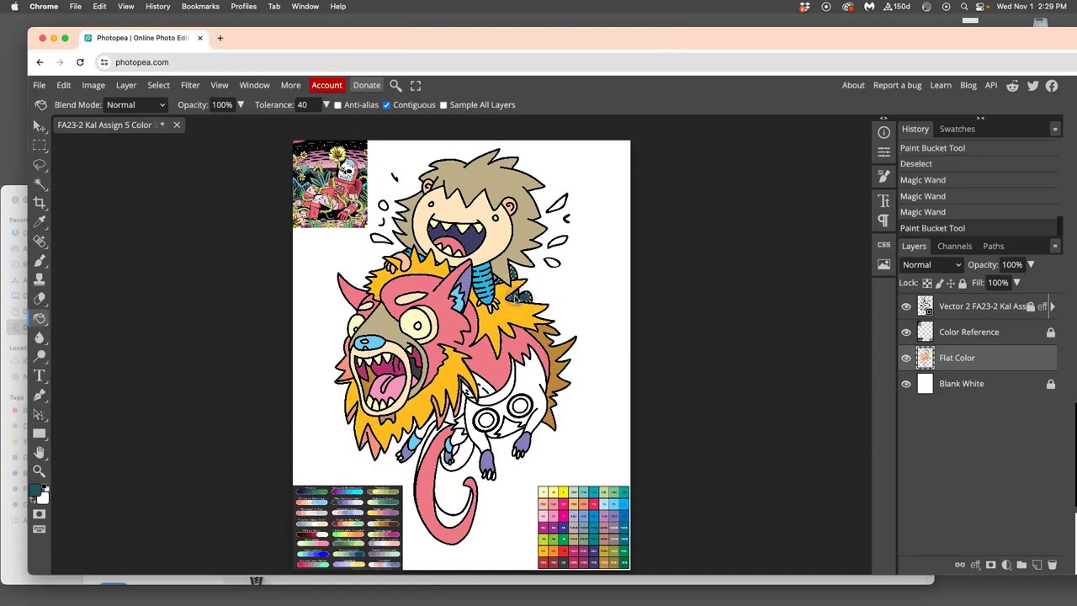
pyautogui.click(509, 370)
pyautogui.click(368, 557)
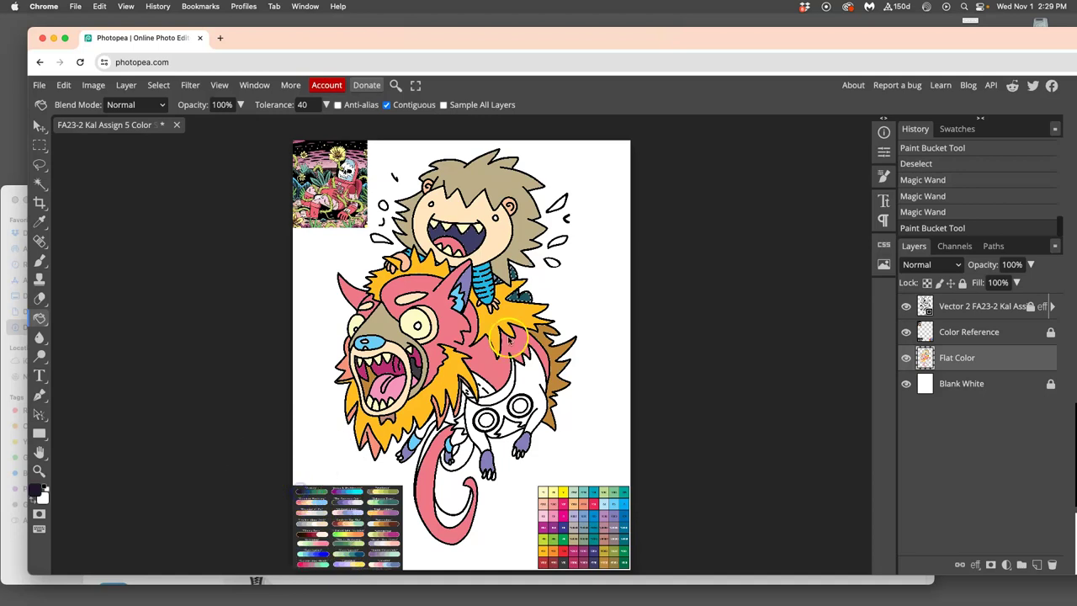
pyautogui.click(523, 299)
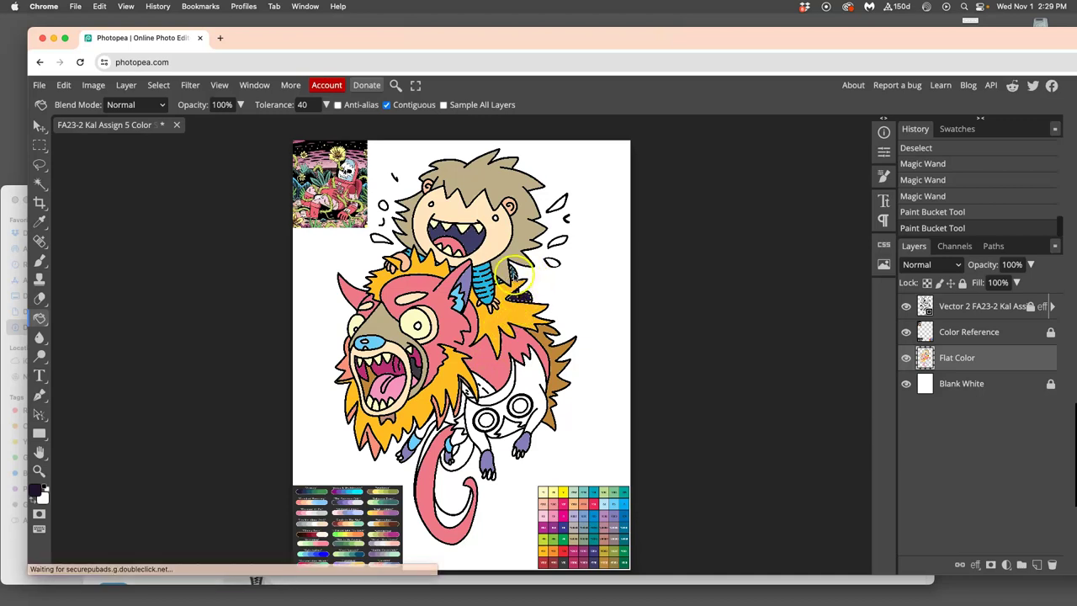
pyautogui.click(514, 284)
pyautogui.press('super+z')
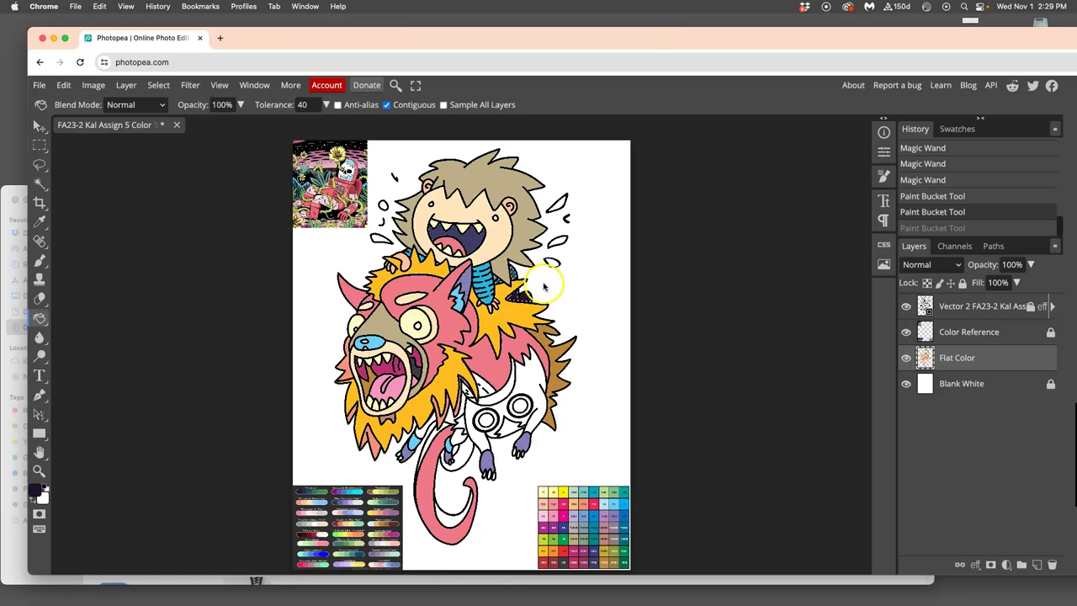
pyautogui.press('super+z')
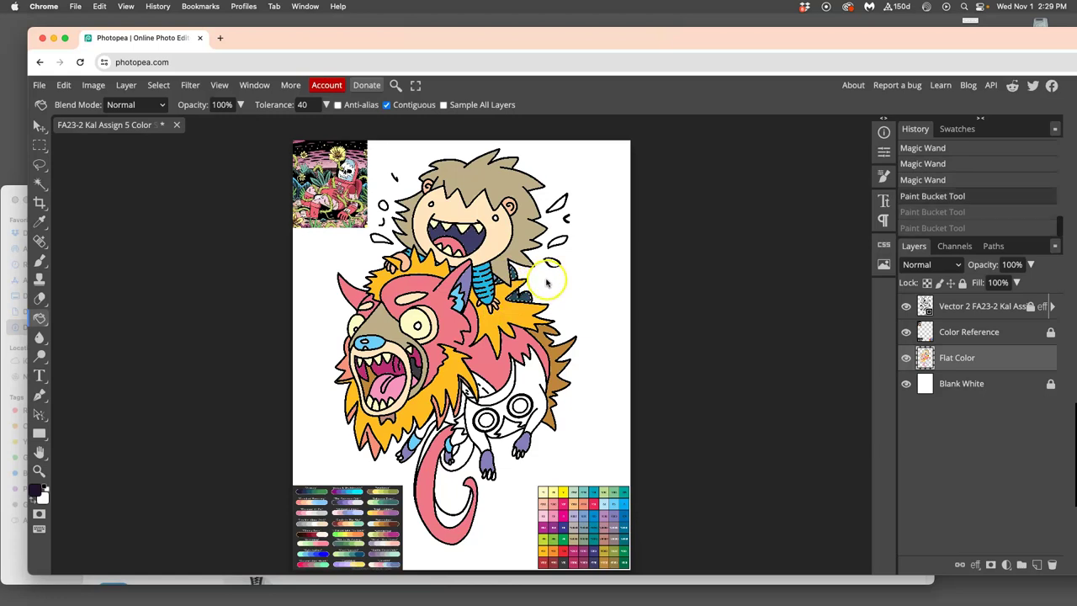
pyautogui.press('super+d')
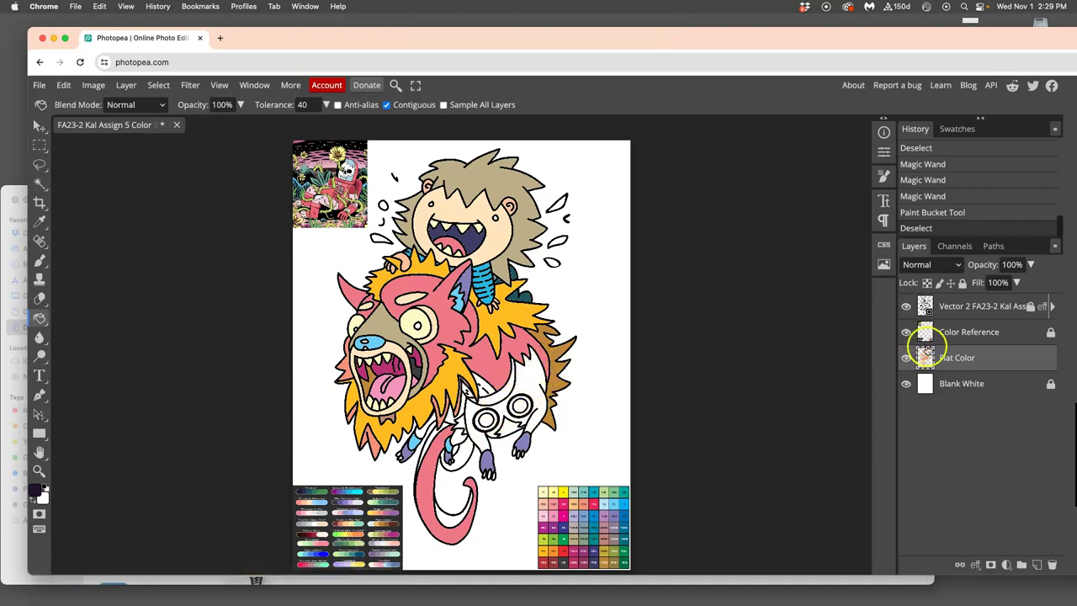
# - Magic Wand the lower creature's white body on the linework layer and fill it red on Flat Color
pyautogui.click(948, 307)
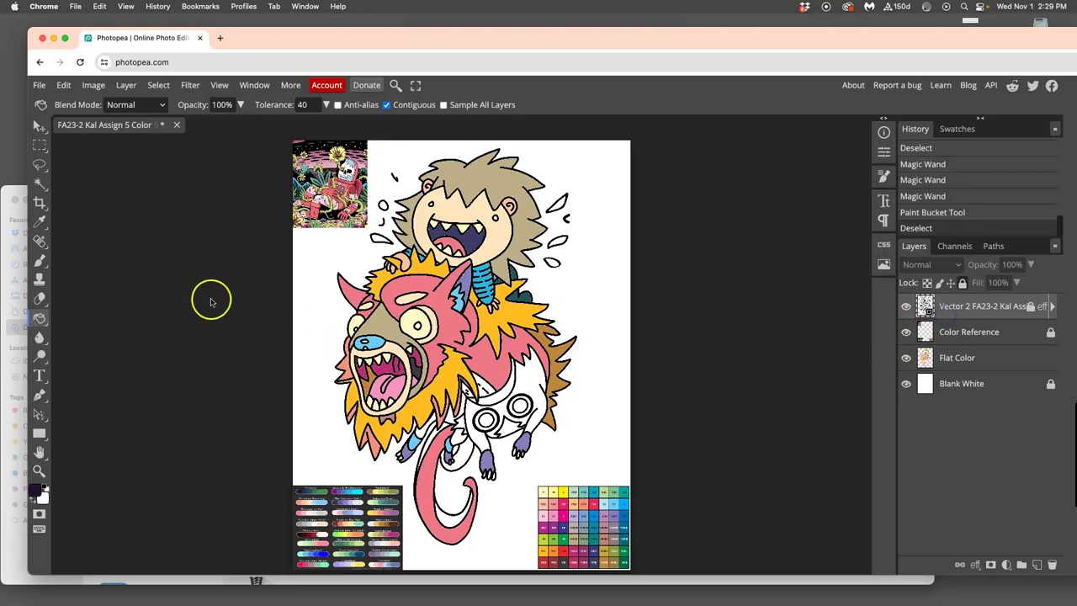
pyautogui.click(40, 183)
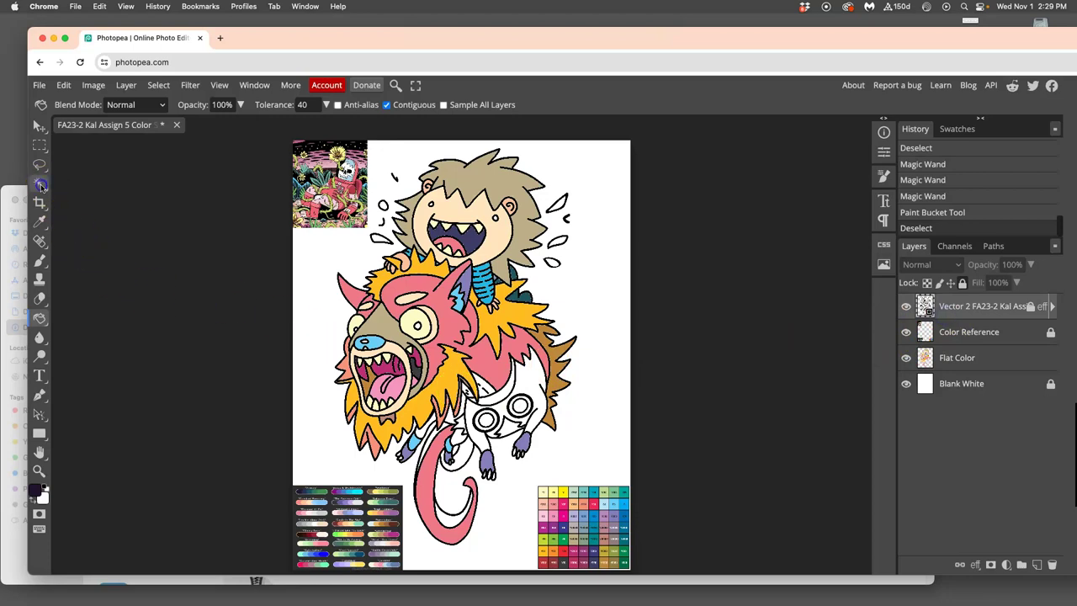
pyautogui.click(528, 382)
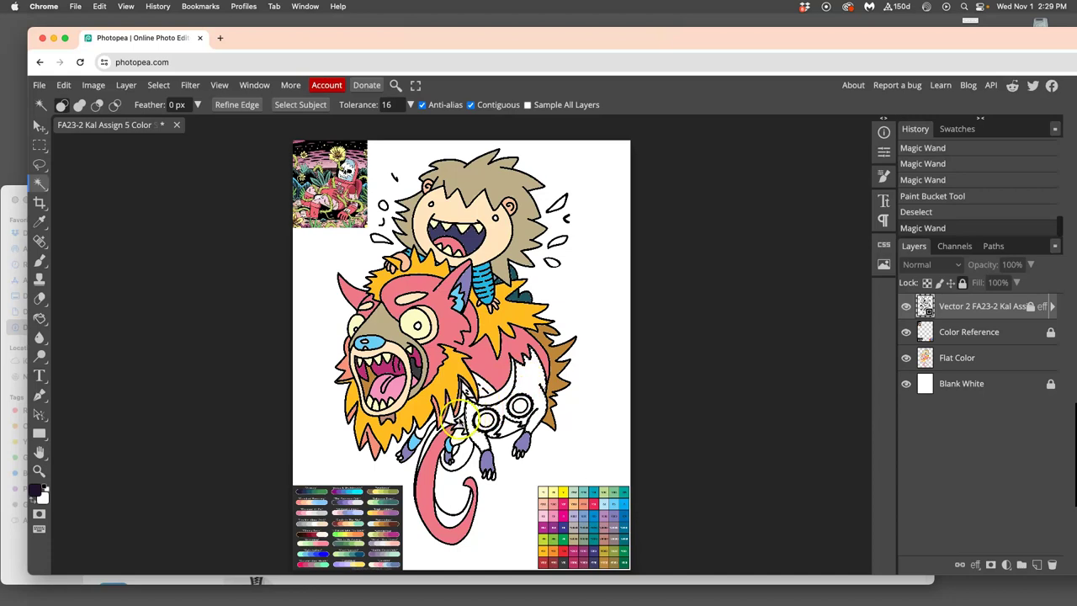
pyautogui.click(952, 357)
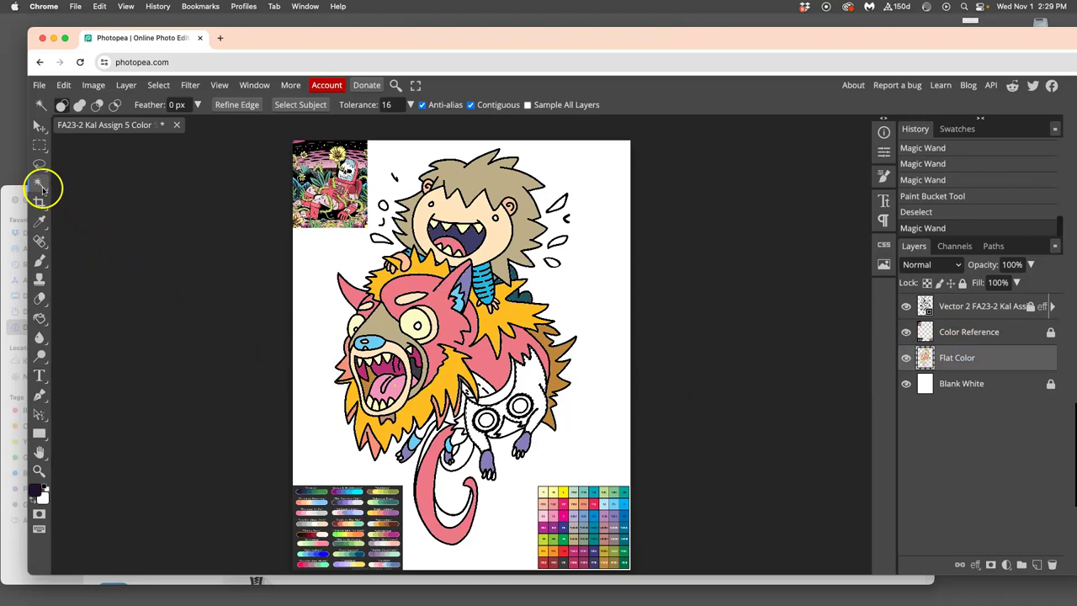
pyautogui.click(39, 318)
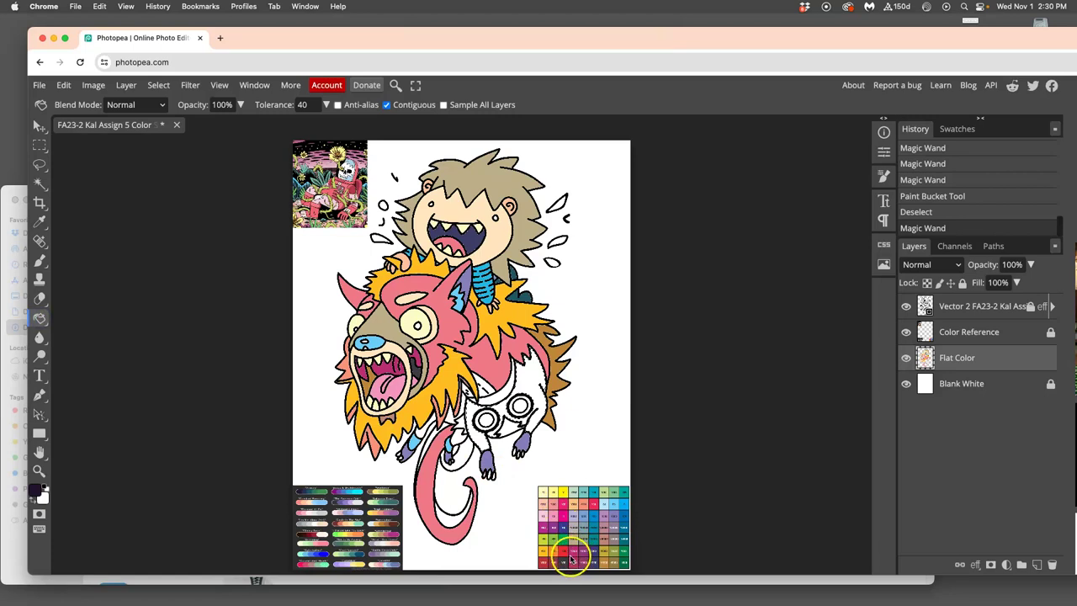
pyautogui.click(545, 568)
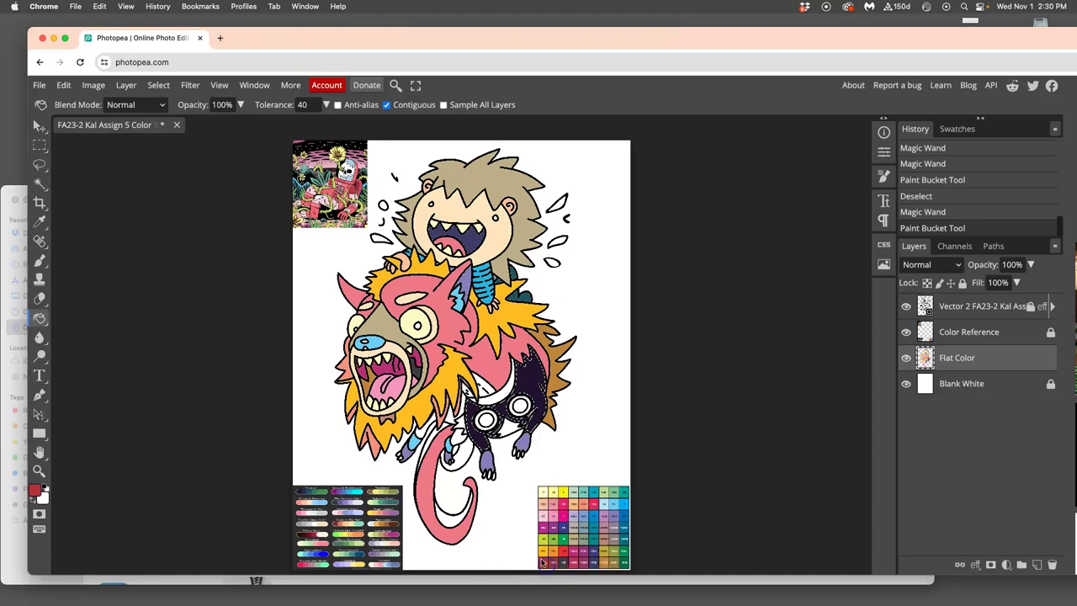
pyautogui.click(525, 384)
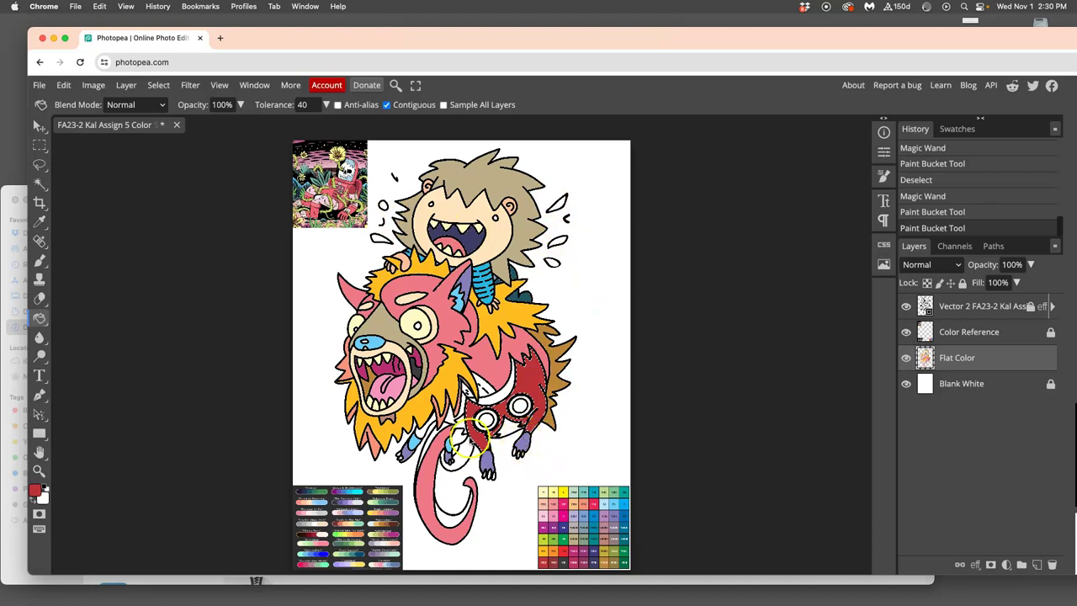
# - Drop the body selection and Magic Wand the white gaps around the red creature's arm, face and tail
pyautogui.scroll(5, 486, 421)
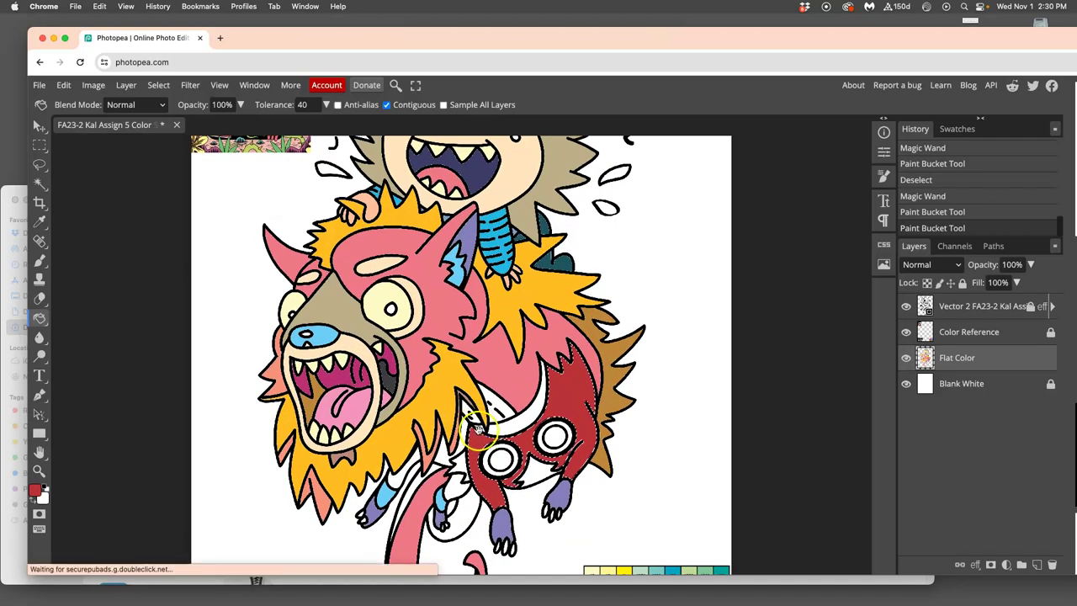
pyautogui.scroll(-1, 522, 339)
pyautogui.press('super+d')
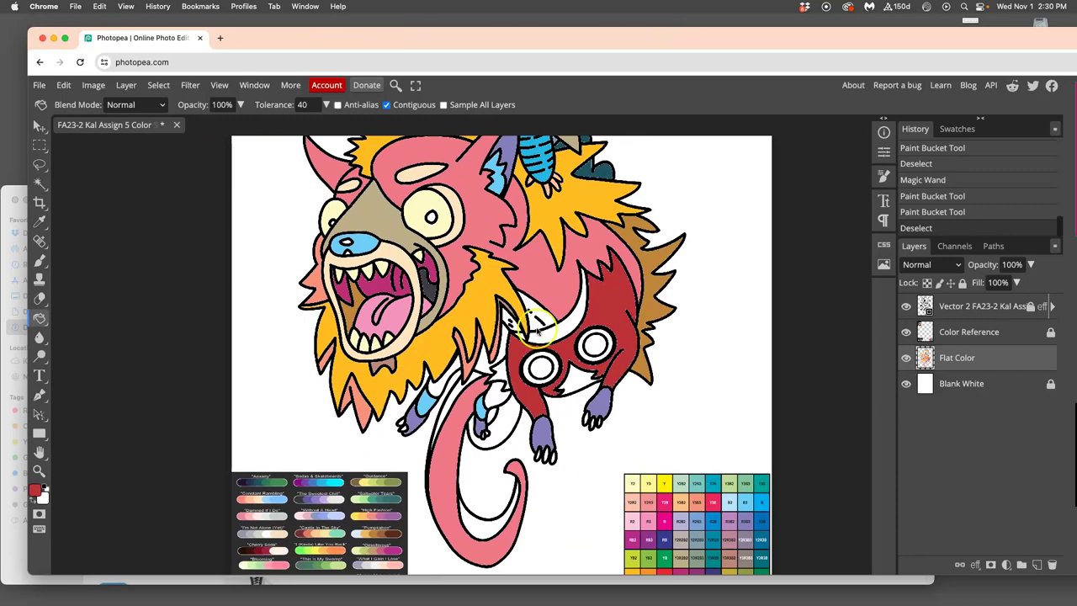
pyautogui.scroll(10, 526, 345)
pyautogui.scroll(-10, 499, 444)
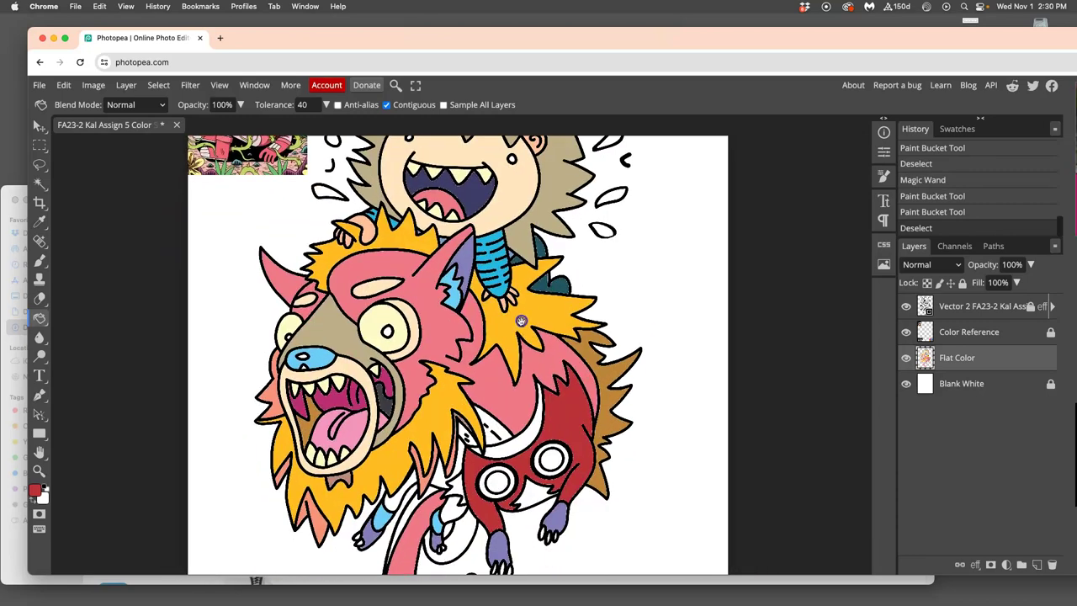
pyautogui.scroll(-1, 543, 322)
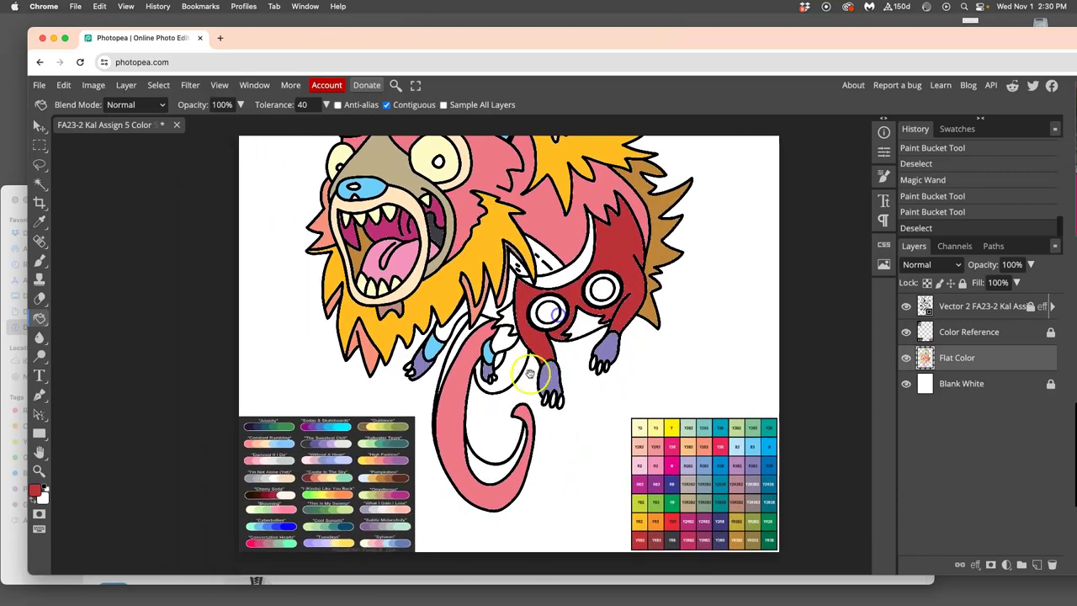
pyautogui.hscroll(2, 531, 368)
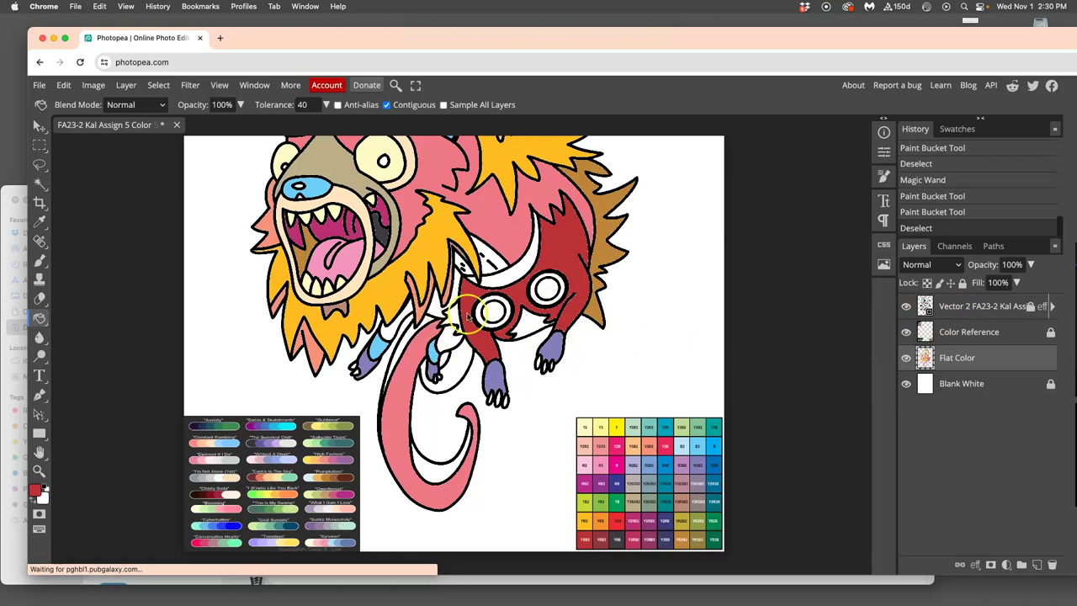
pyautogui.click(930, 307)
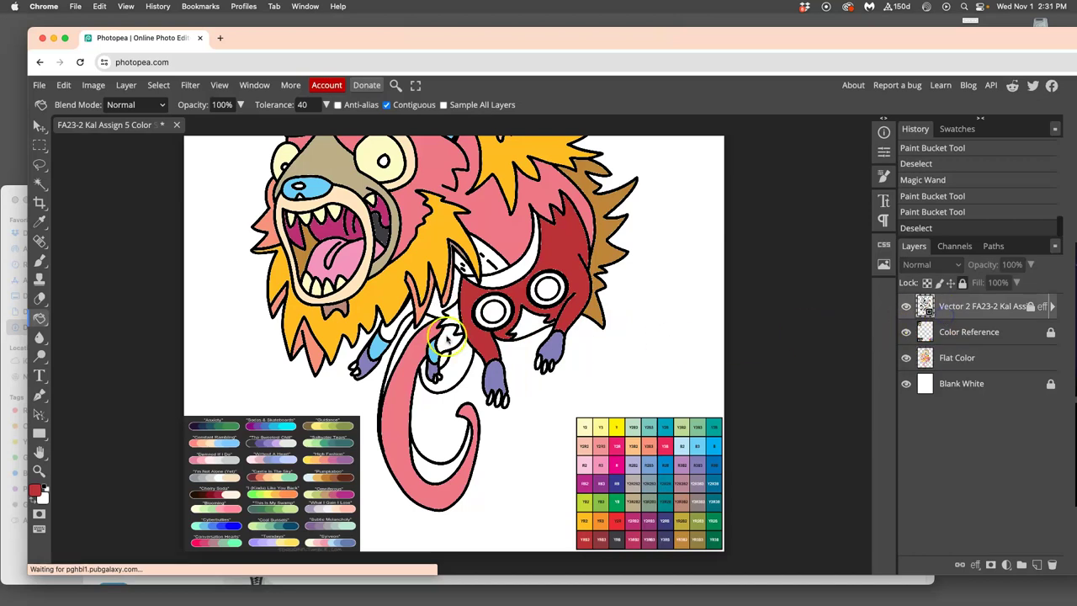
pyautogui.click(40, 185)
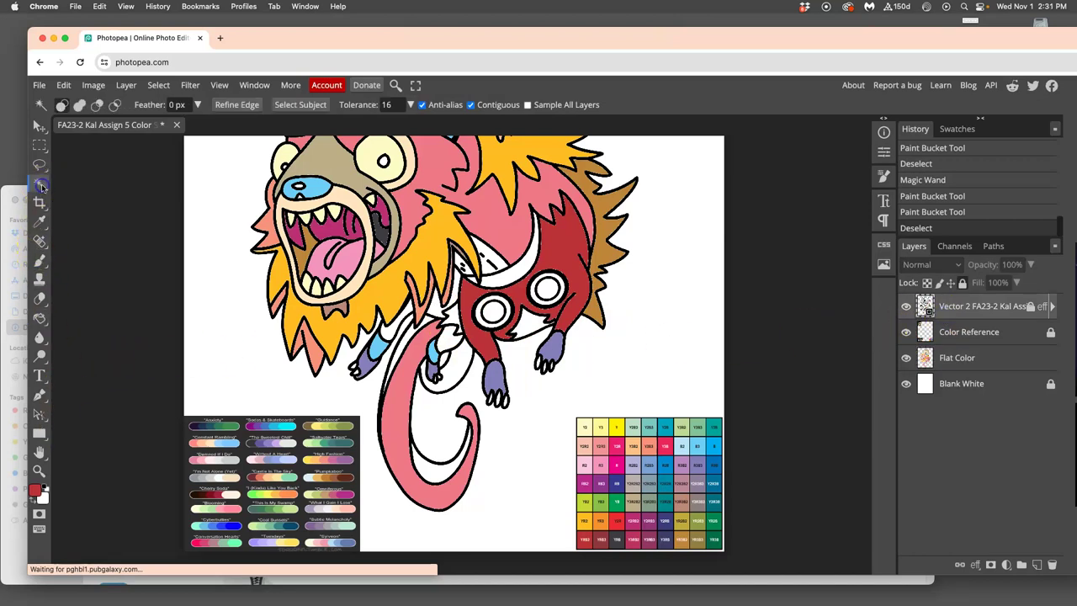
pyautogui.click(436, 306)
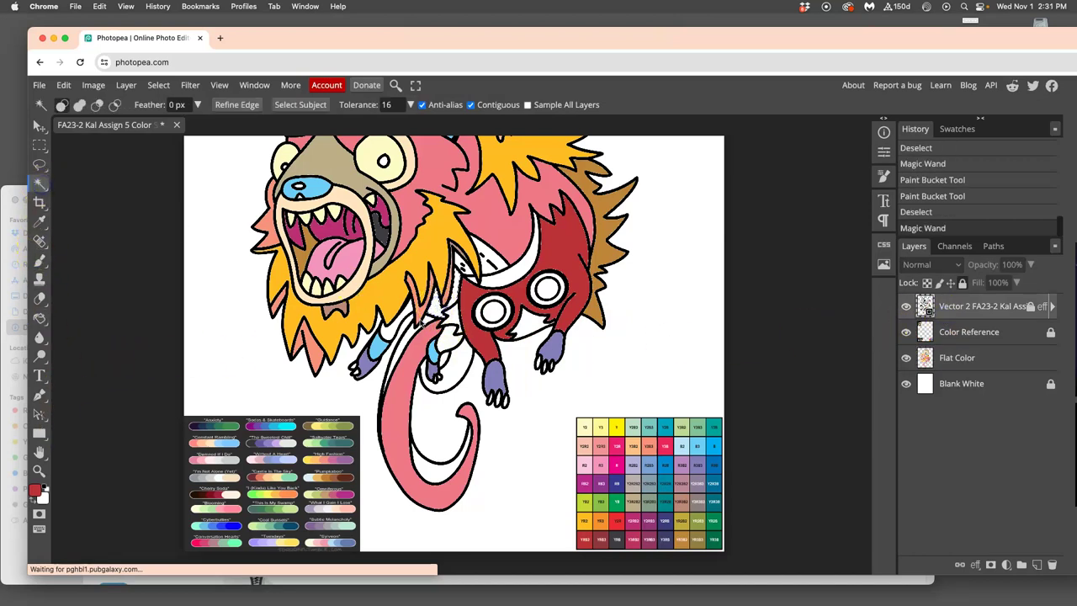
pyautogui.keyDown('shift'); pyautogui.click(405, 313); pyautogui.keyUp('shift')
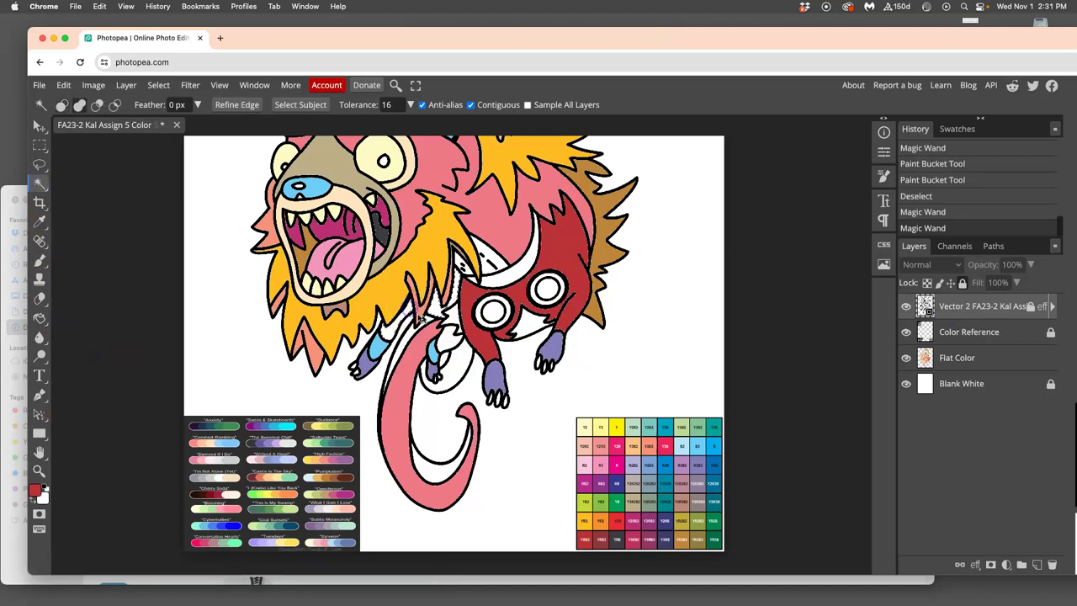
pyautogui.click(451, 326)
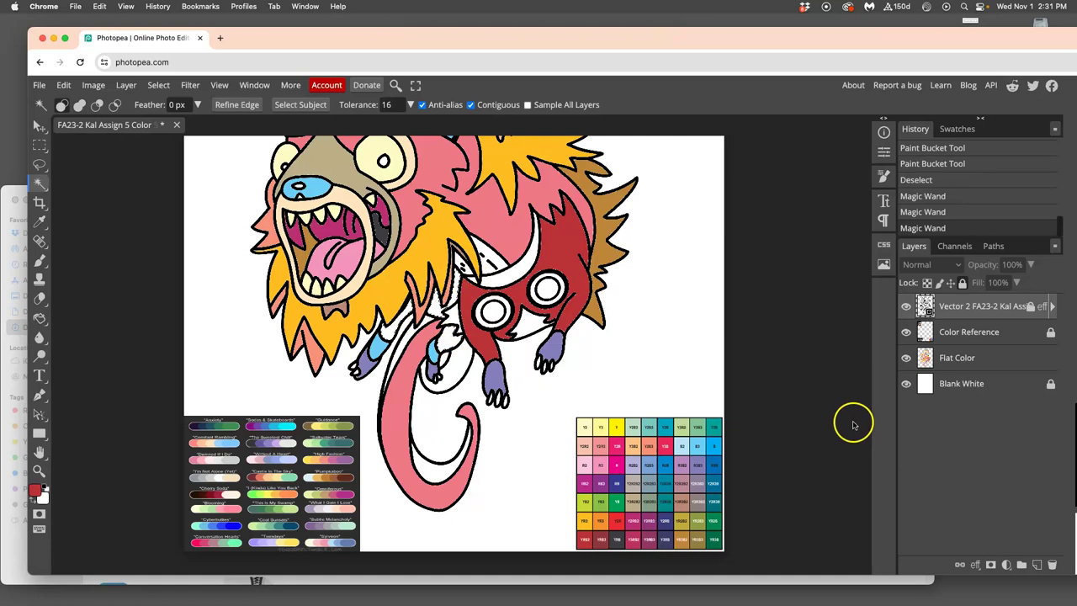
# - Fill the gaps under the eyes, by the hand and on the arm with red on Flat Color
pyautogui.click(941, 360)
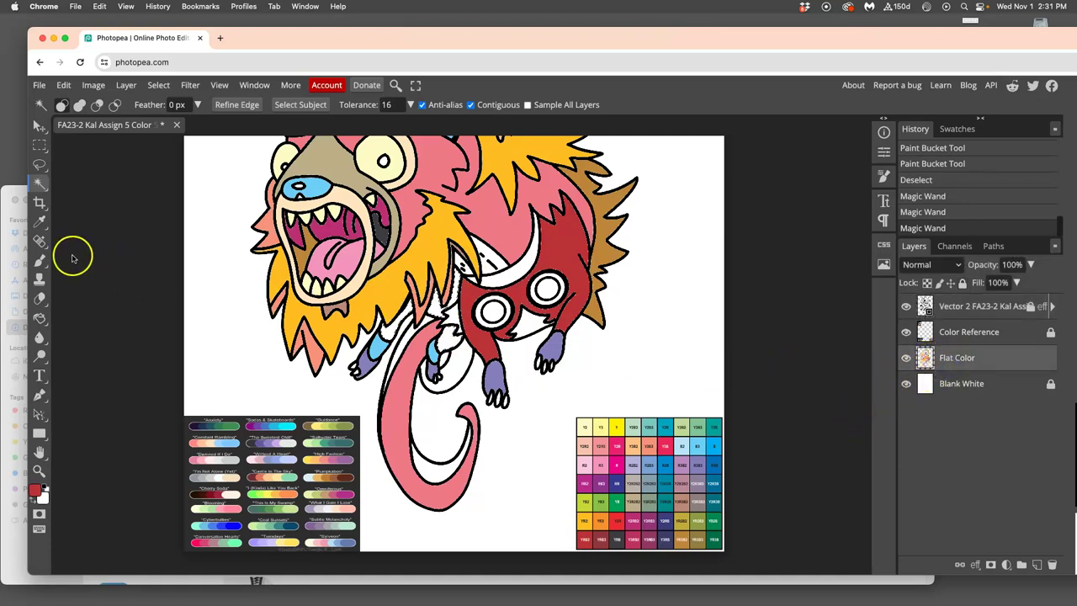
pyautogui.click(38, 318)
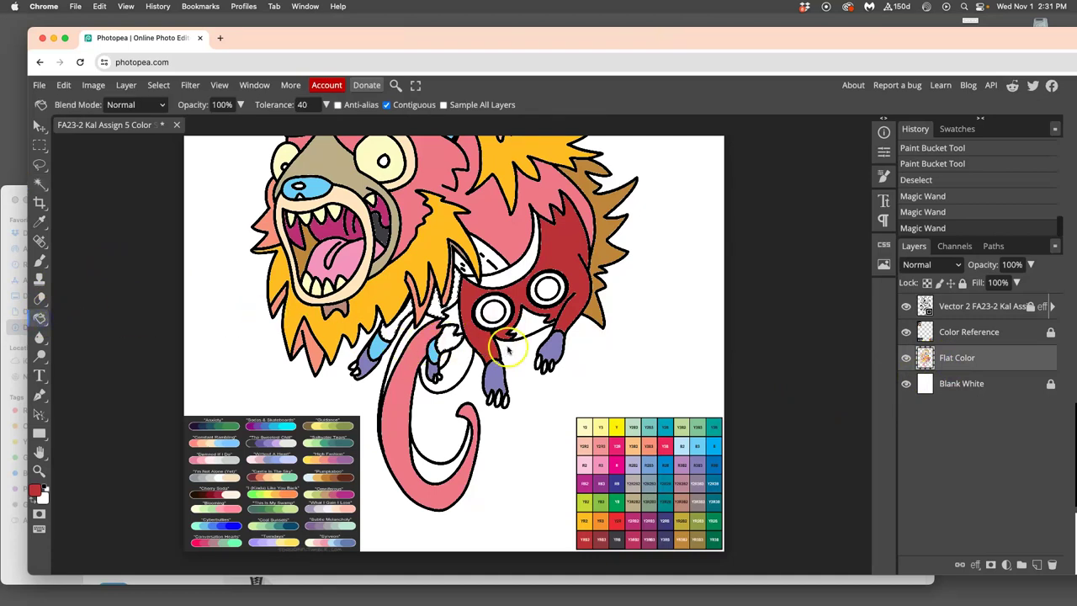
pyautogui.click(508, 348)
pyautogui.click(249, 502)
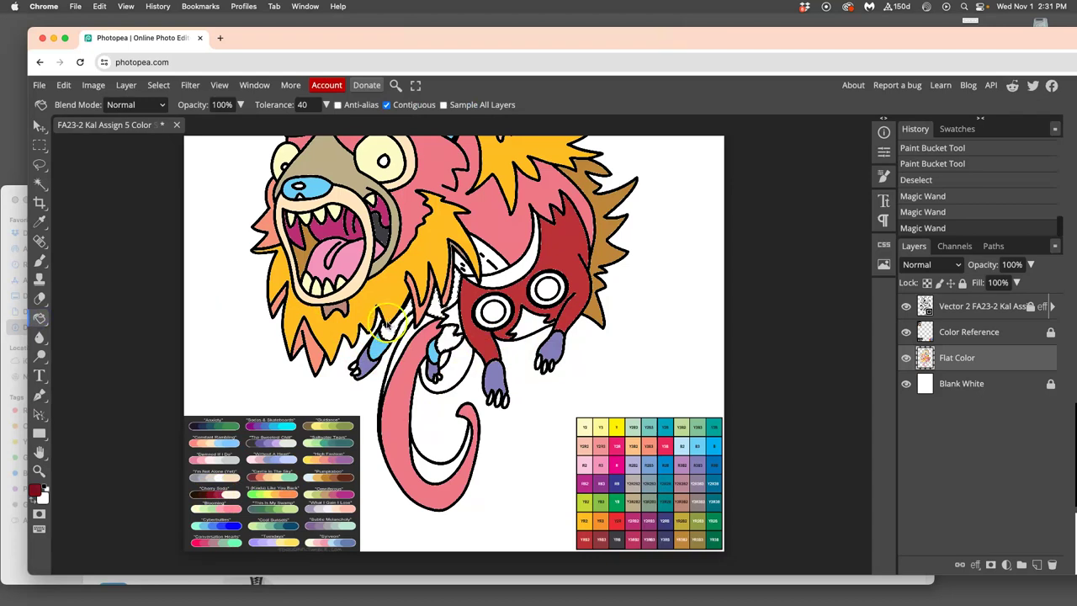
pyautogui.click(367, 360)
pyautogui.click(388, 333)
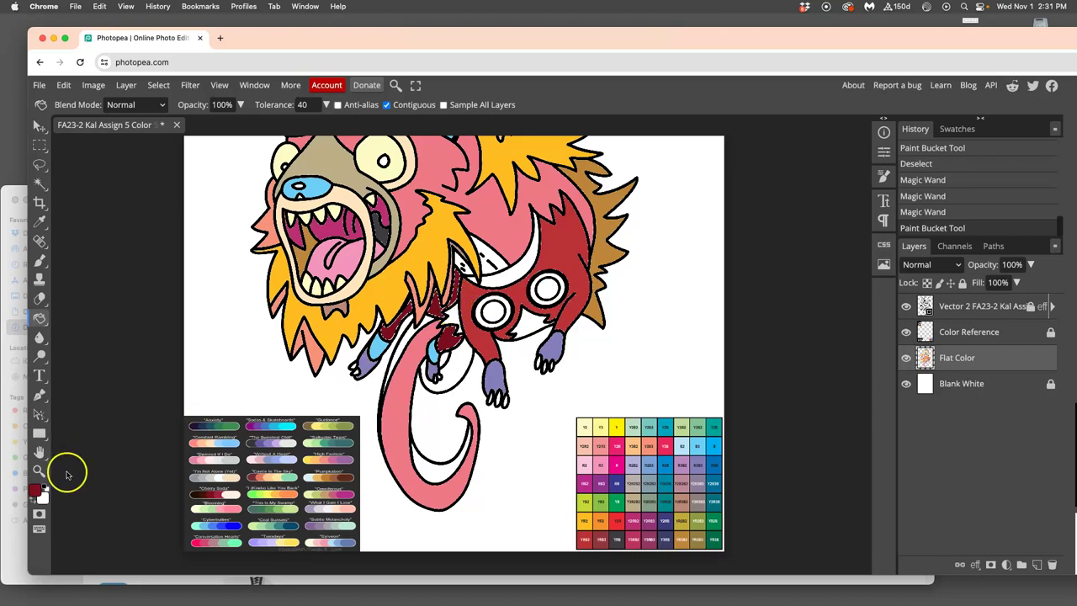
# - Darken the foreground paint colour to #60141f in the Color Picker
pyautogui.click(36, 491)
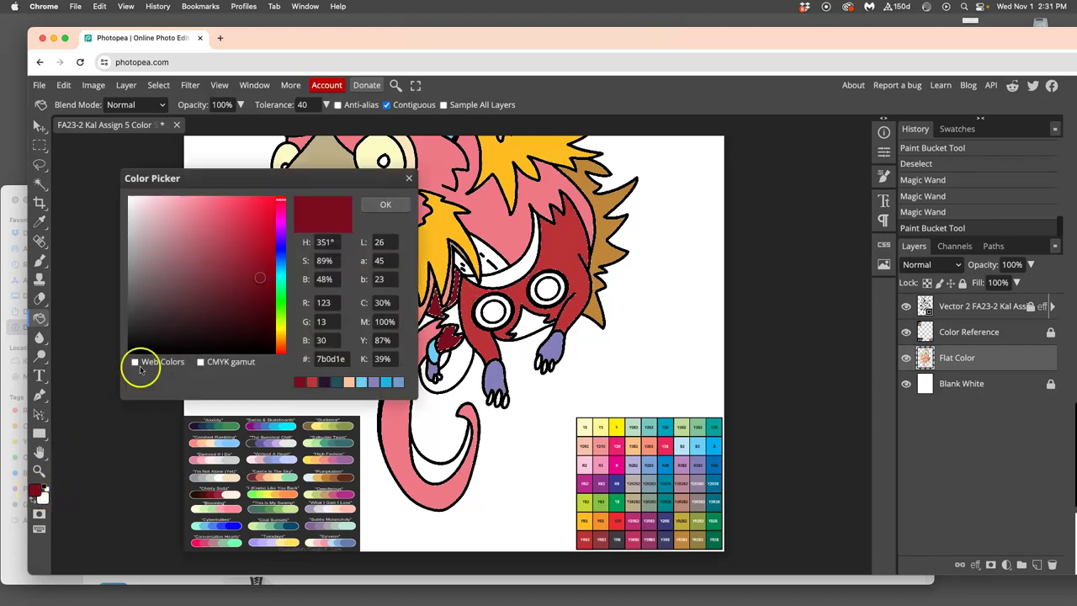
pyautogui.moveTo(250, 277)
pyautogui.mouseDown()
pyautogui.moveTo(245, 295)
pyautogui.moveTo(251, 250)
pyautogui.moveTo(221, 238)
pyautogui.moveTo(211, 279)
pyautogui.moveTo(252, 257)
pyautogui.moveTo(242, 275)
pyautogui.mouseUp()
pyautogui.click(385, 204)
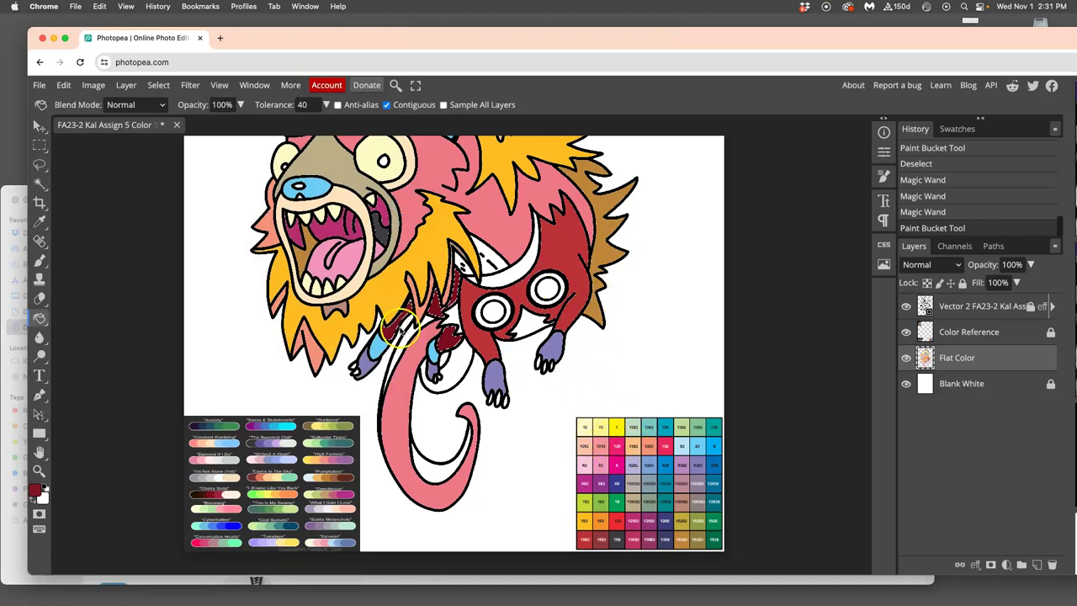
# - Fill the leftover white gaps near the neck and on the red body, reselecting them from the line art
pyautogui.click(406, 284)
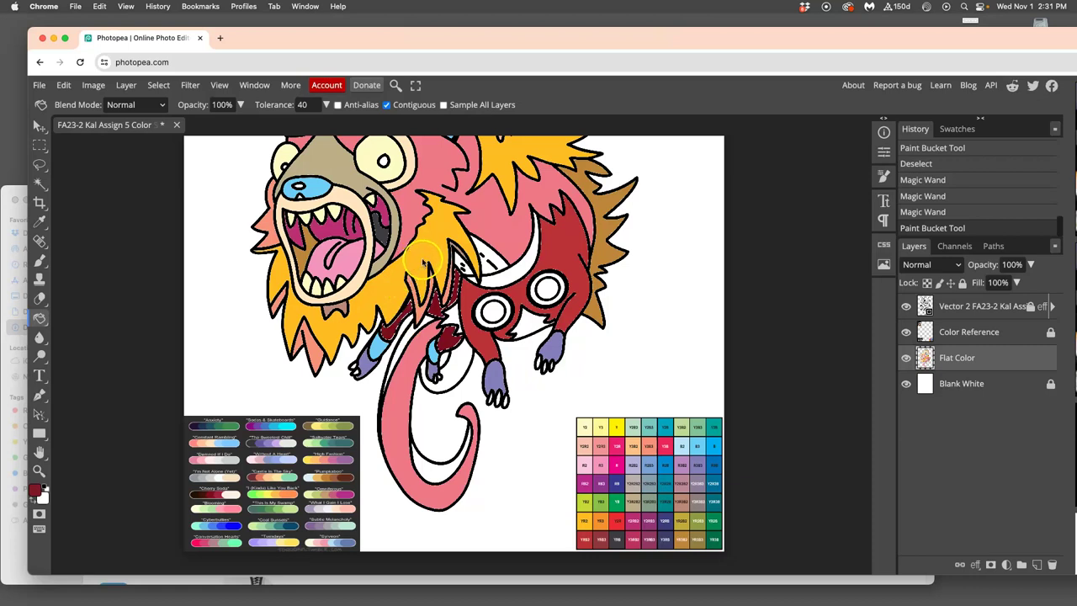
pyautogui.click(452, 316)
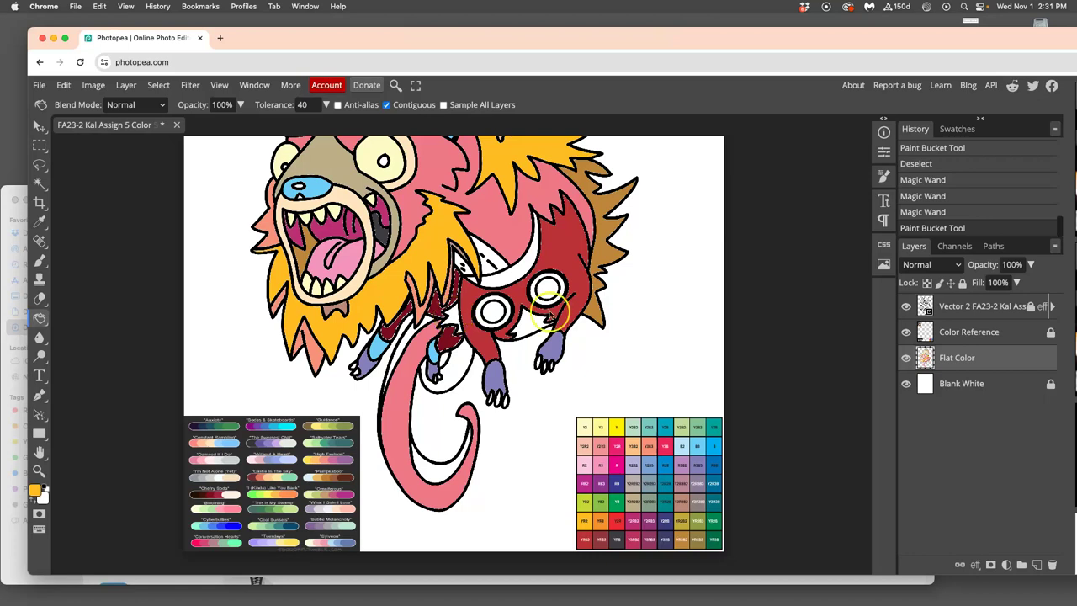
pyautogui.click(950, 313)
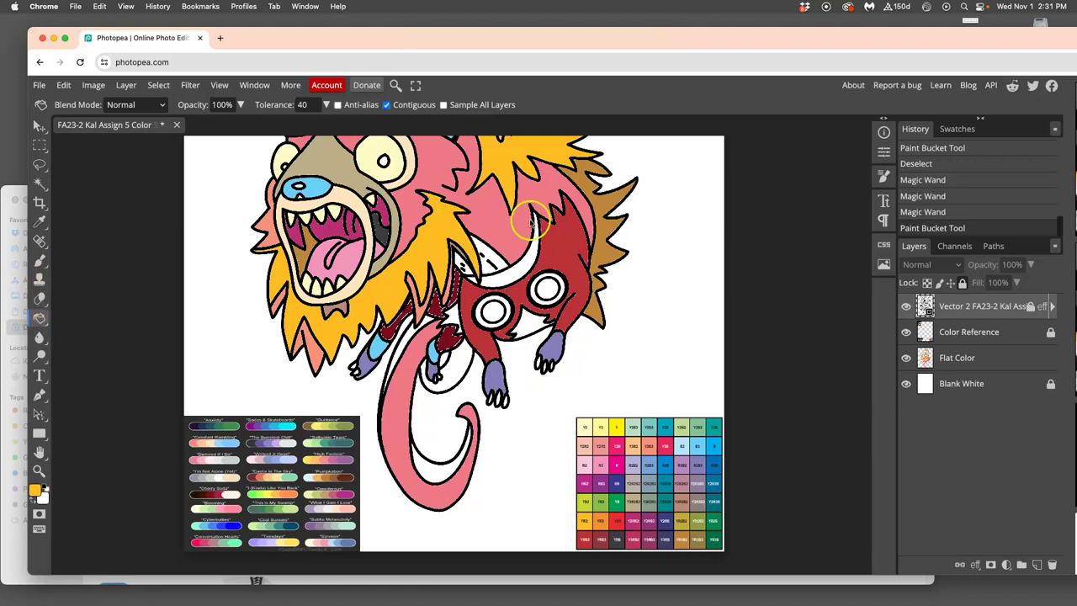
pyautogui.click(454, 318)
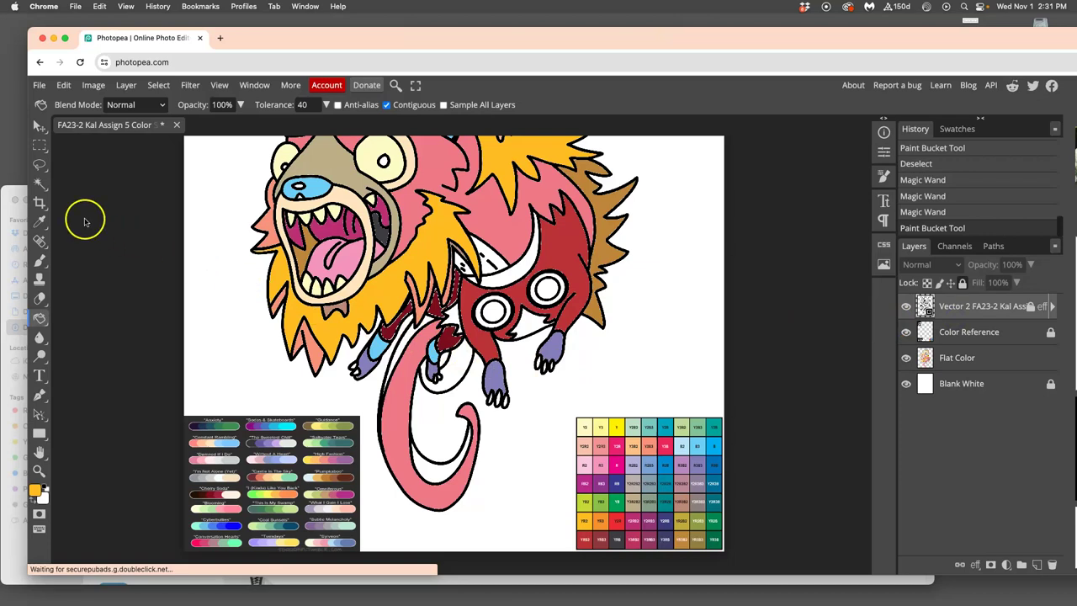
pyautogui.click(40, 183)
pyautogui.click(452, 316)
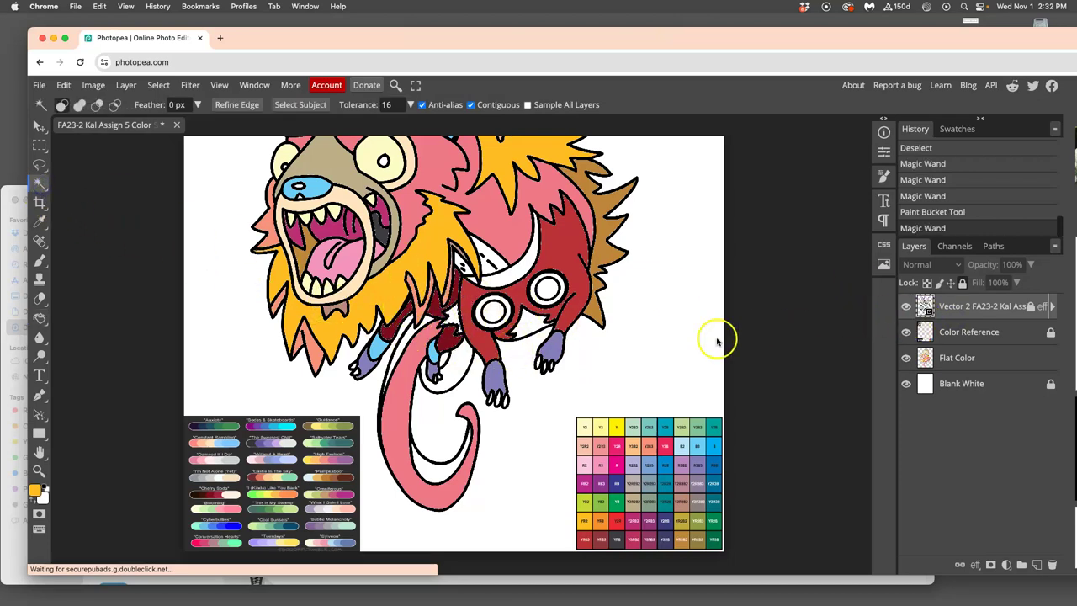
pyautogui.click(40, 318)
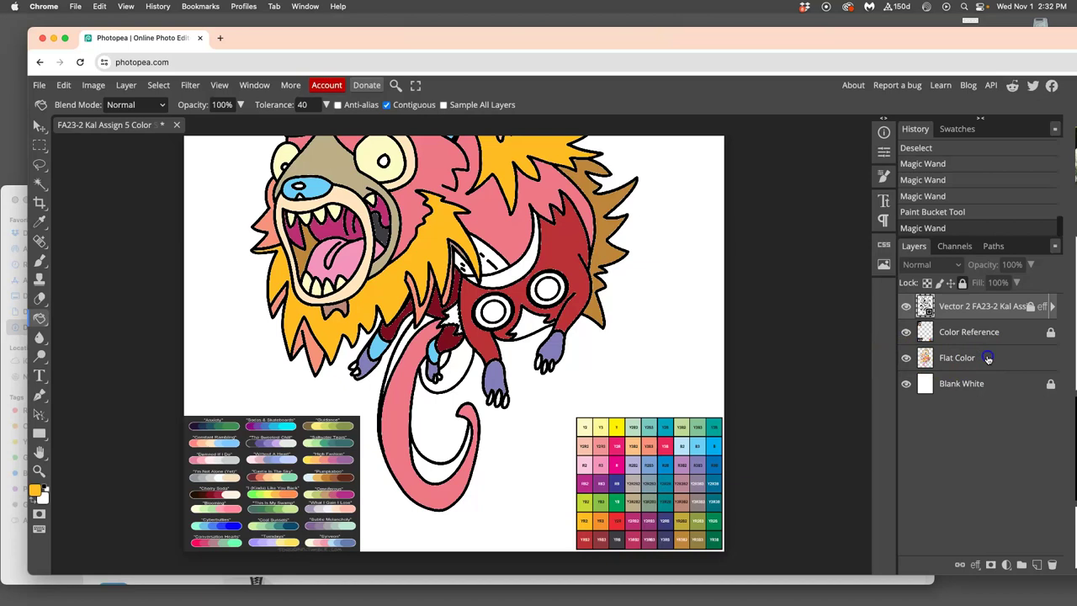
pyautogui.click(932, 359)
pyautogui.click(450, 314)
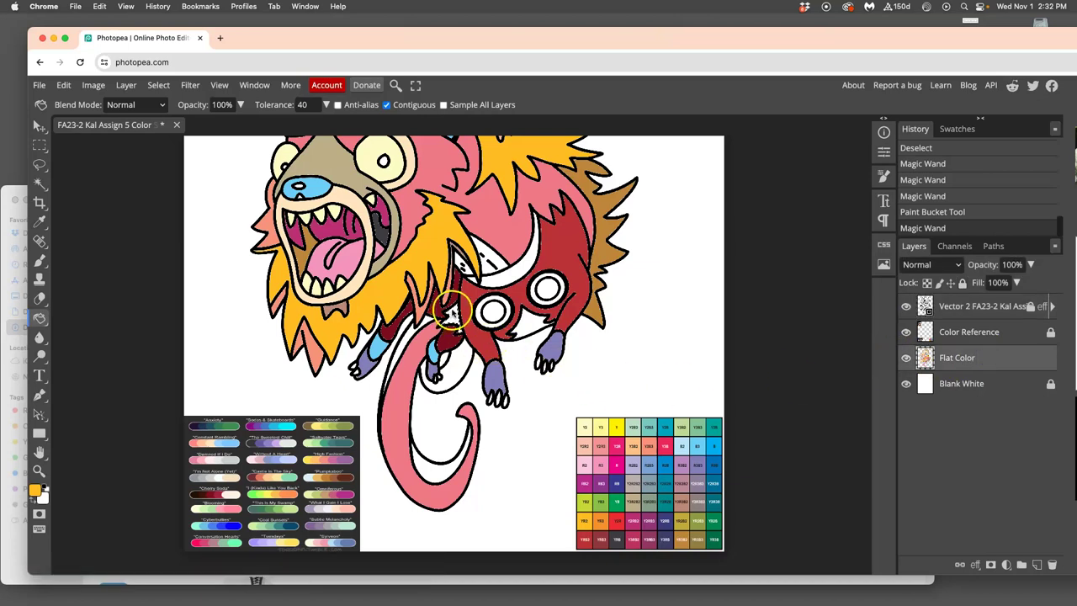
pyautogui.click(452, 313)
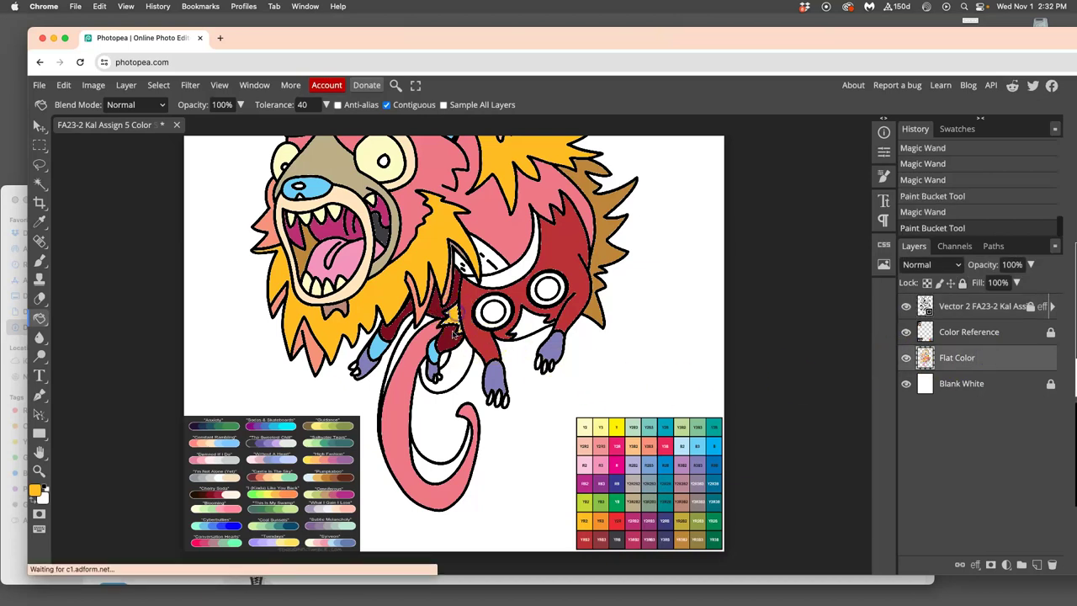
# - Magic Wand the white crescent on the red monster's body from the line-art layer
pyautogui.click(945, 310)
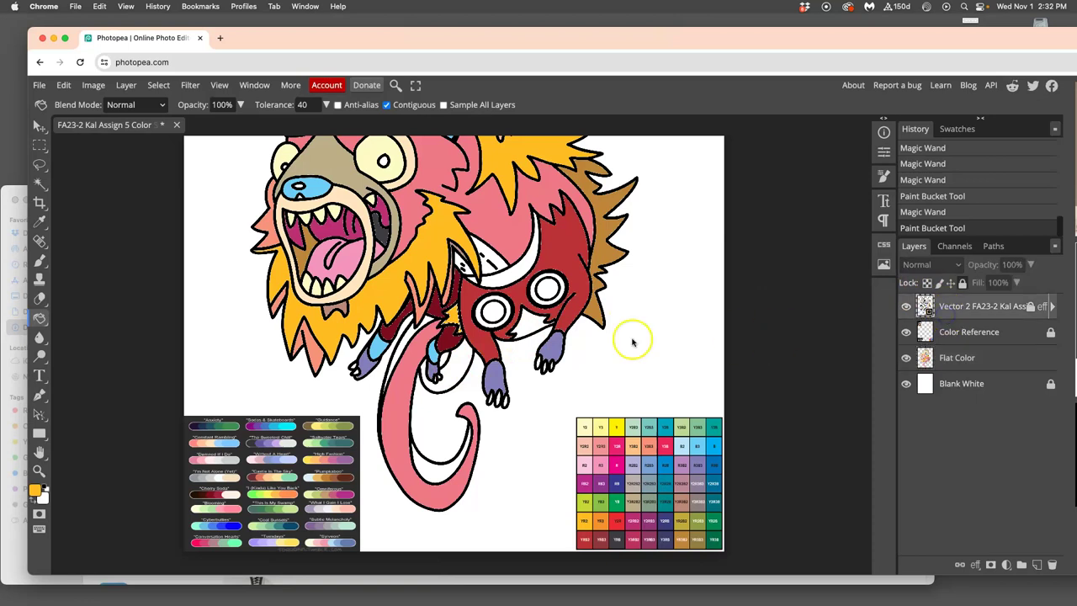
pyautogui.click(39, 182)
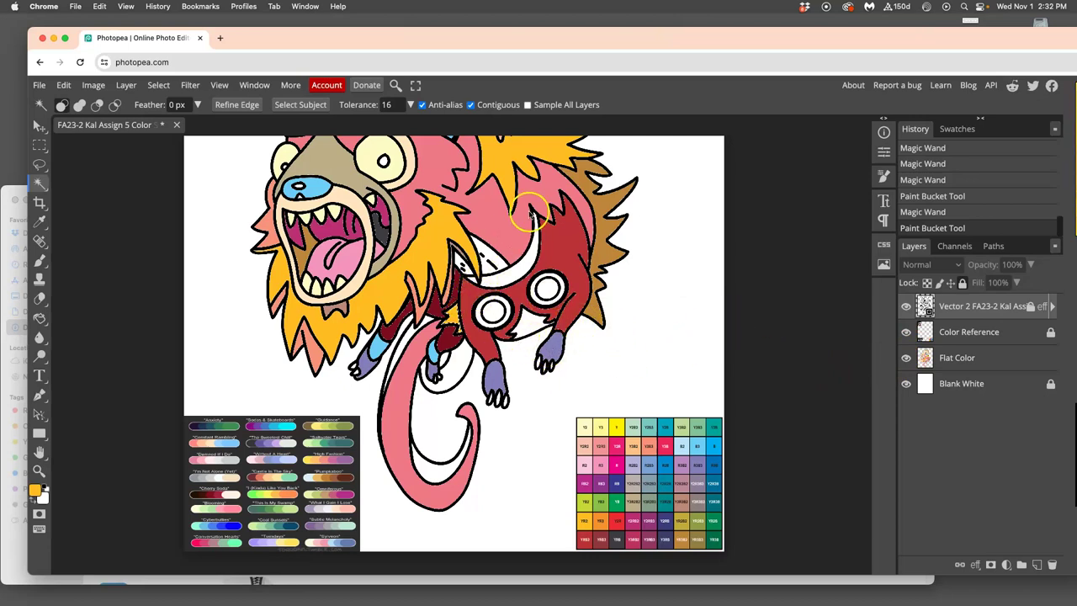
pyautogui.click(515, 262)
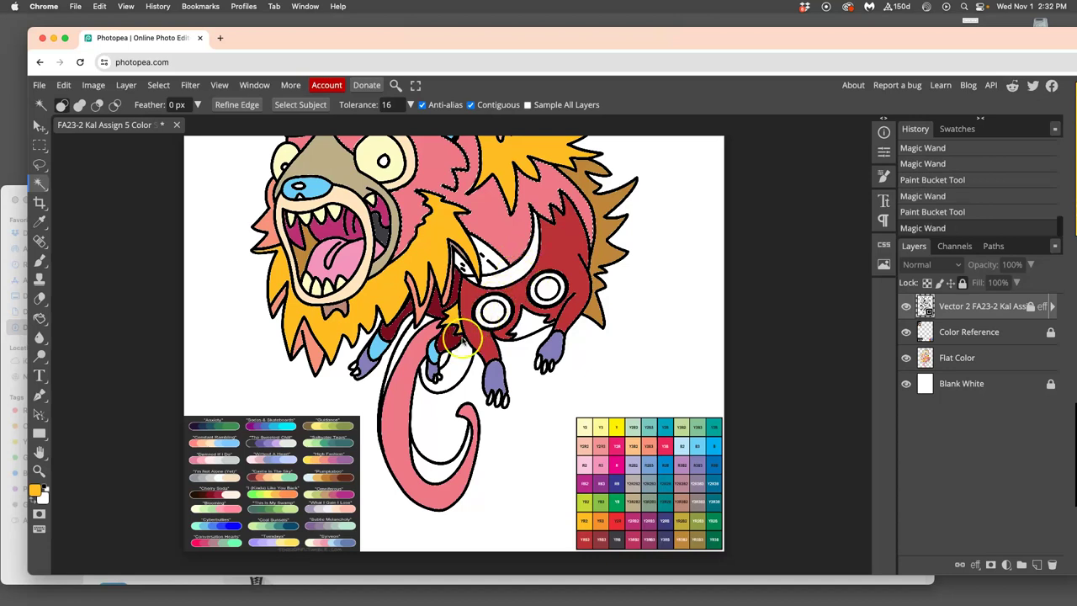
pyautogui.click(39, 165)
pyautogui.click(290, 242)
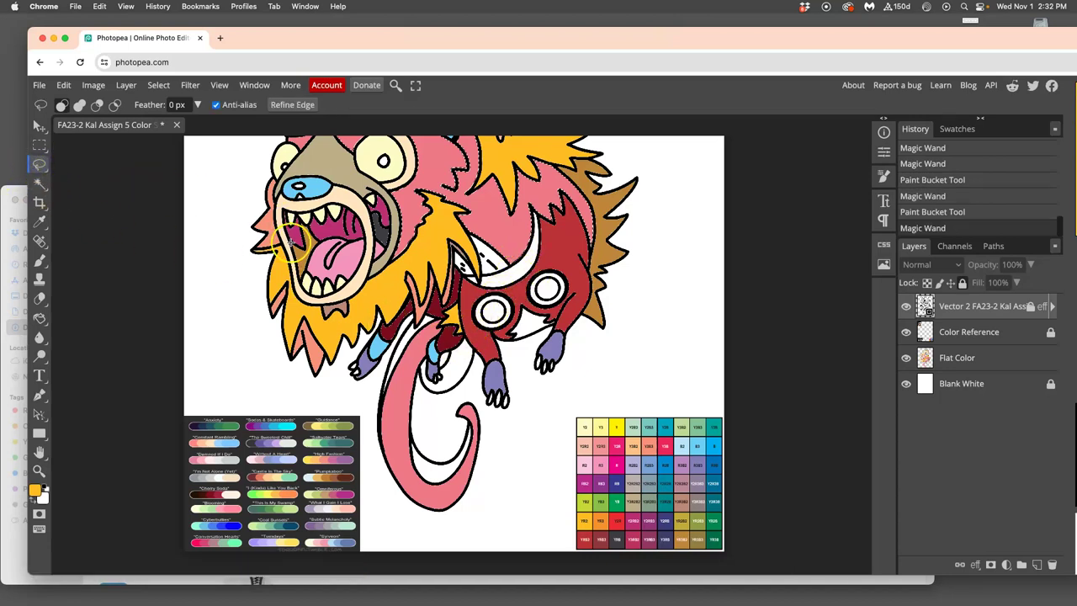
pyautogui.click(39, 318)
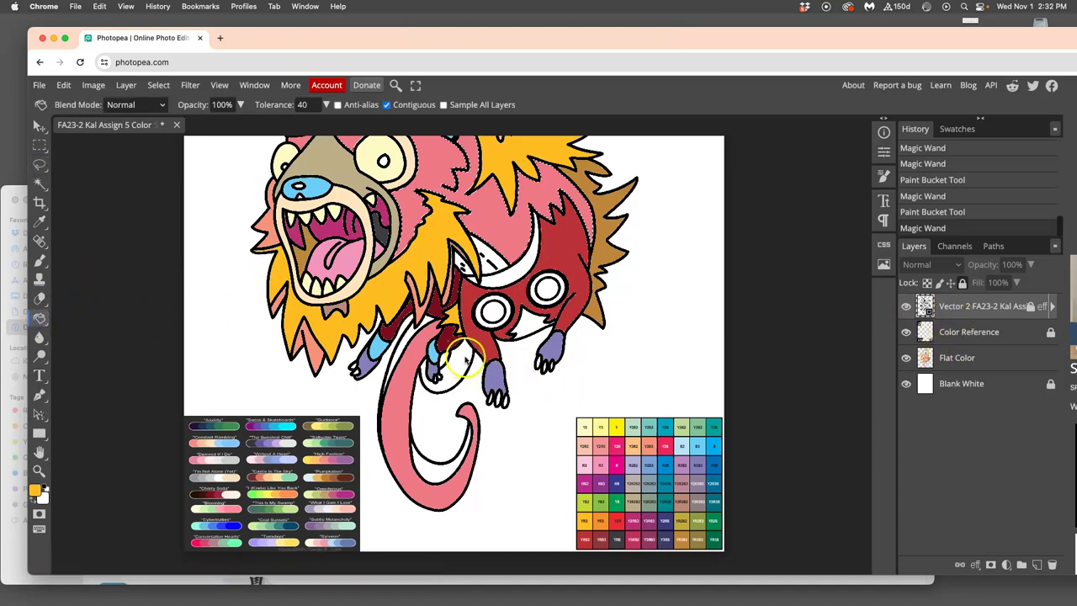
# - Fill the pink patch on the monster's back dark red
pyautogui.scroll(-2, 465, 360)
pyautogui.scroll(3, 519, 337)
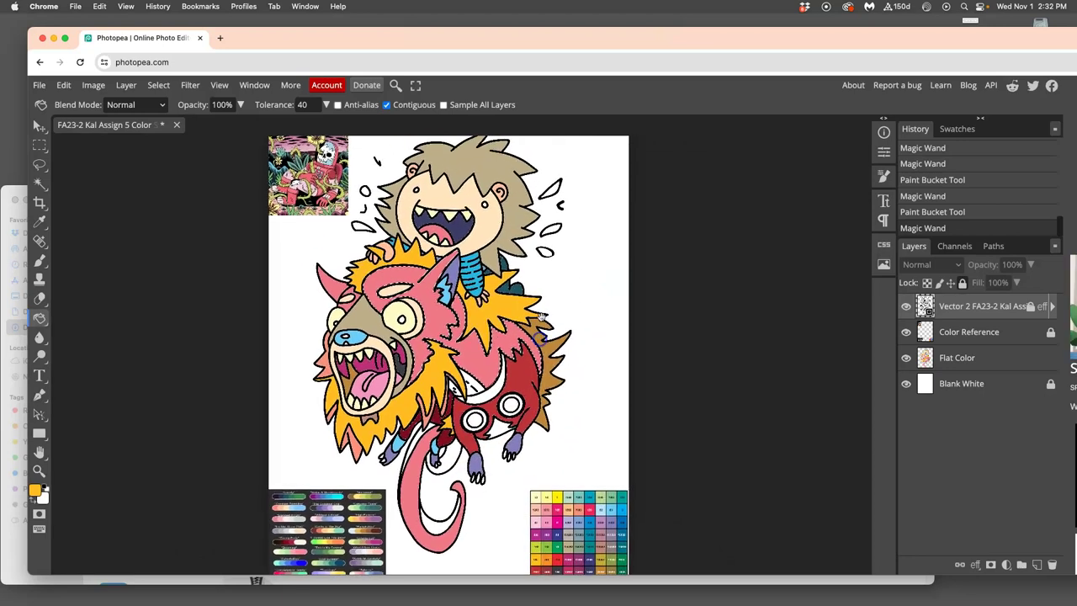
pyautogui.click(514, 370)
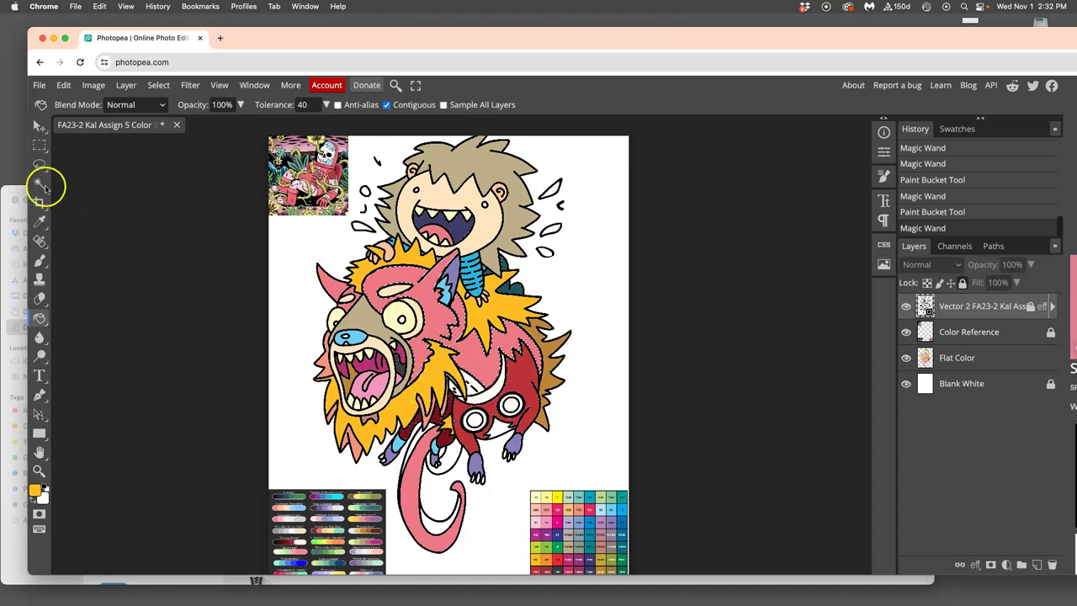
# - Select the white gap near the blue hand, fill it pink, and undo the stray tail fills
pyautogui.click(39, 183)
pyautogui.click(252, 286)
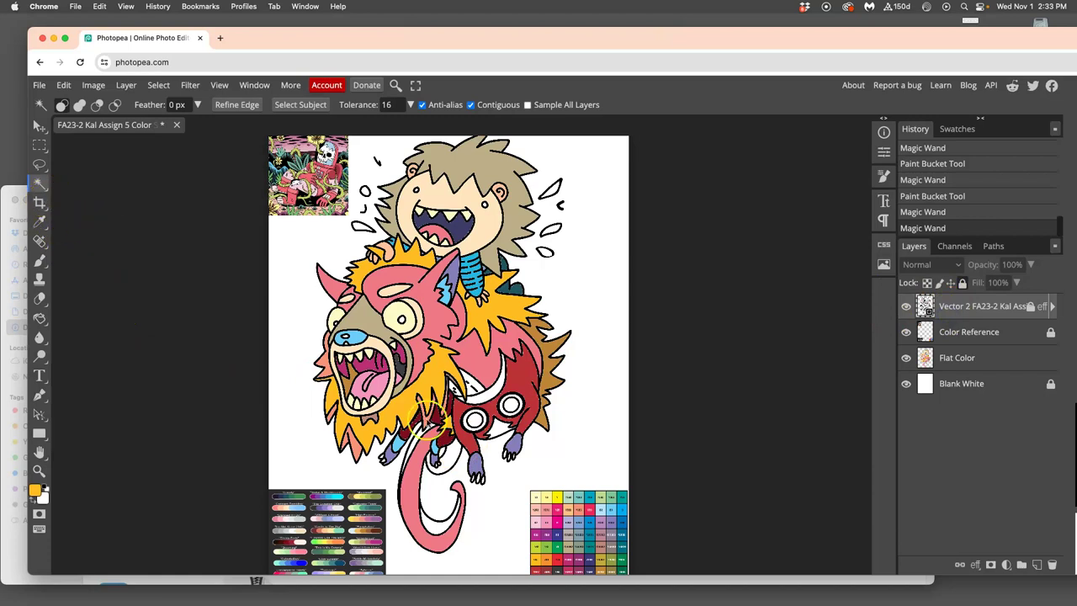
pyautogui.click(451, 454)
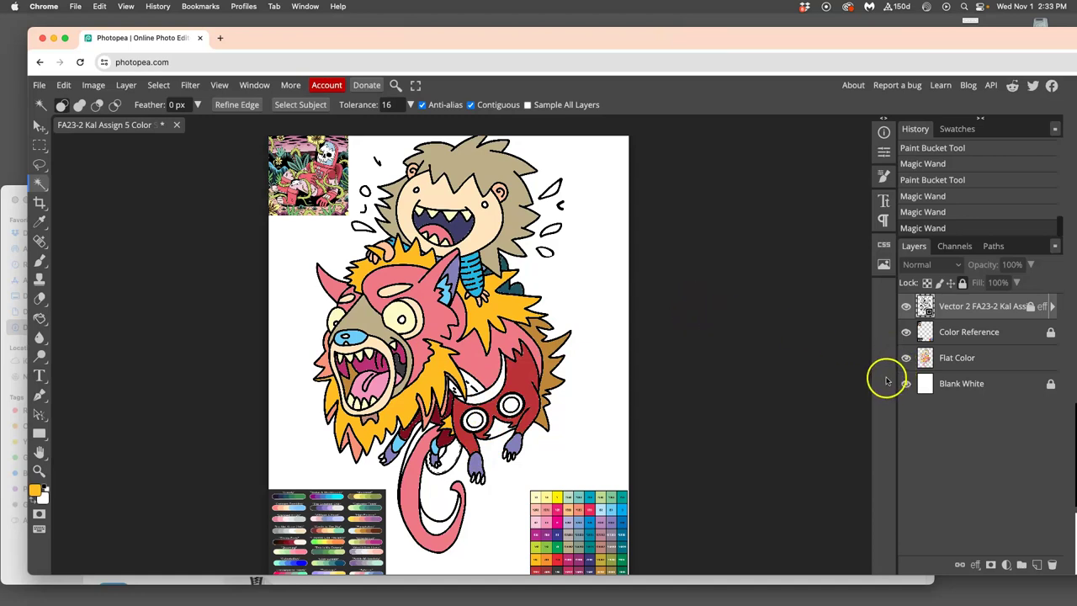
pyautogui.click(951, 354)
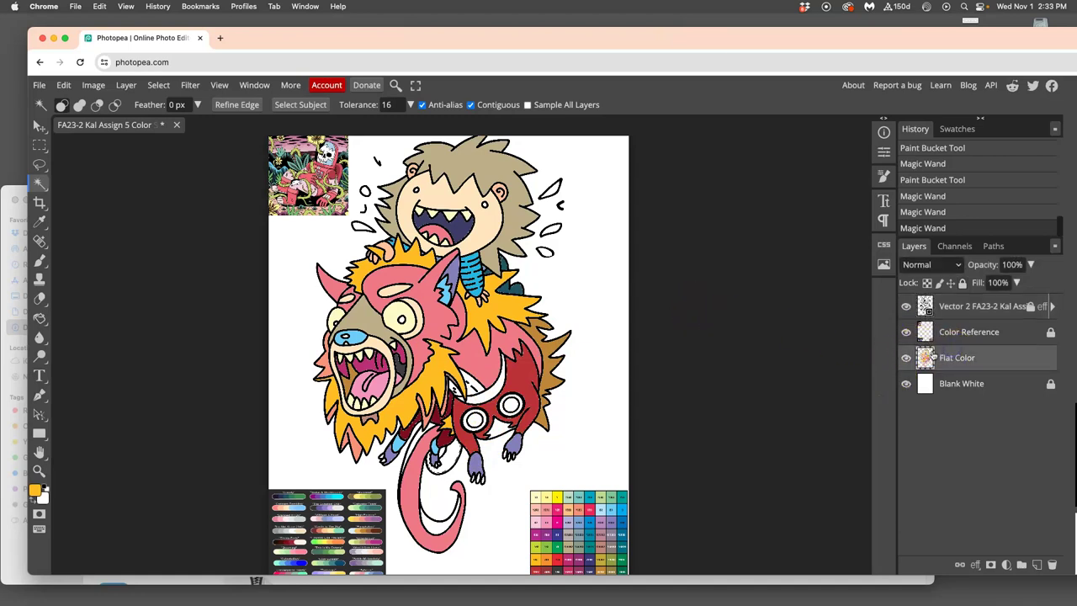
pyautogui.click(40, 317)
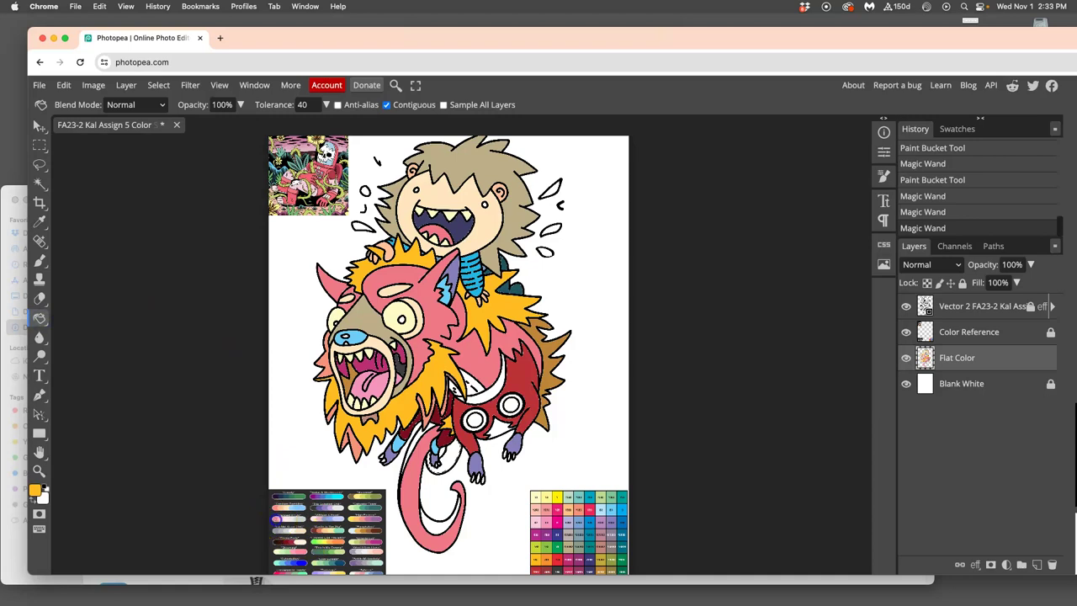
pyautogui.click(444, 458)
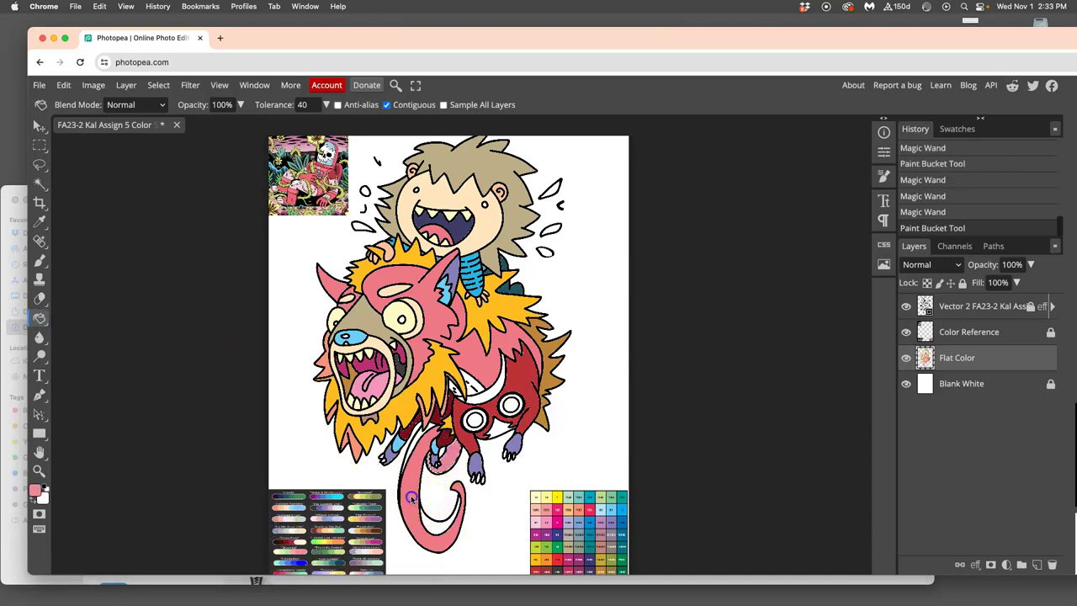
pyautogui.click(411, 497)
pyautogui.hotkey('ctrl', 'd')
pyautogui.click(412, 500)
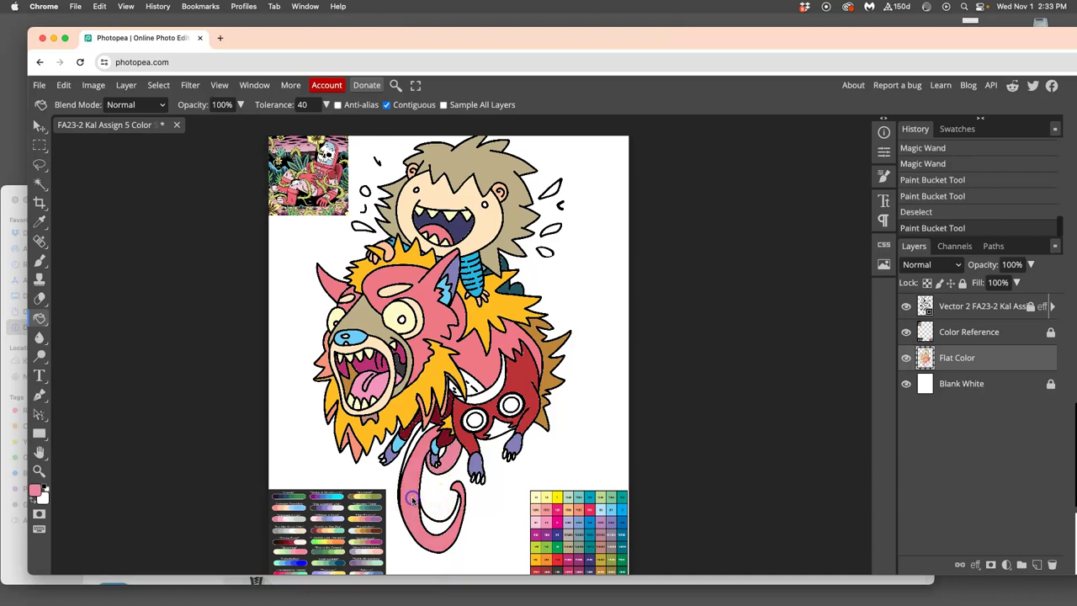
pyautogui.hotkey('ctrl', 'z')
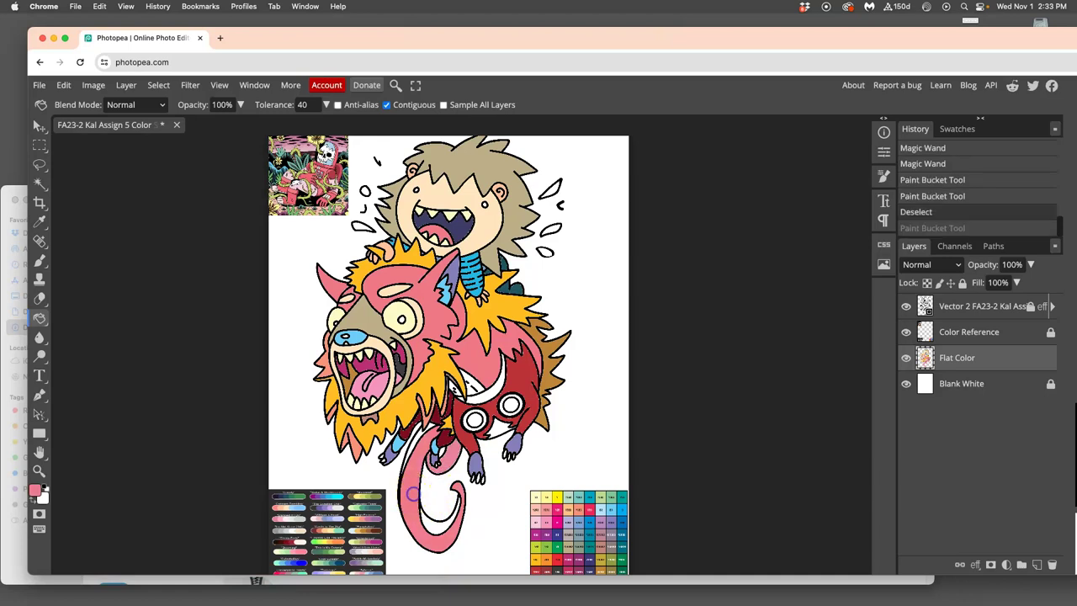
pyautogui.click(438, 494)
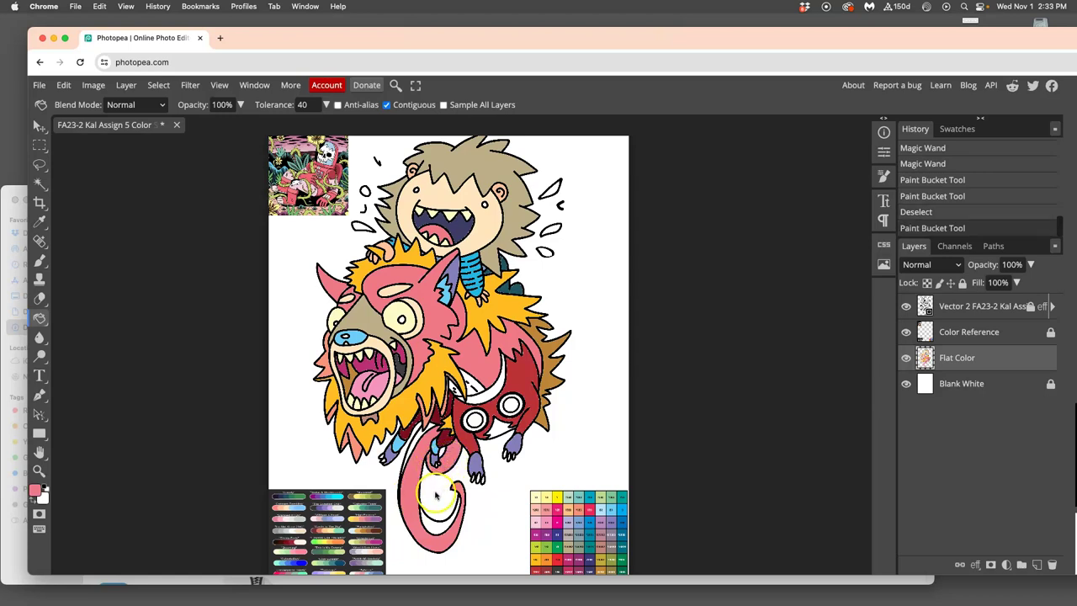
pyautogui.hotkey('ctrl', 'z')
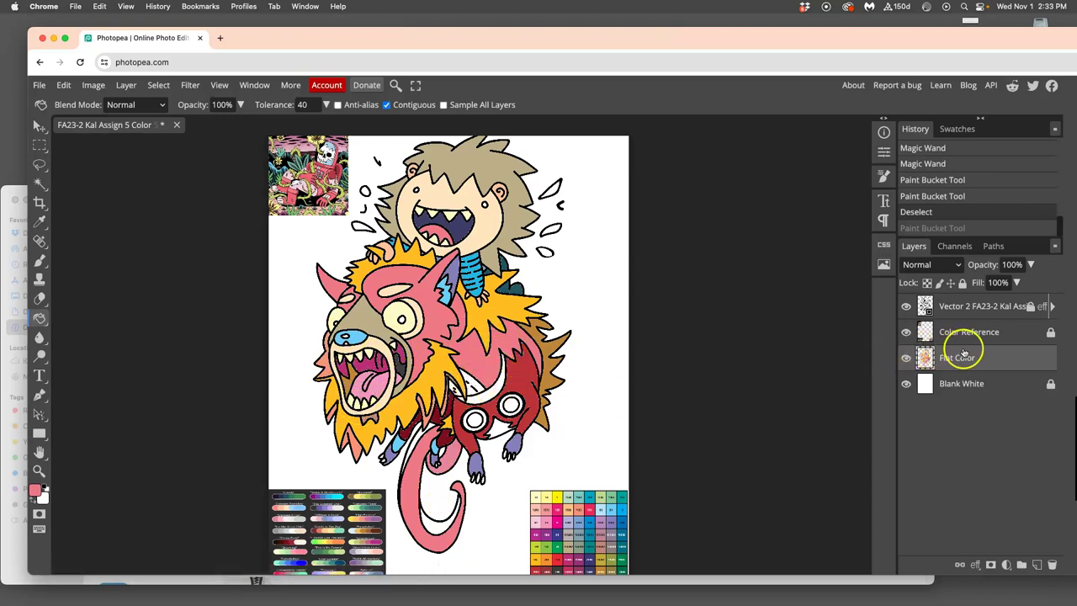
# - Sample greyish pink from the Color Reference chart and fill the selected tail crescent areas grey
pyautogui.click(946, 325)
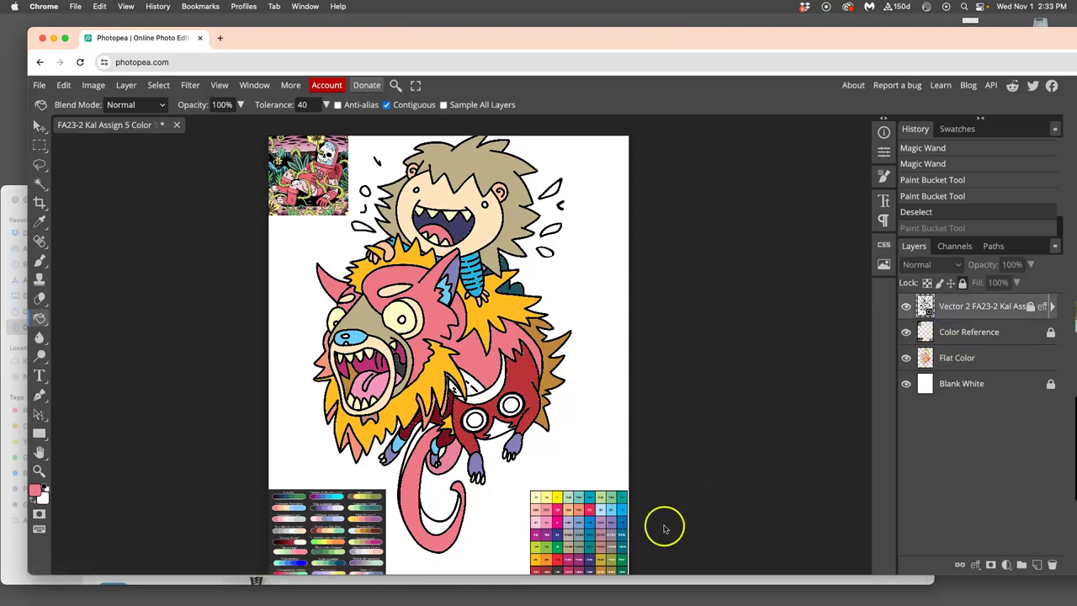
pyautogui.keyDown('alt'); pyautogui.click(569, 539); pyautogui.keyUp('alt')
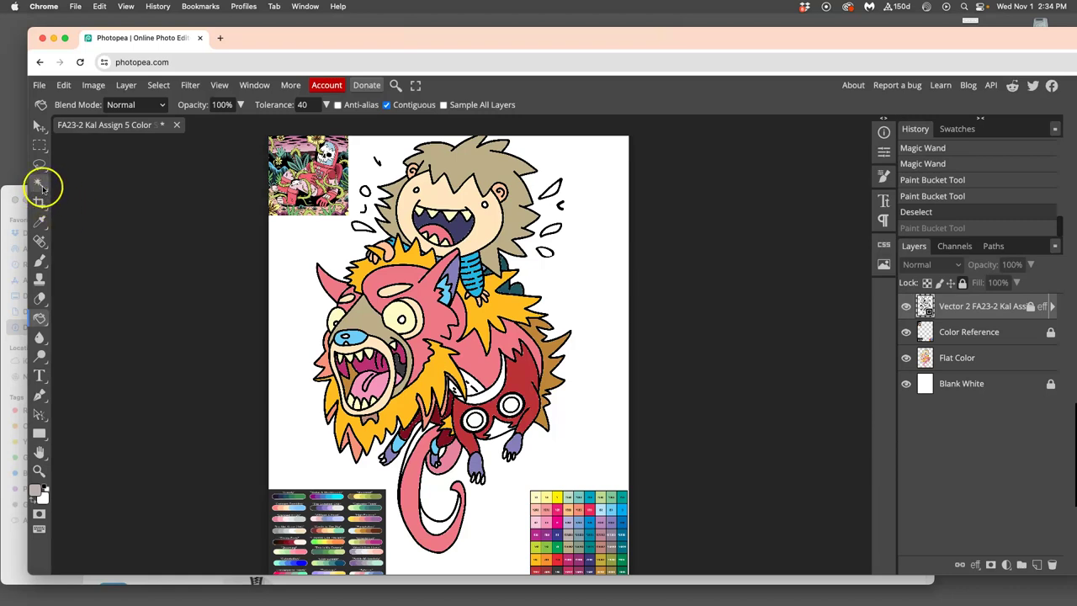
pyautogui.click(40, 185)
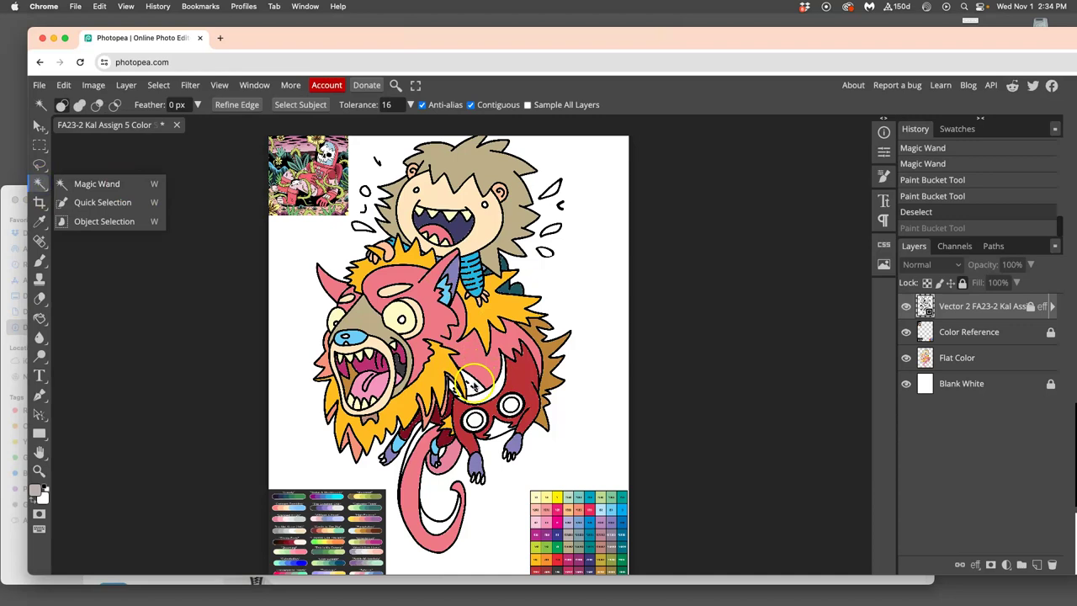
pyautogui.click(475, 383)
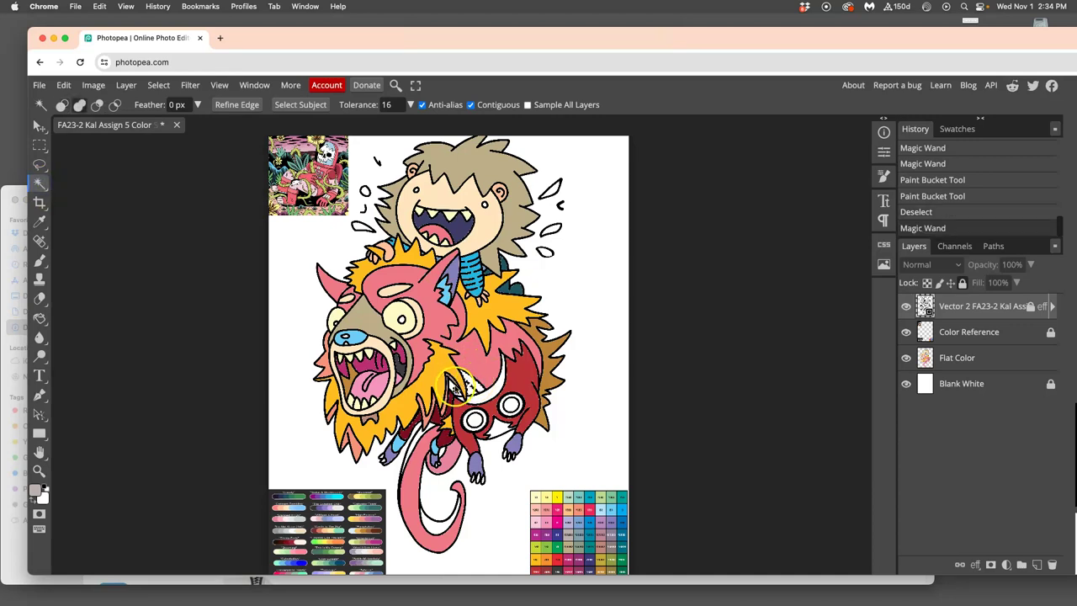
pyautogui.keyDown('shift'); pyautogui.click(453, 385); pyautogui.keyUp('shift')
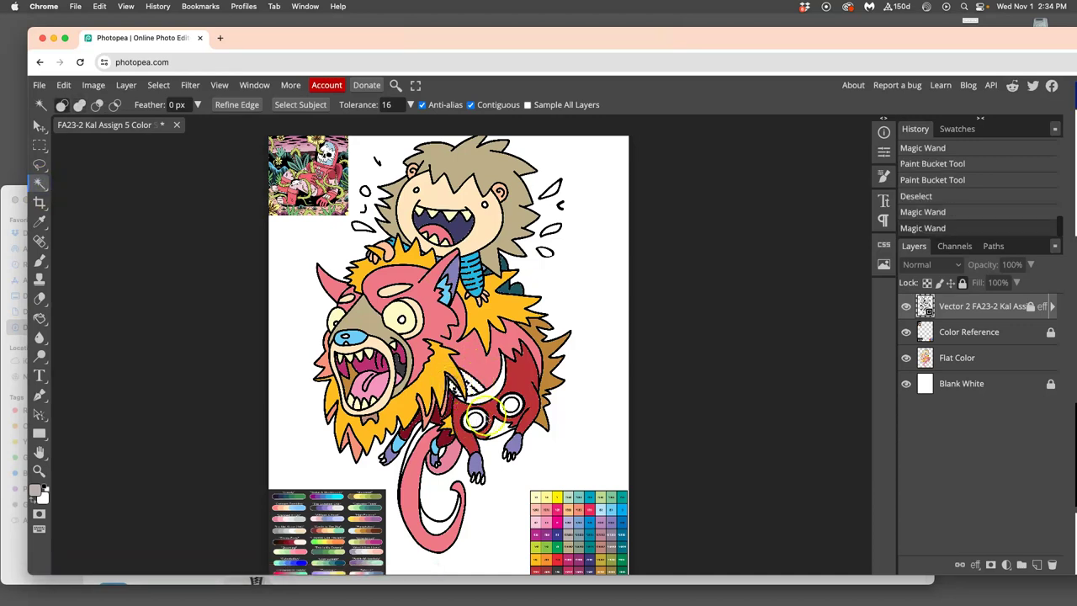
pyautogui.keyDown('shift'); pyautogui.click(418, 434); pyautogui.keyUp('shift')
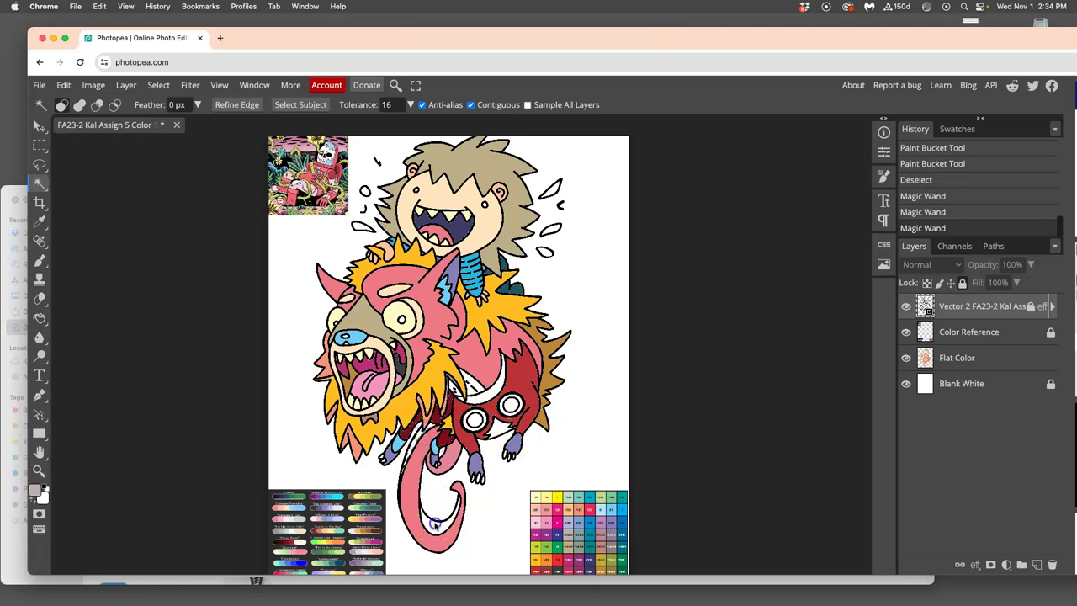
pyautogui.keyDown('shift'); pyautogui.click(434, 523); pyautogui.keyUp('shift')
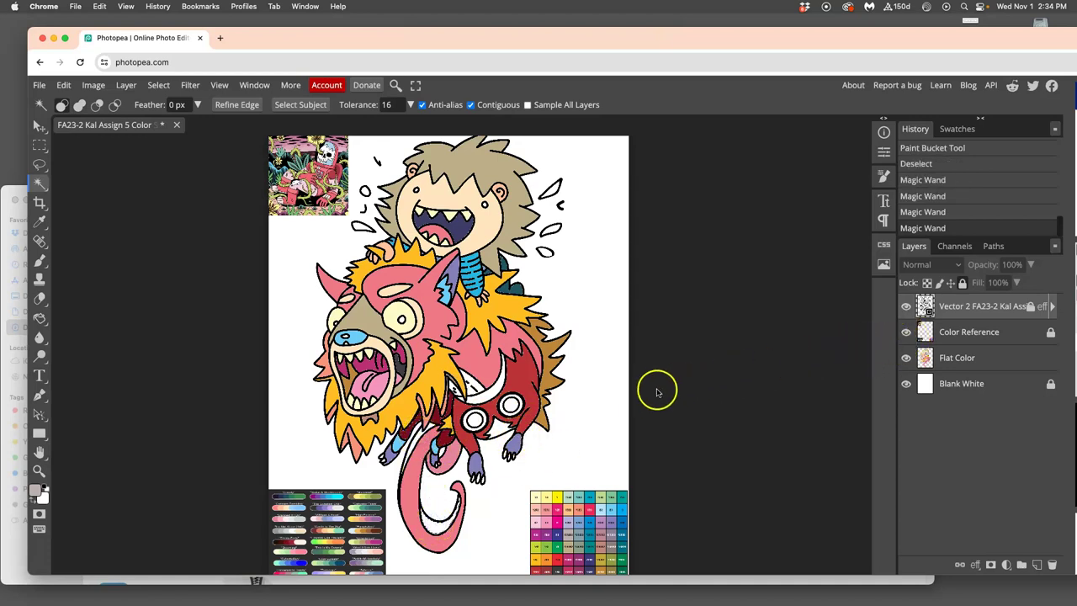
pyautogui.press('shift')
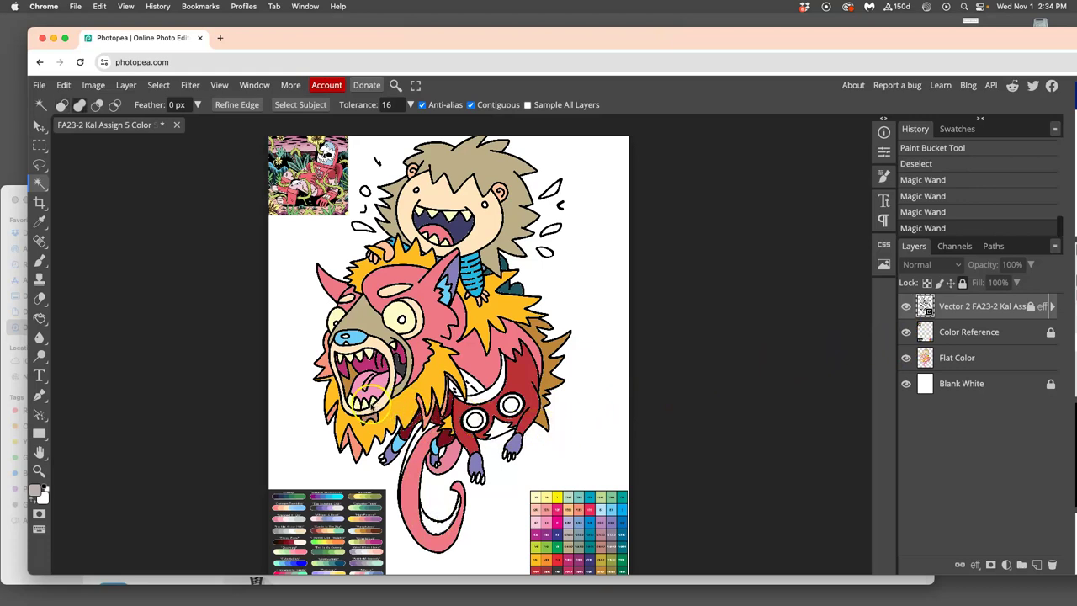
pyautogui.keyDown('shift'); pyautogui.click(458, 387); pyautogui.keyUp('shift')
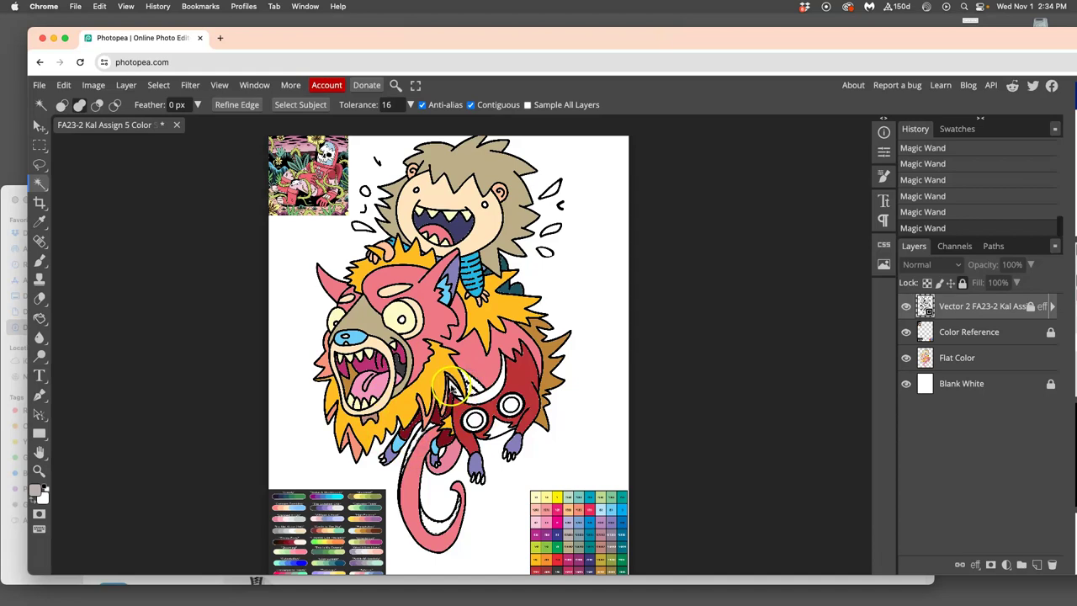
pyautogui.click(963, 358)
pyautogui.click(39, 318)
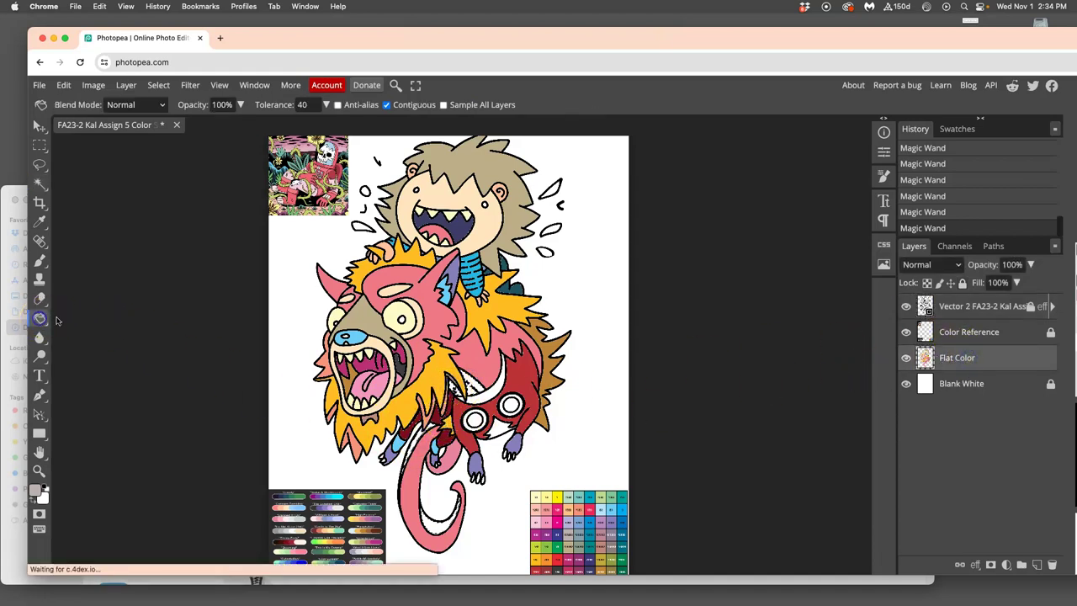
pyautogui.click(474, 407)
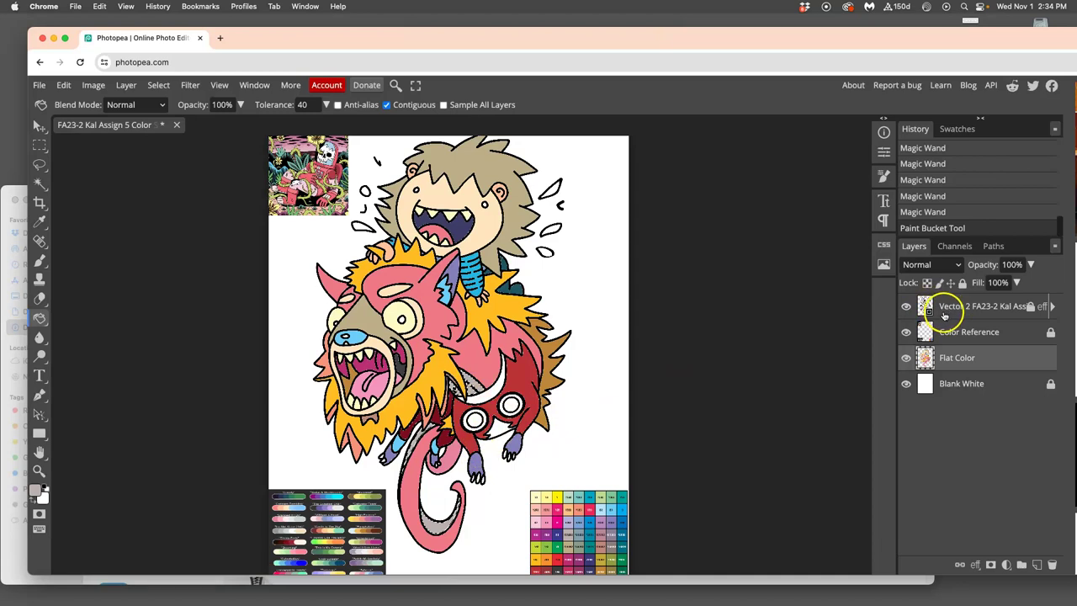
# - Select the grey area near the creature's paw from the line art and darken it on Flat Color
pyautogui.click(943, 313)
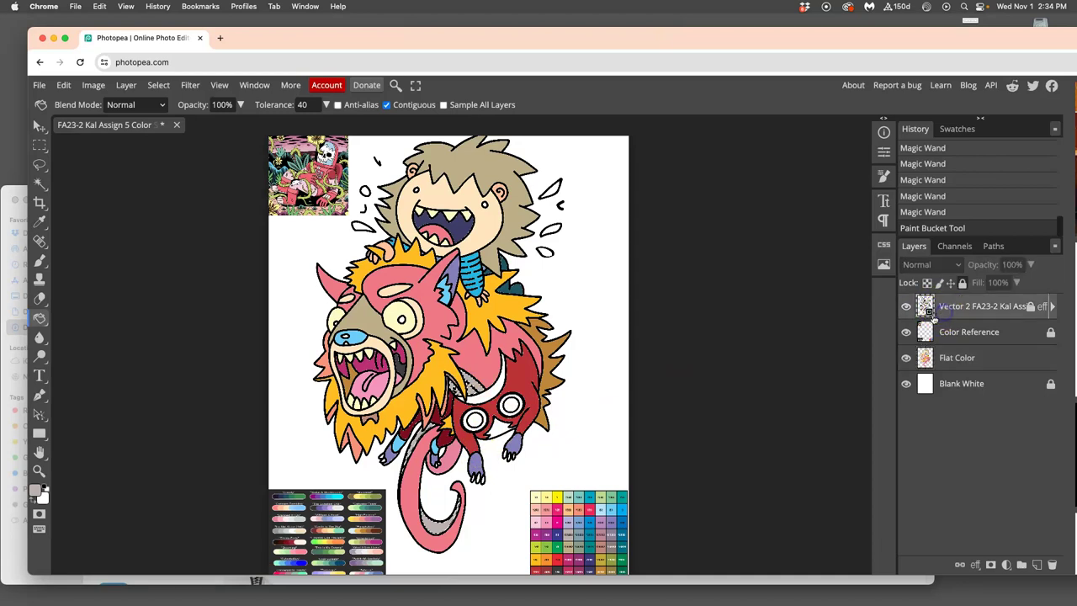
pyautogui.click(40, 184)
pyautogui.click(502, 429)
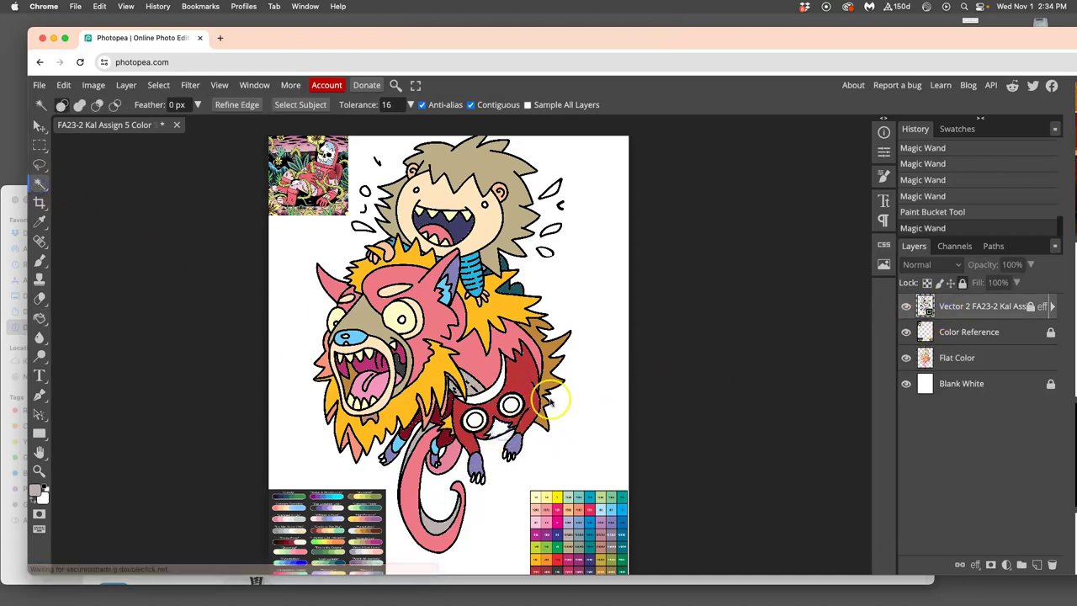
pyautogui.click(39, 318)
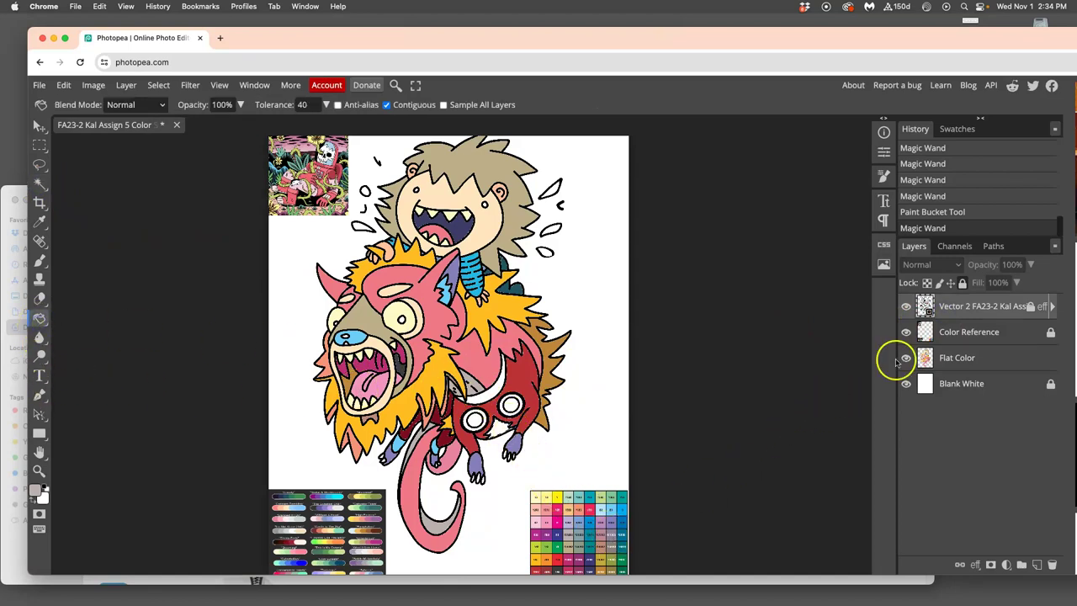
pyautogui.click(964, 352)
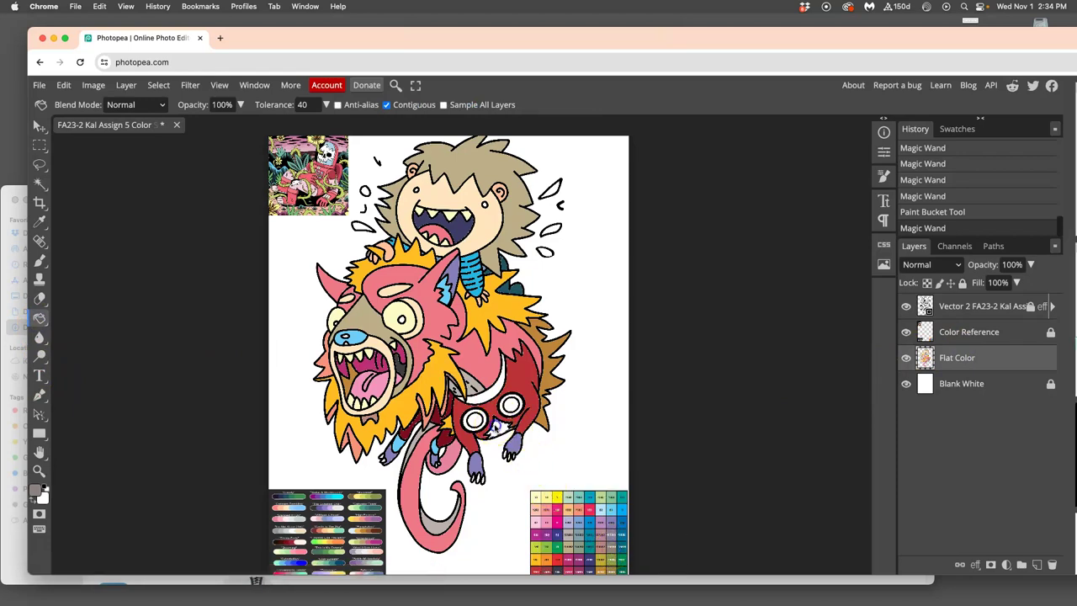
pyautogui.click(498, 431)
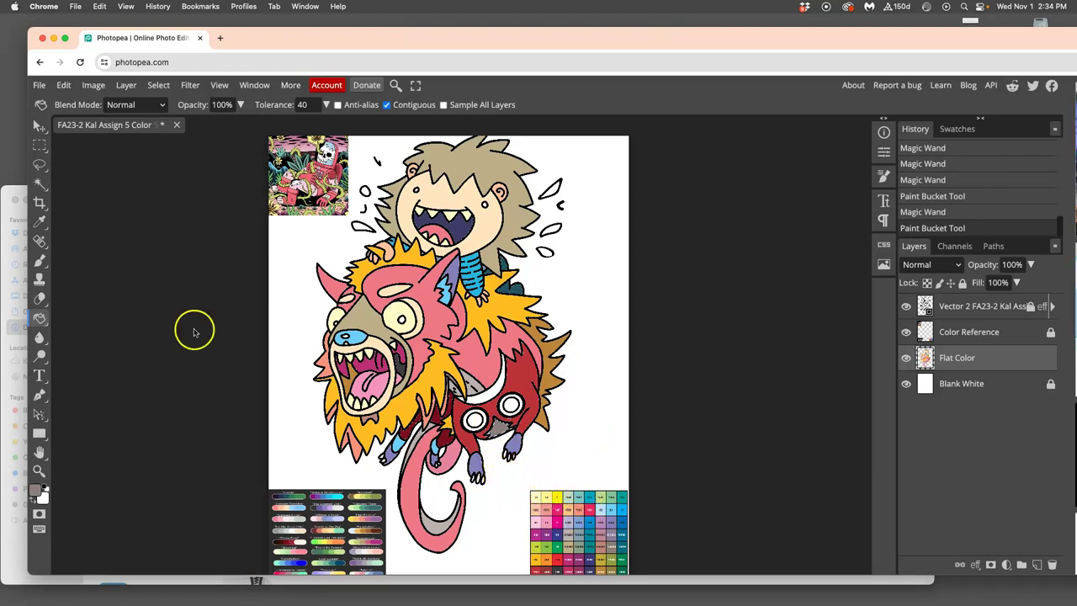
# - Magic Wand both of the creature's eye whites on the line-art layer, then return to Flat Color
pyautogui.click(41, 186)
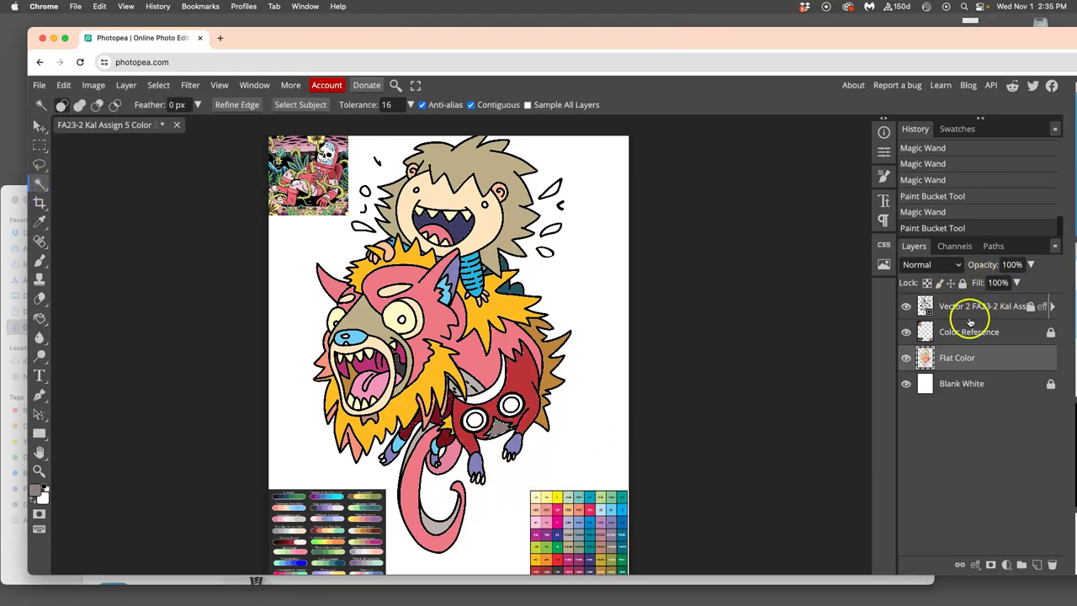
pyautogui.click(964, 308)
pyautogui.click(508, 408)
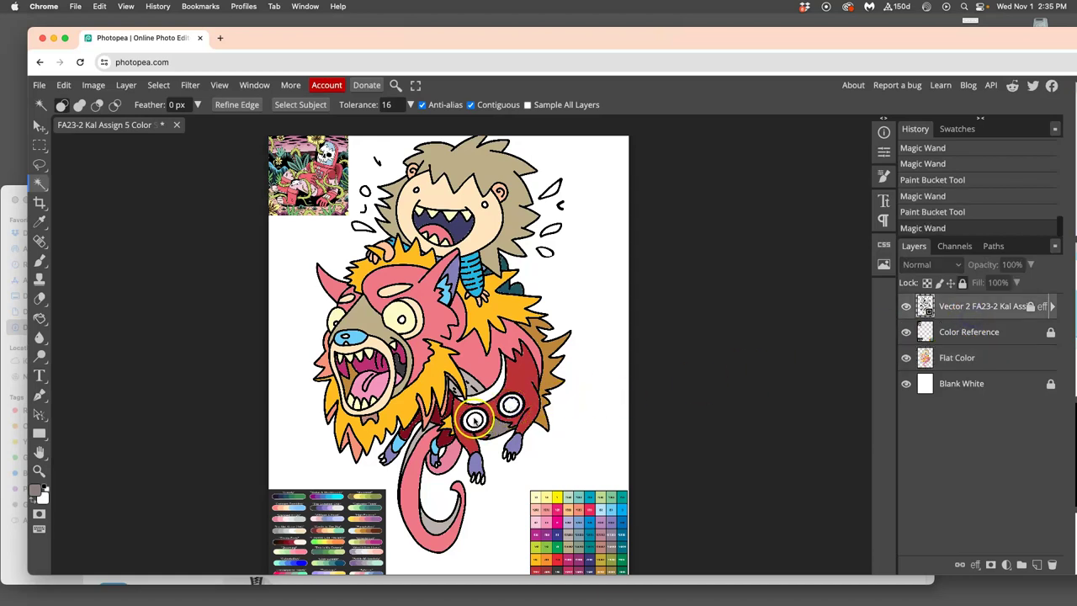
pyautogui.click(474, 419)
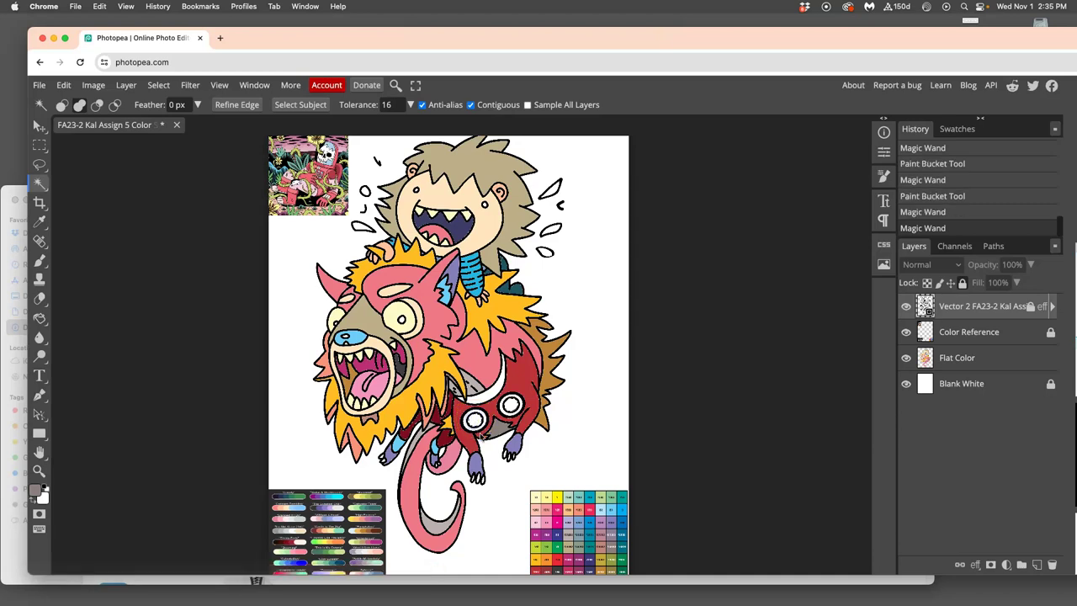
pyautogui.click(967, 358)
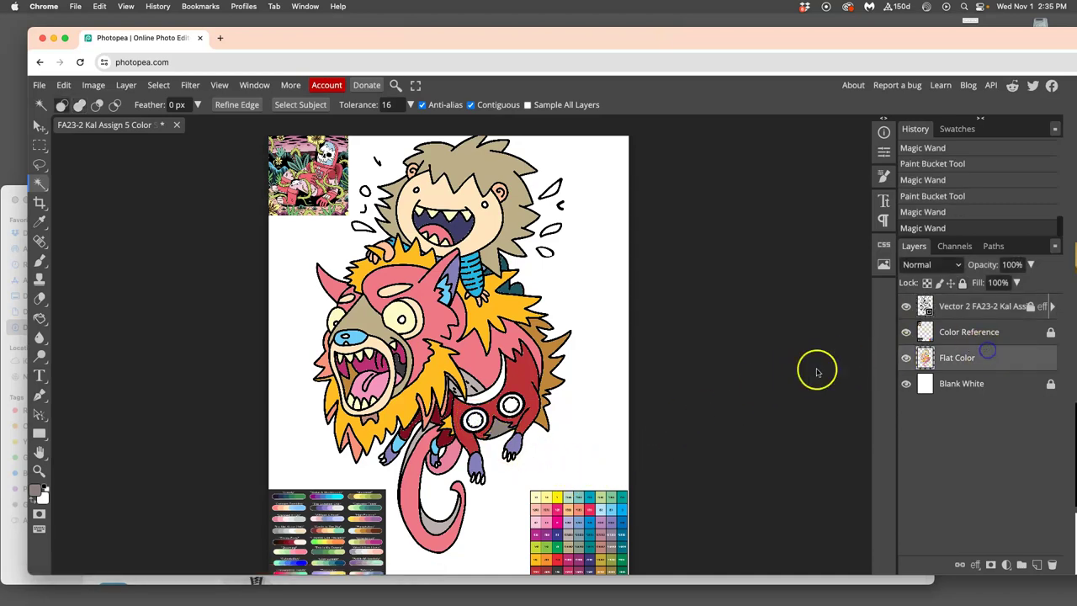
pyautogui.click(508, 239)
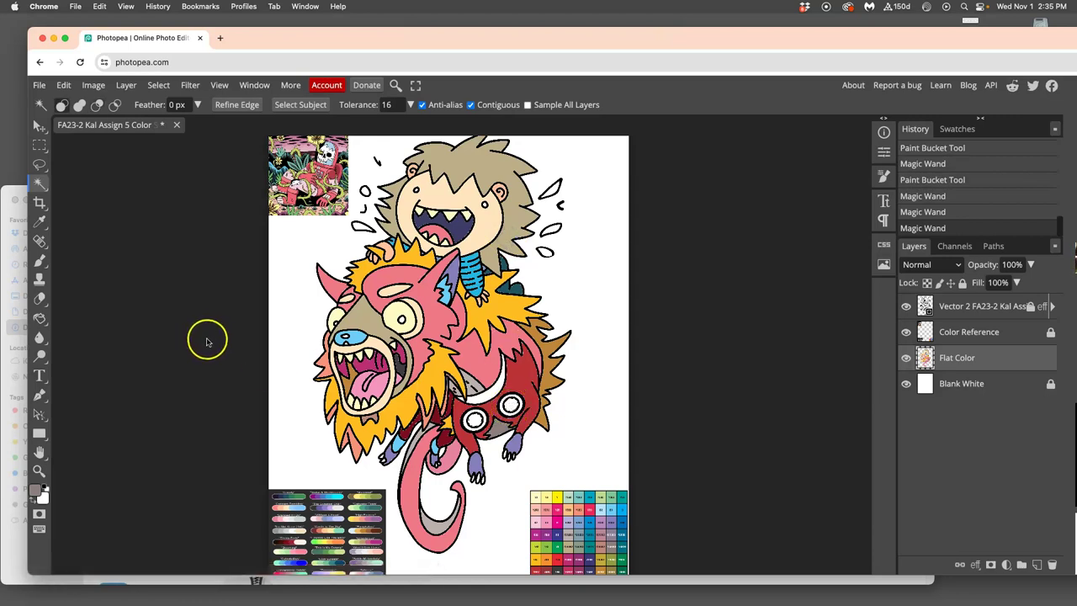
# - Fill both eye circles, trying grey-green, lavender and pale pink before settling on light blue
pyautogui.click(39, 318)
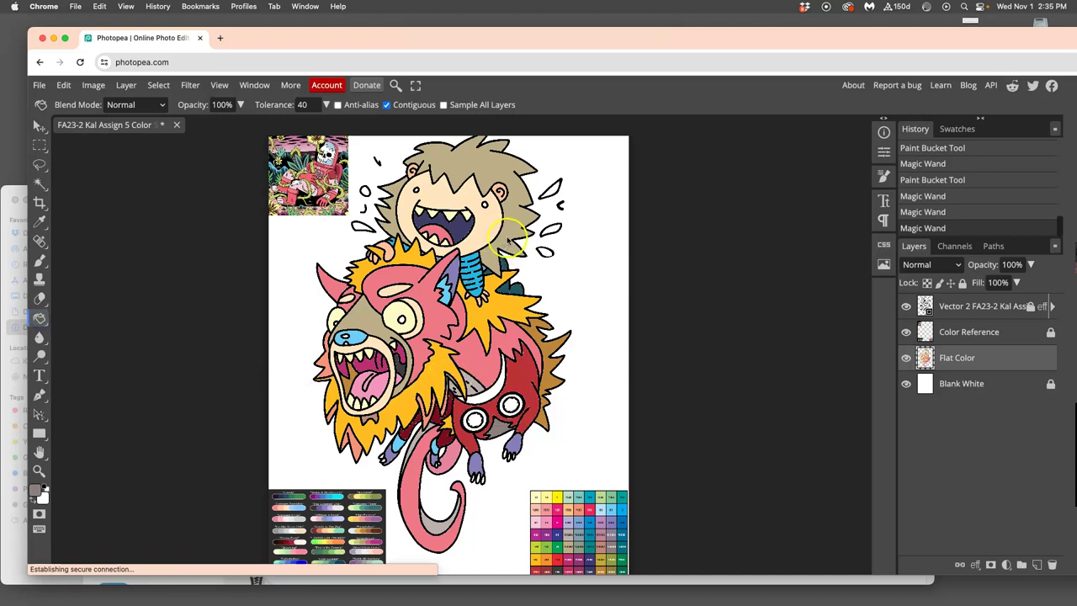
pyautogui.click(512, 406)
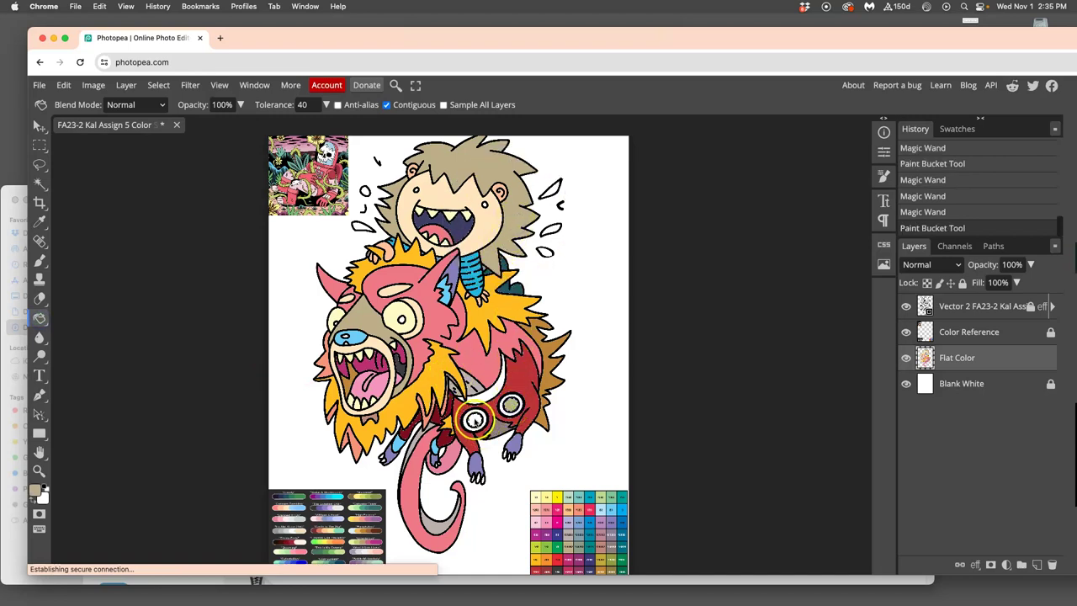
pyautogui.click(474, 419)
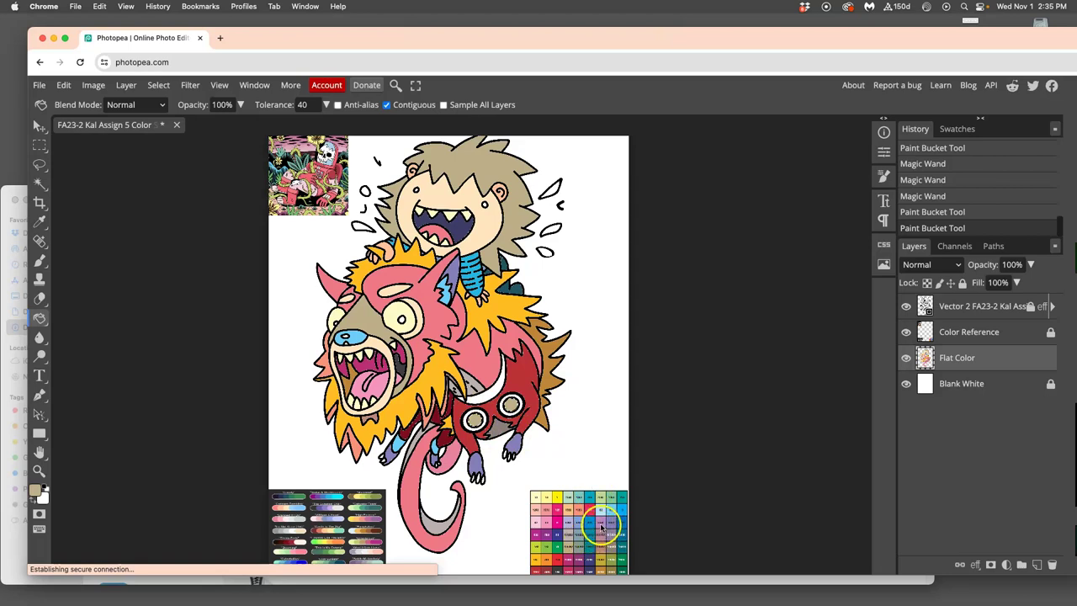
pyautogui.click(512, 405)
pyautogui.click(475, 419)
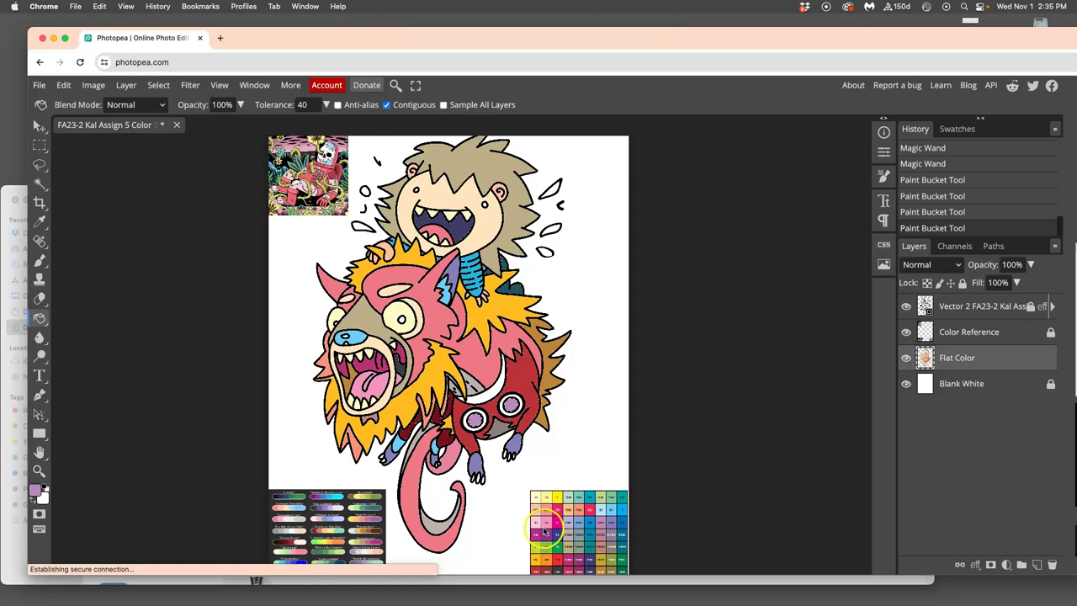
pyautogui.click(478, 419)
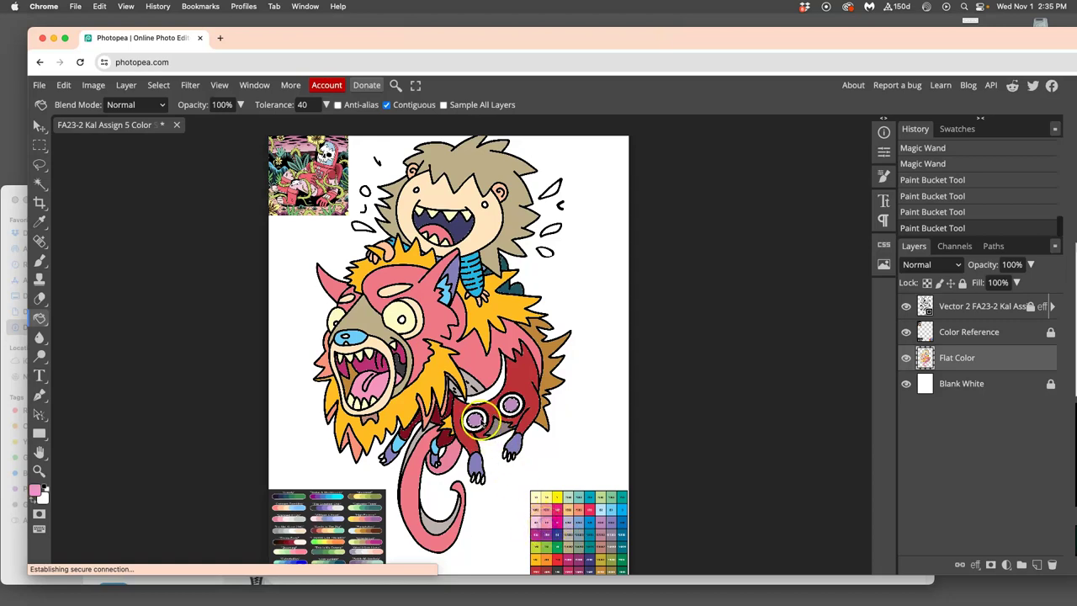
pyautogui.click(511, 406)
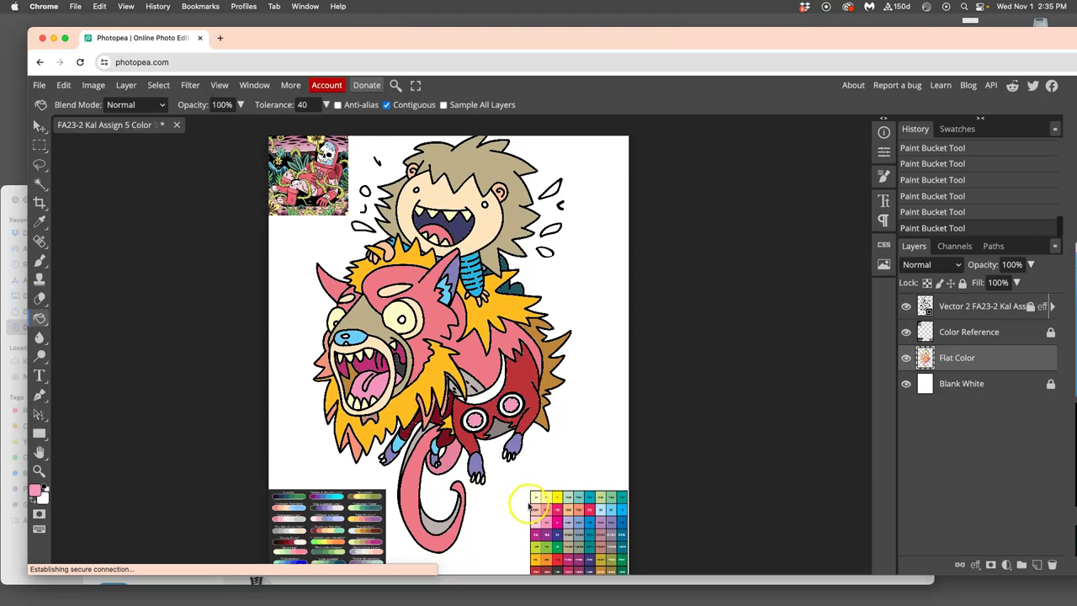
pyautogui.click(580, 524)
pyautogui.click(511, 406)
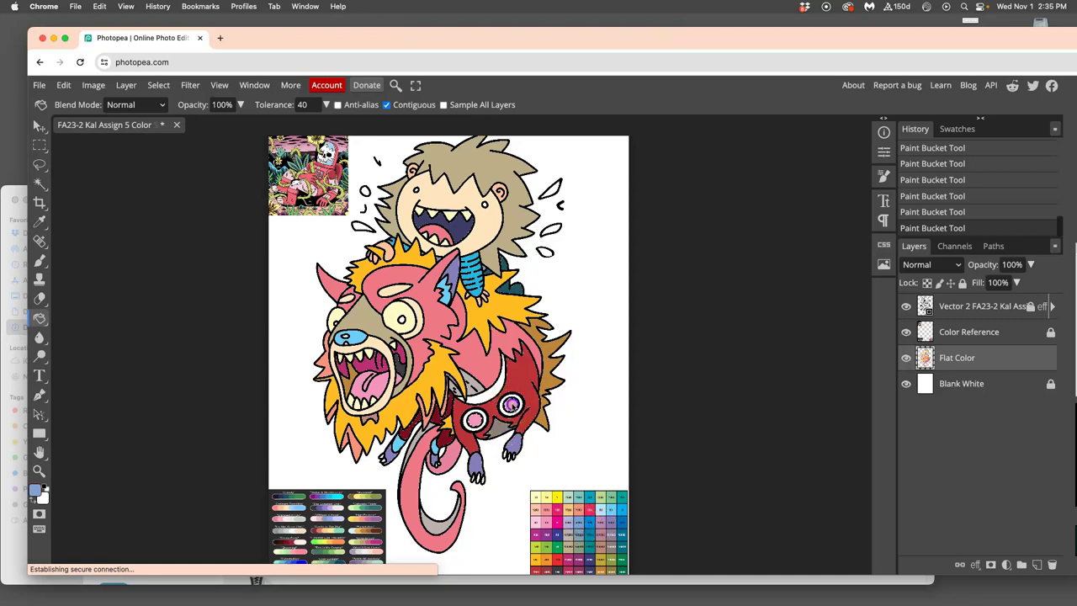
pyautogui.click(473, 418)
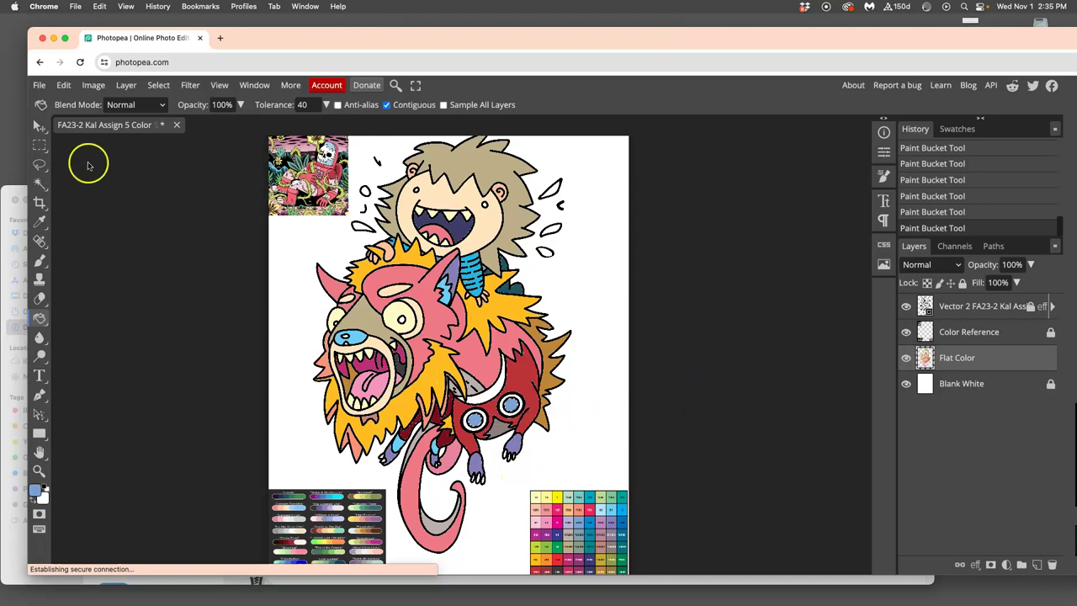
# - Magic Wand the red rings around both eyes on the line-art layer
pyautogui.click(40, 183)
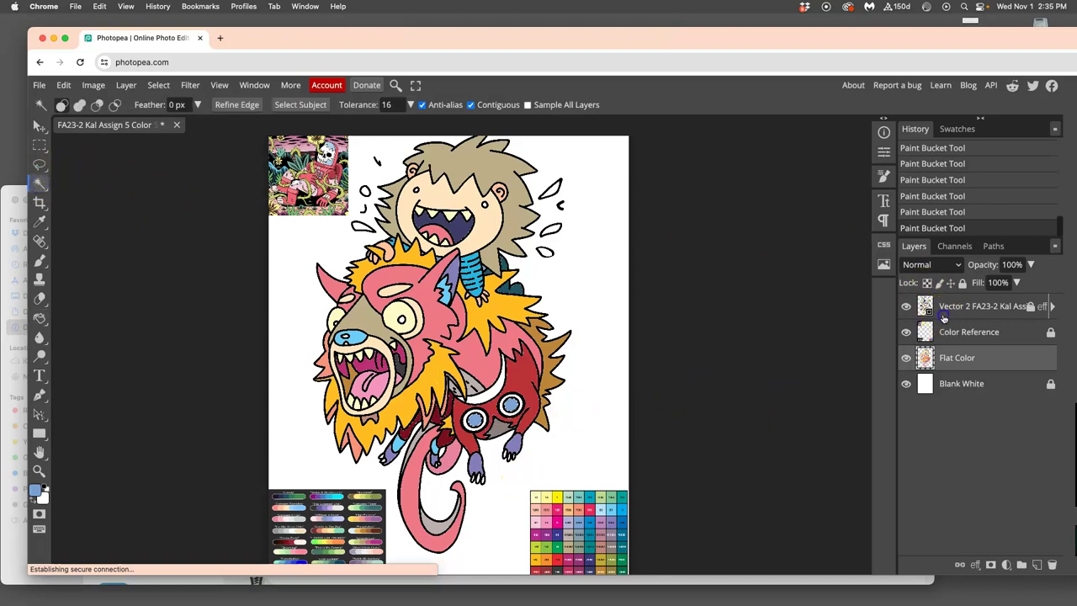
pyautogui.click(943, 313)
pyautogui.click(473, 423)
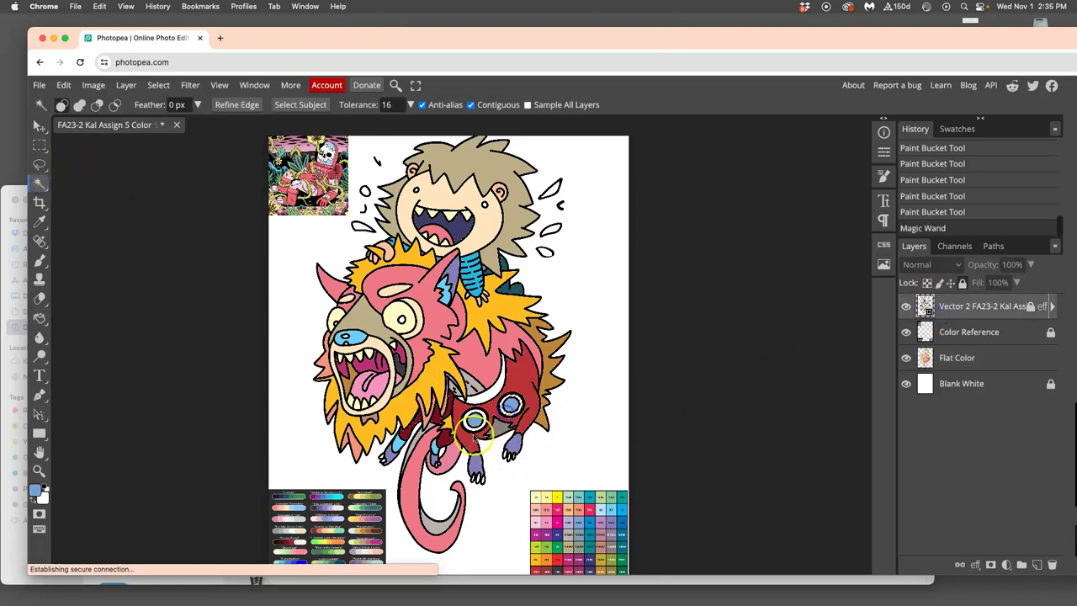
pyautogui.keyDown('shift'); pyautogui.click(473, 421); pyautogui.keyUp('shift')
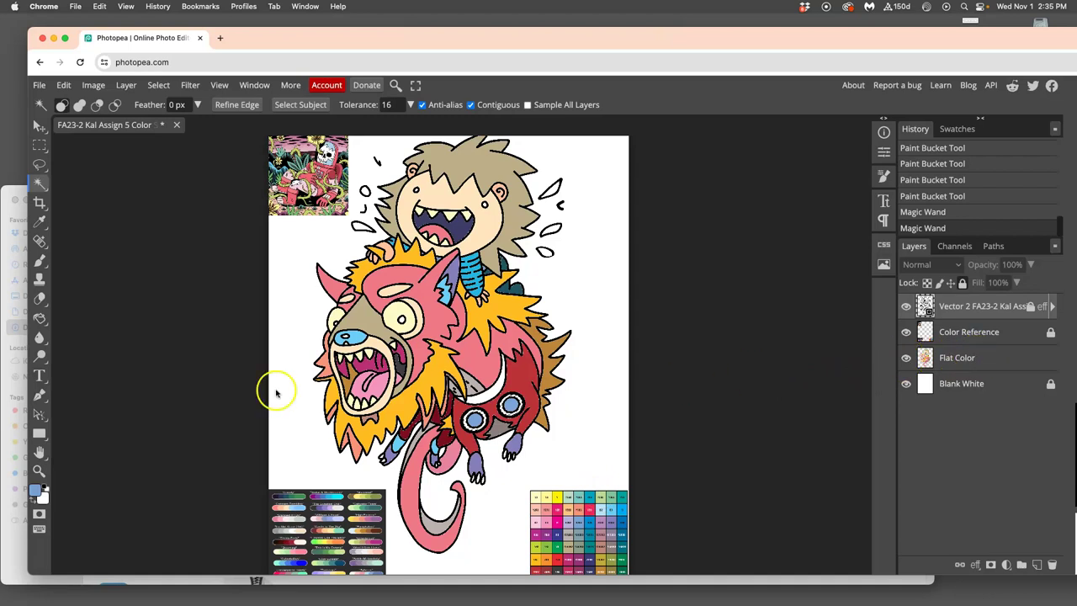
pyautogui.click(40, 318)
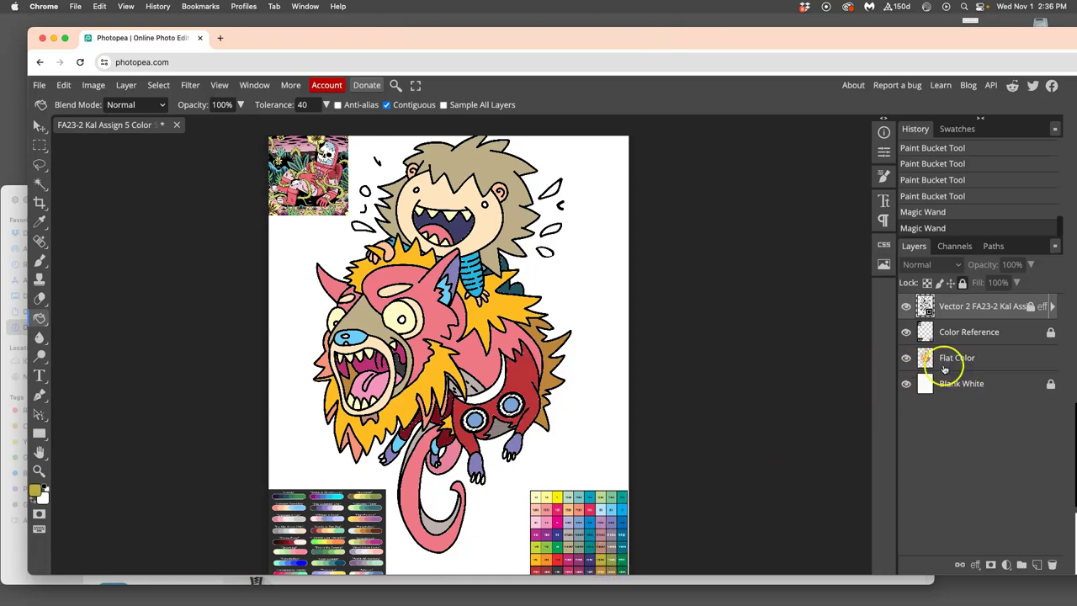
# - Fill the rings around both of the monster's eyes dark red on Flat Color, then deselect
pyautogui.click(974, 360)
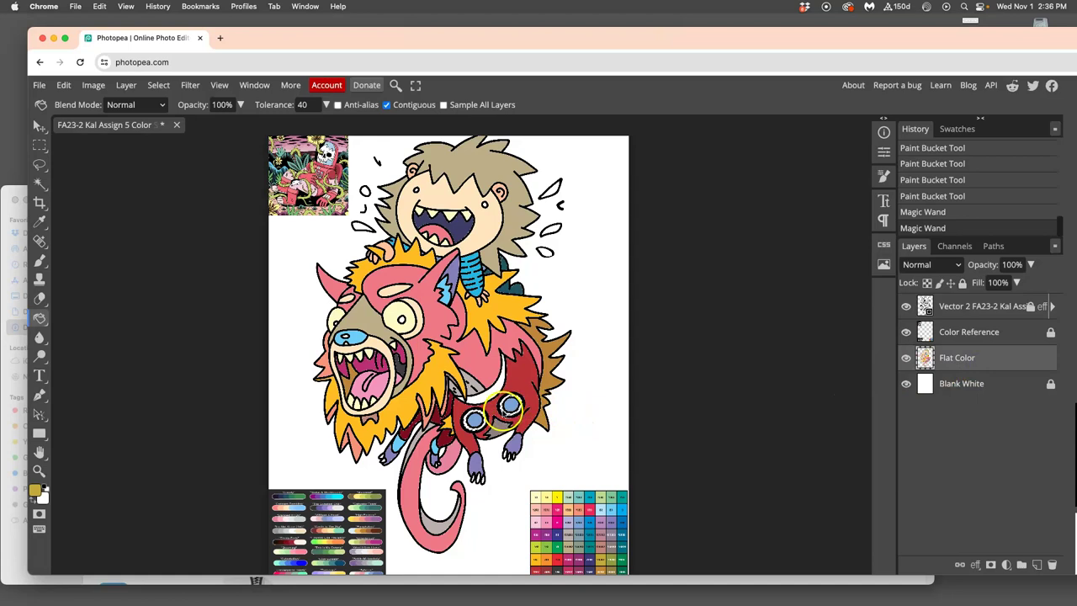
pyautogui.click(508, 407)
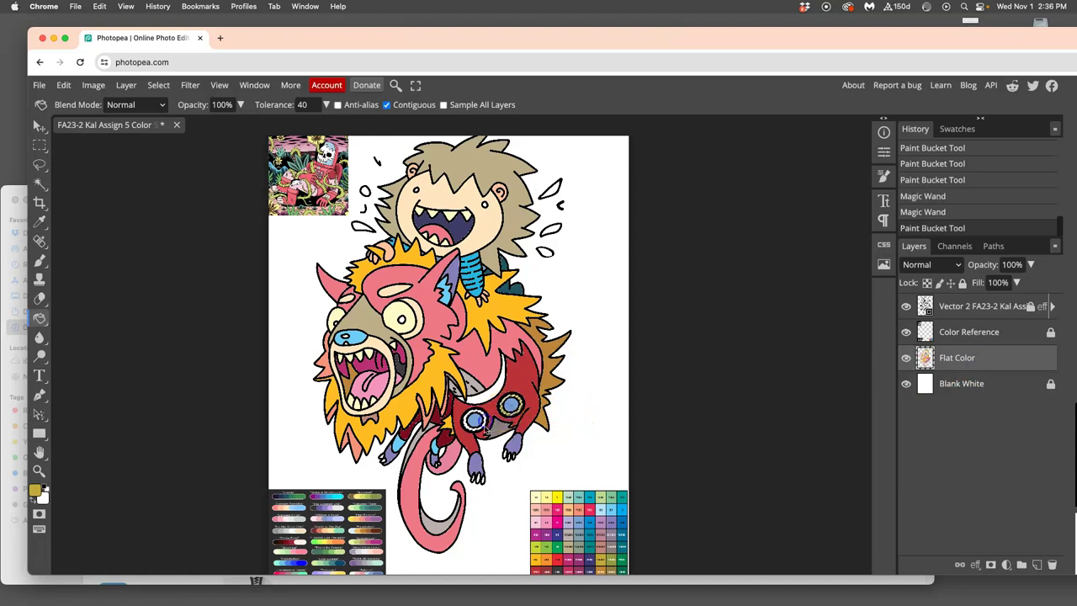
pyautogui.click(486, 428)
pyautogui.hotkey('ctrl', 'd')
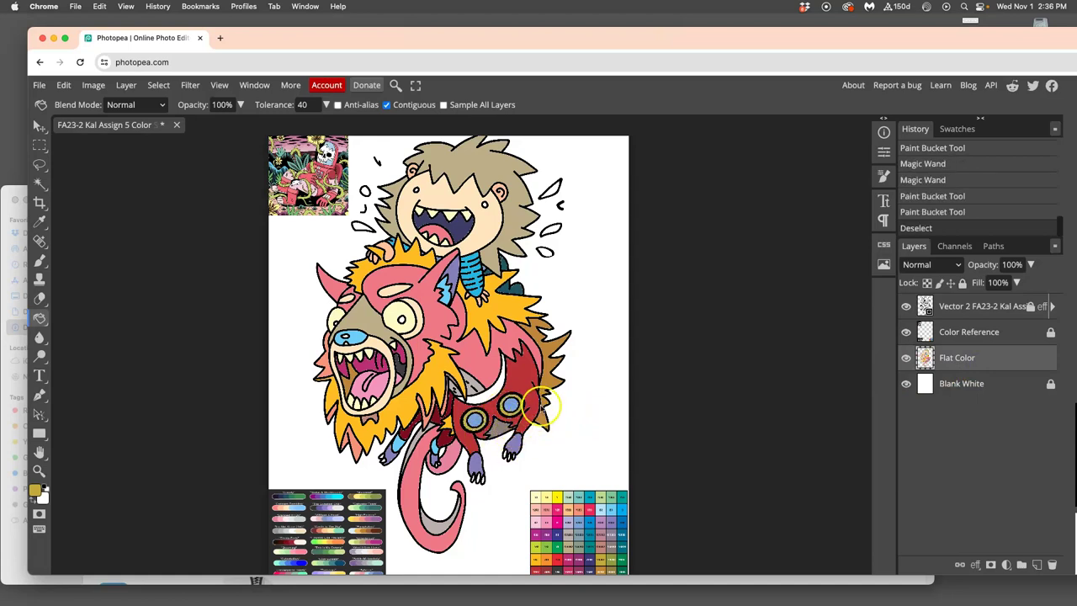
pyautogui.scroll(-3, 546, 340)
pyautogui.hscroll(-2, 547, 340)
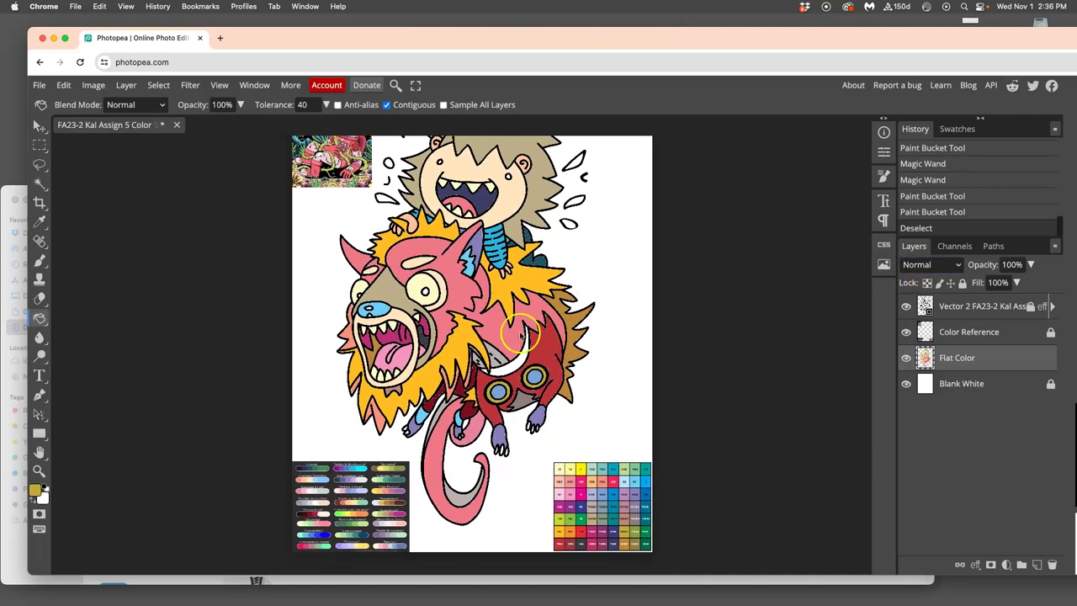
# - Magic-wand select the pointed belly area of the creature on the line-art layer
pyautogui.click(40, 184)
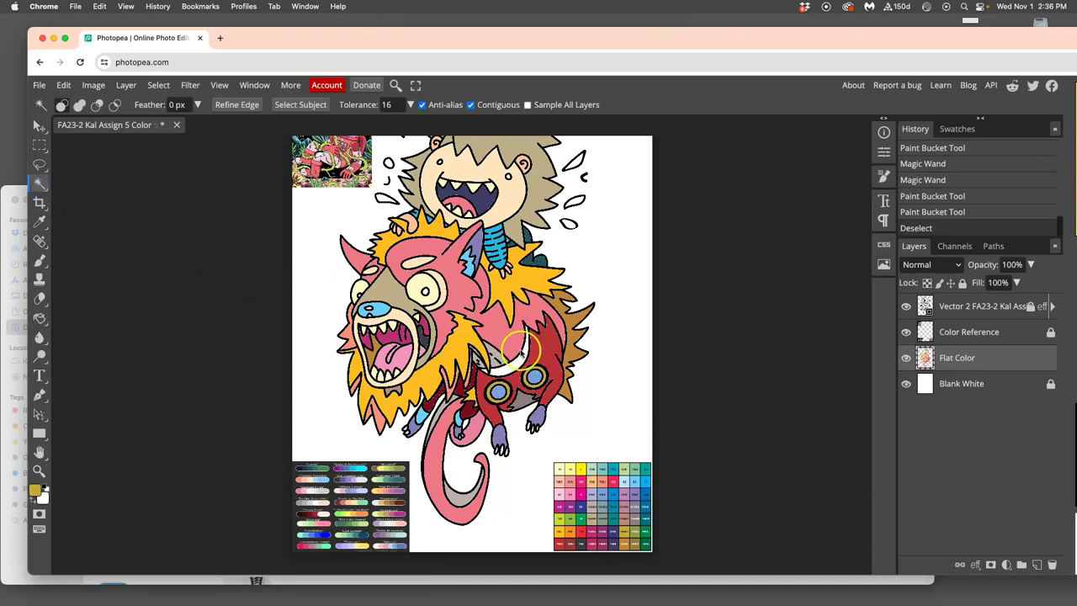
pyautogui.click(946, 308)
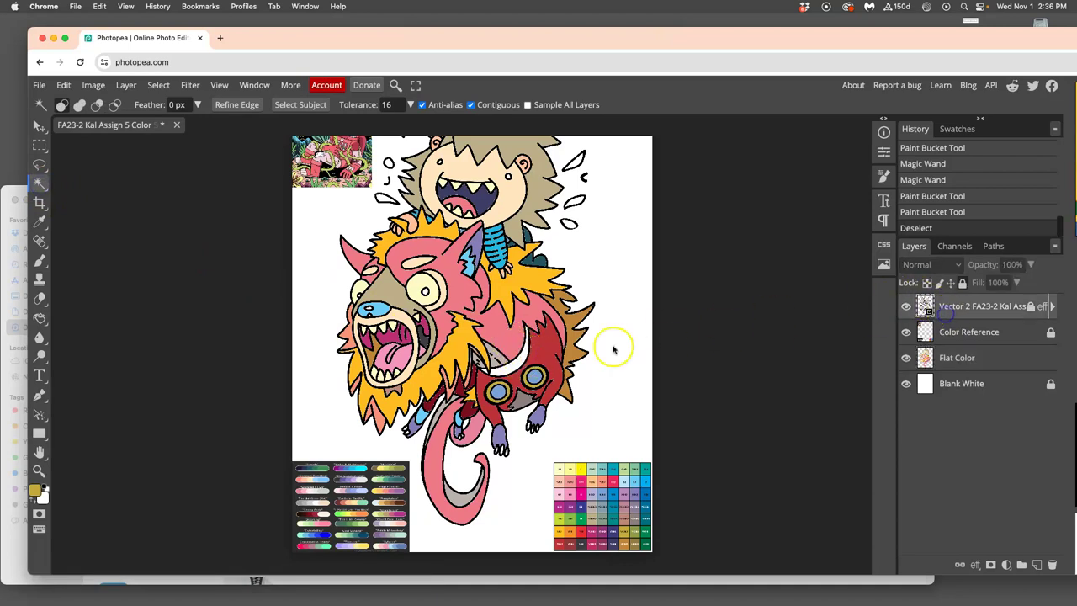
pyautogui.click(515, 363)
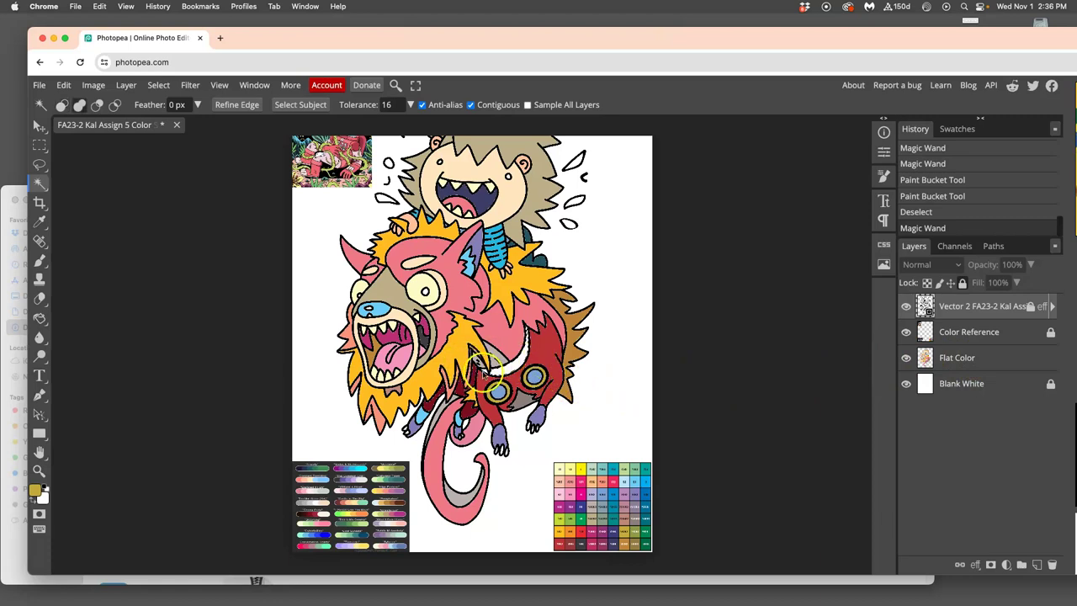
pyautogui.keyDown('shift'); pyautogui.click(492, 370); pyautogui.keyUp('shift')
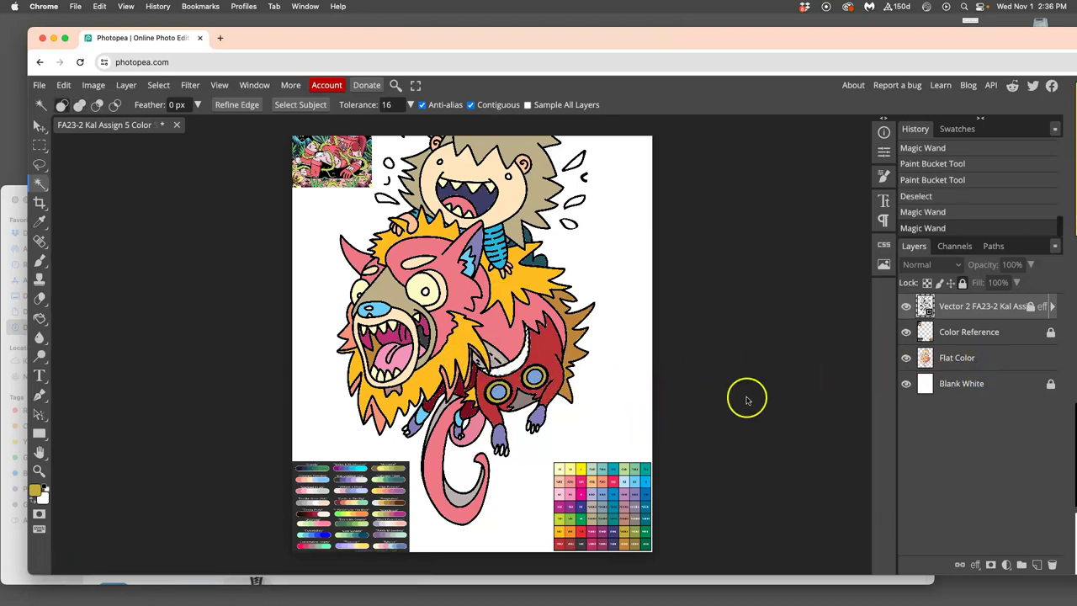
# - Fill the light belly patch with tan sampled from the colour chart, then deselect
pyautogui.click(984, 356)
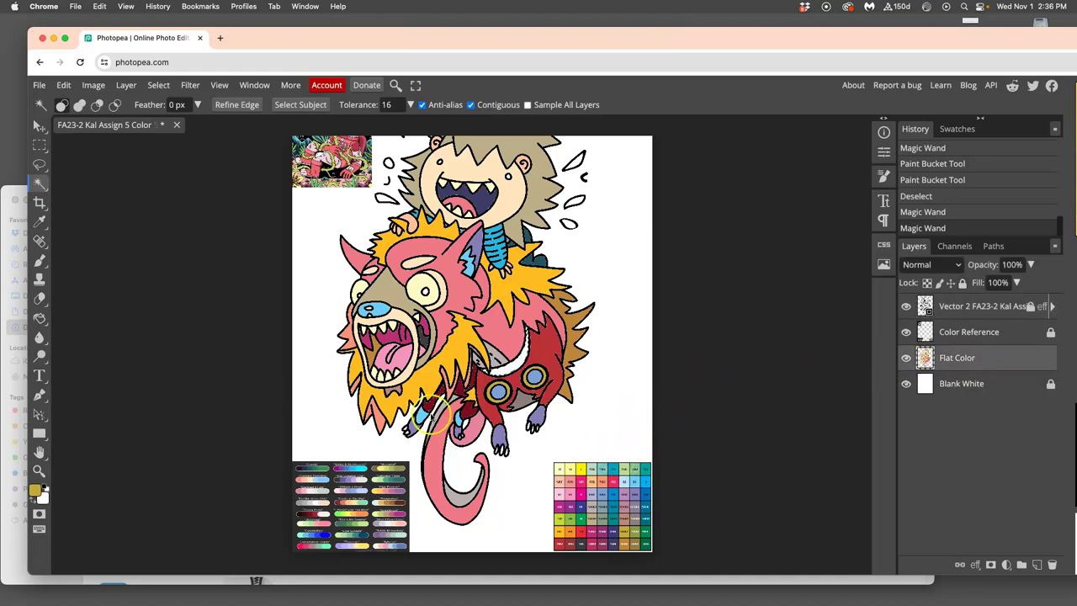
pyautogui.click(40, 318)
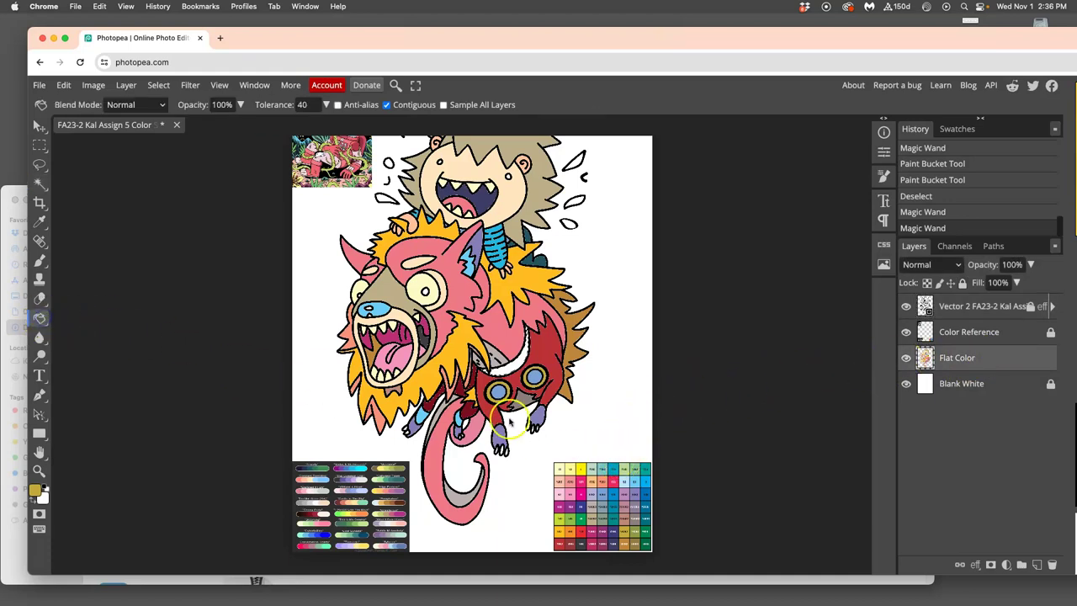
pyautogui.keyDown('alt'); pyautogui.click(593, 522); pyautogui.keyUp('alt')
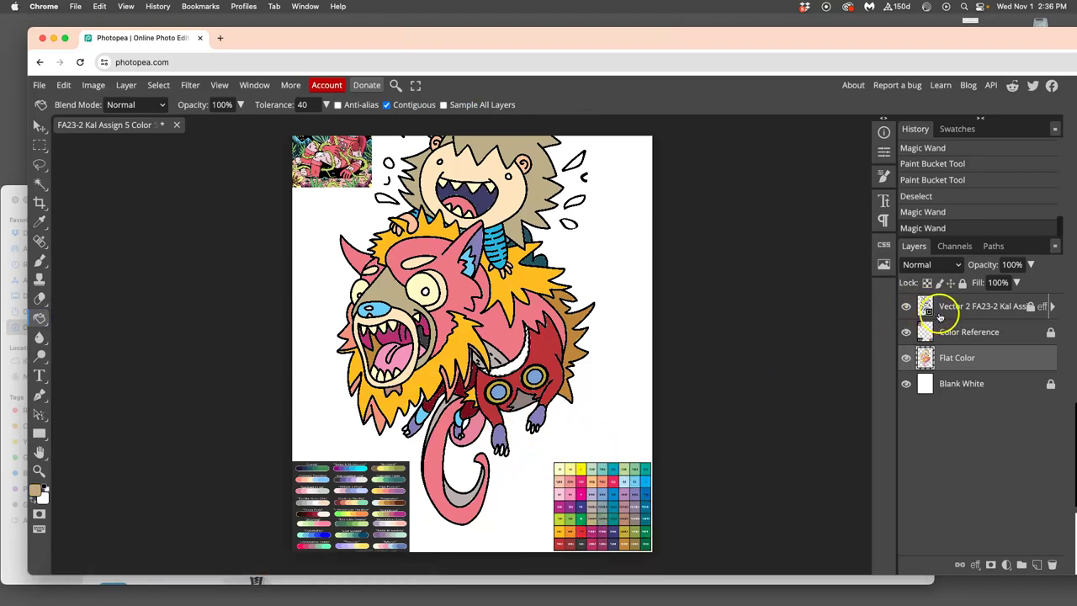
pyautogui.click(513, 369)
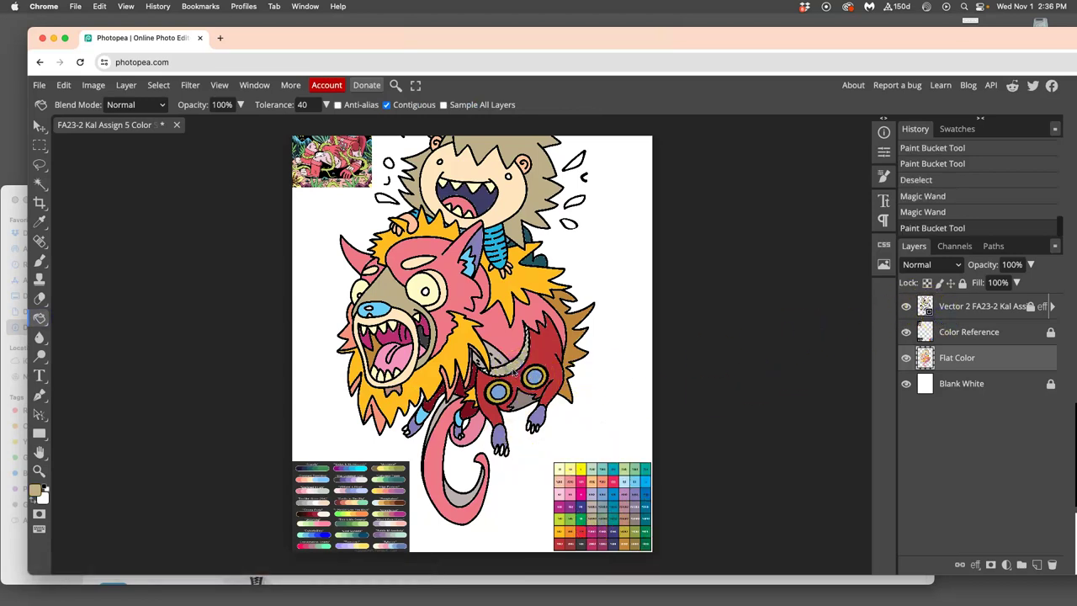
pyautogui.press('super+d')
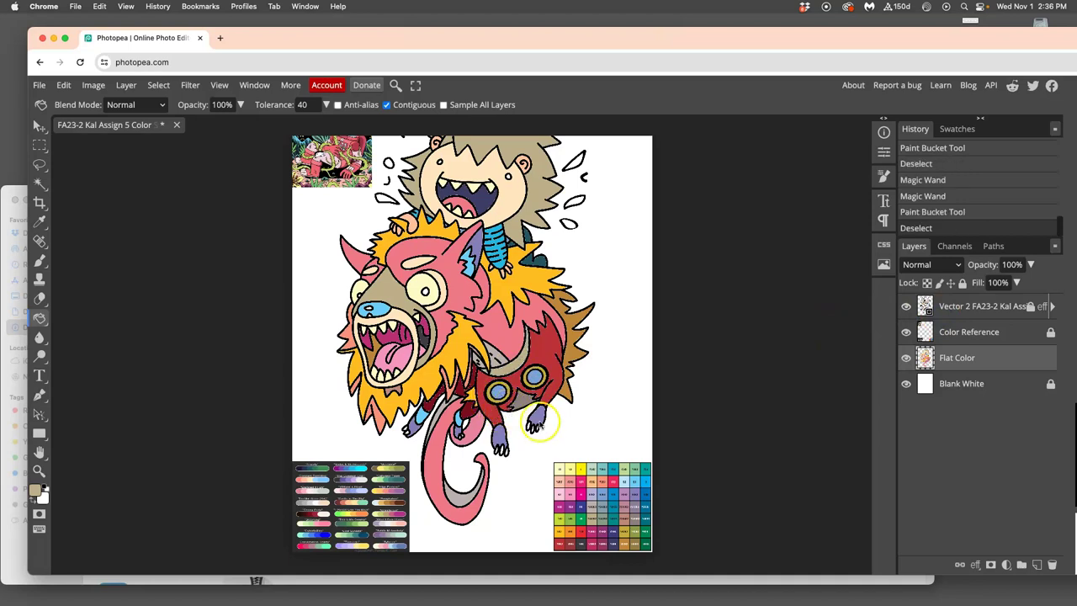
pyautogui.scroll(2, 589, 357)
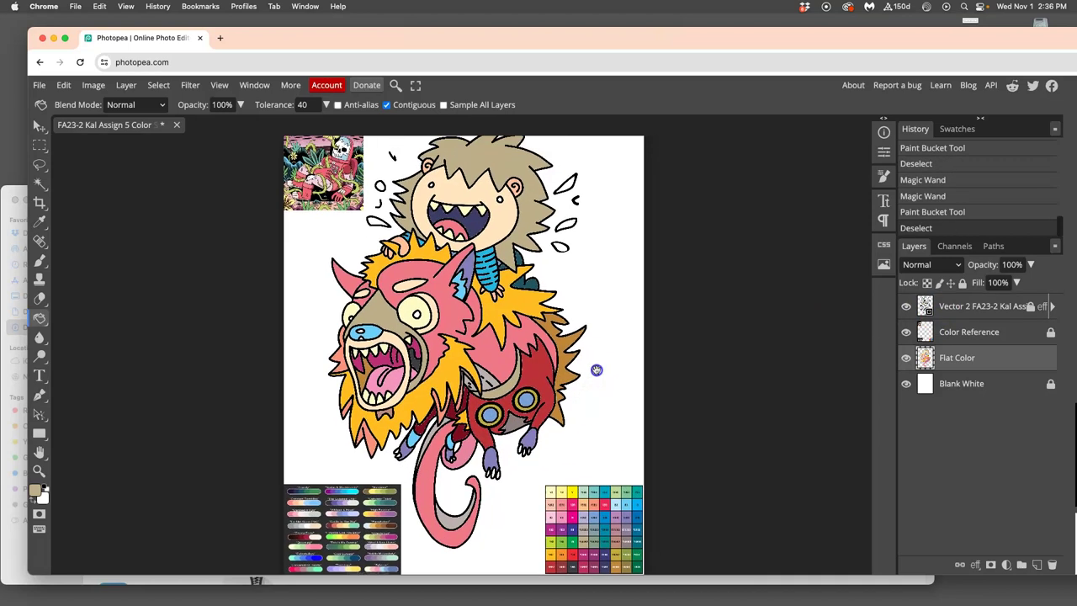
pyautogui.hscroll(-3, 585, 392)
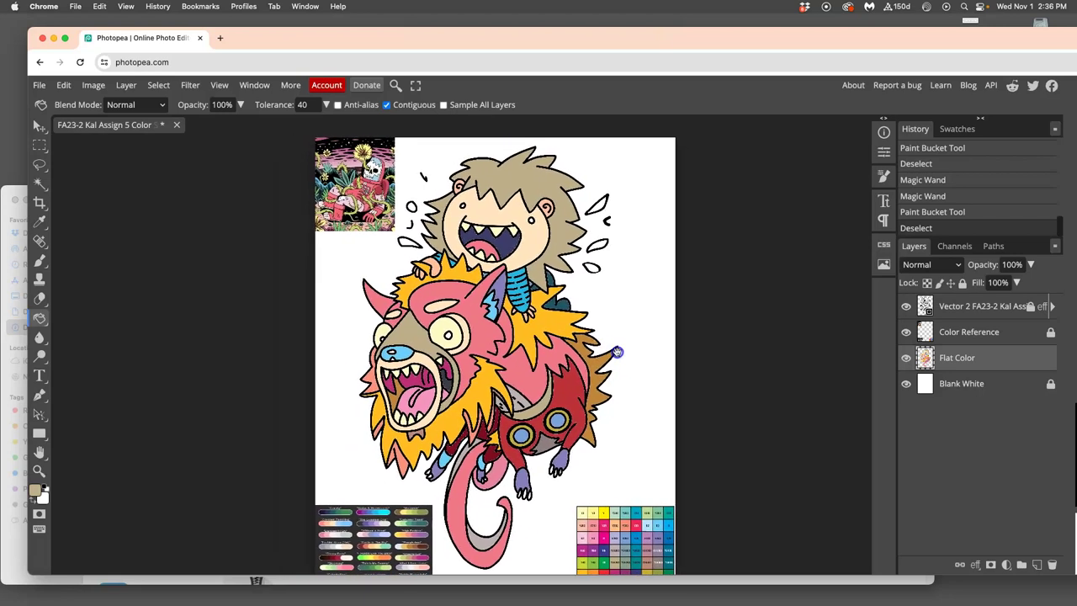
pyautogui.hscroll(-3, 596, 330)
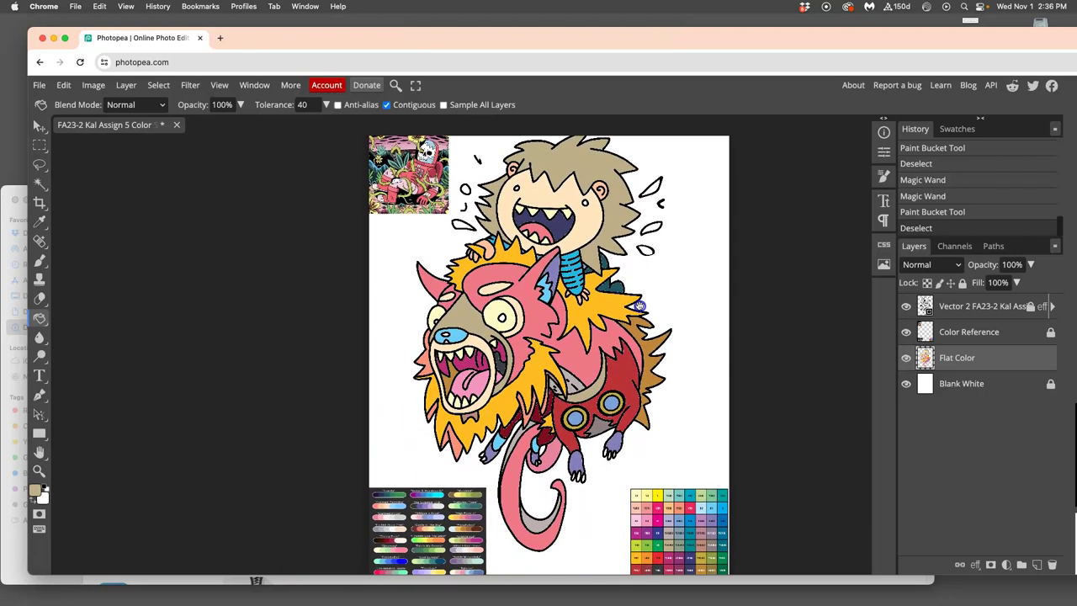
# - Magic-wand select the monster's eye areas and the patch between them on the Vector 2 layer
pyautogui.click(505, 321)
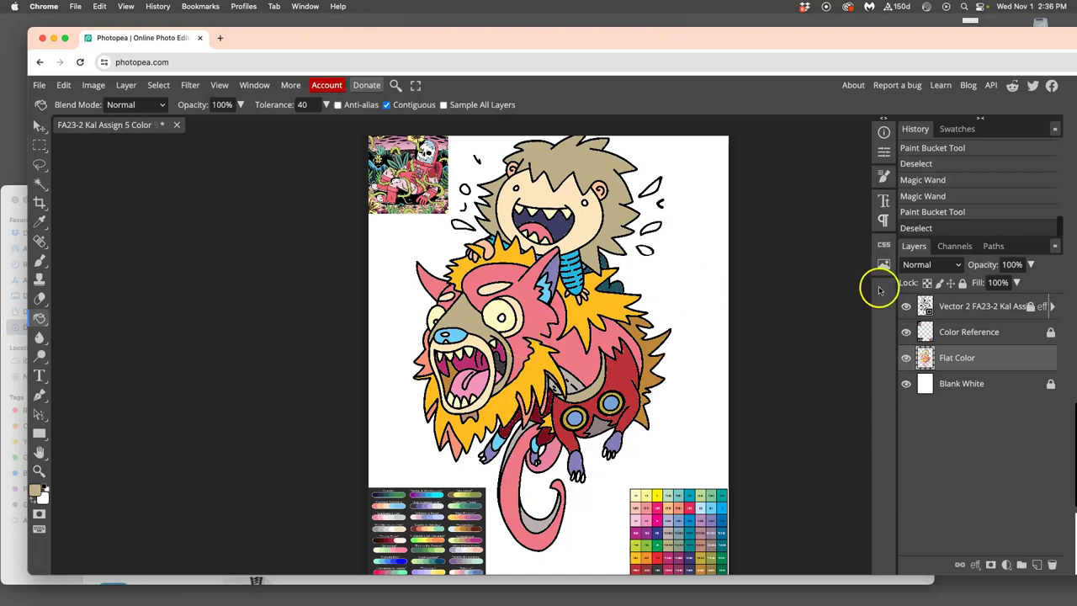
pyautogui.click(40, 182)
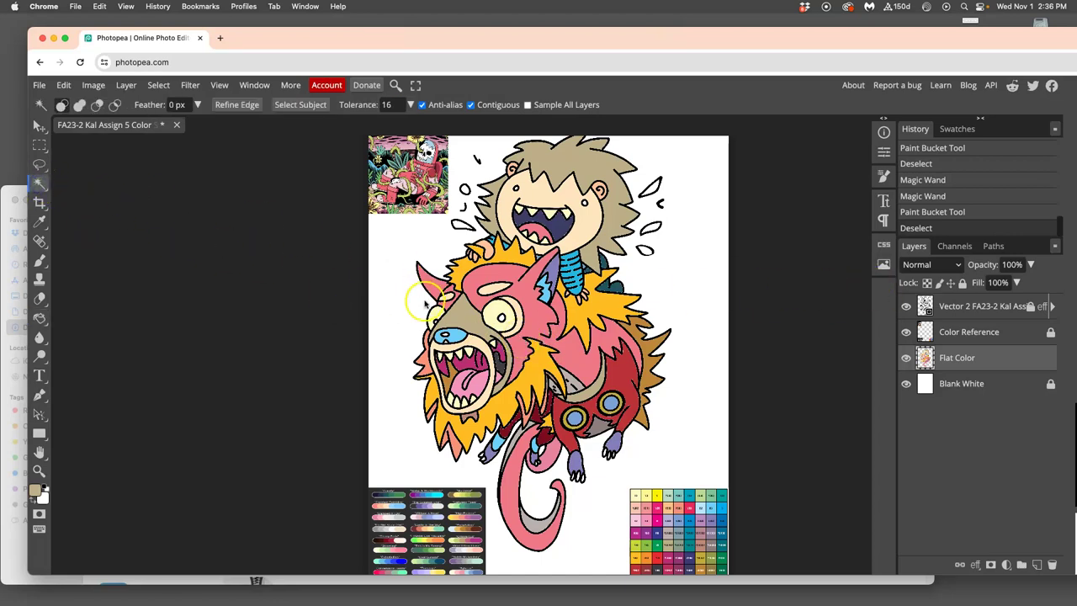
pyautogui.scroll(3, 426, 294)
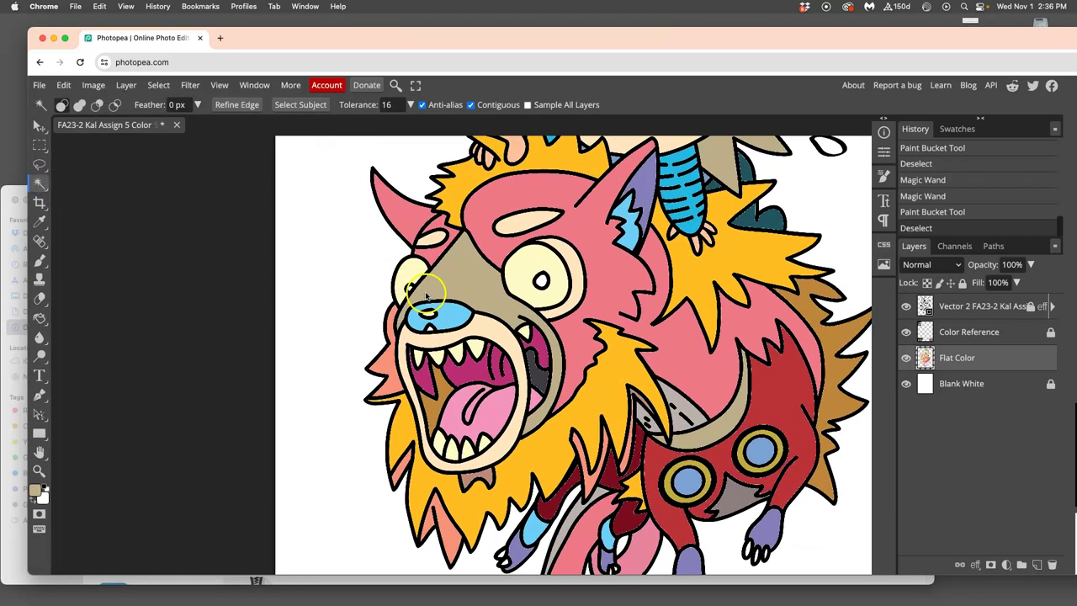
pyautogui.click(542, 283)
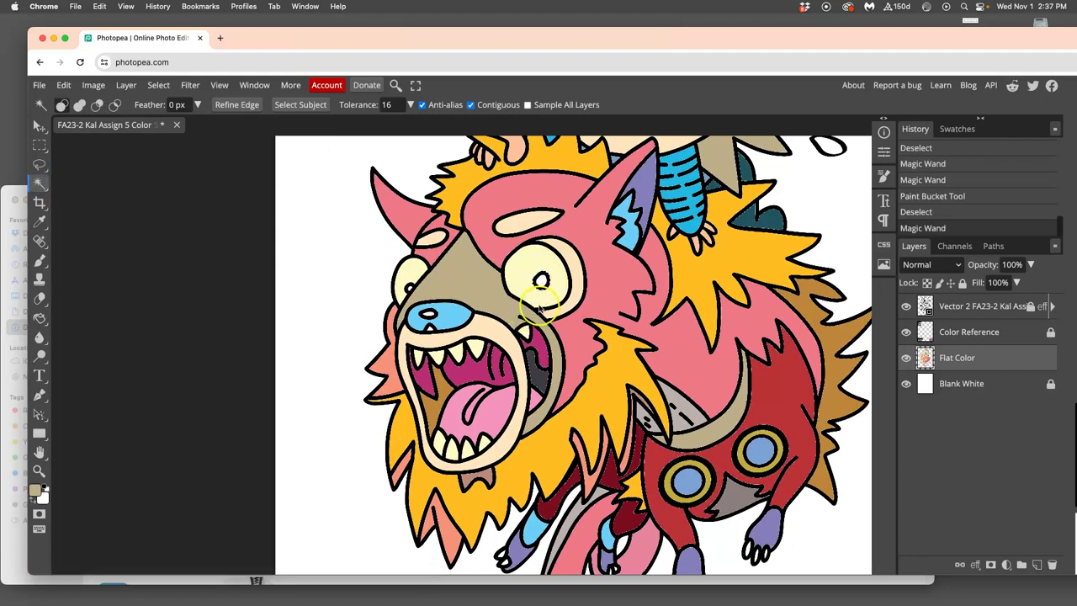
pyautogui.click(949, 310)
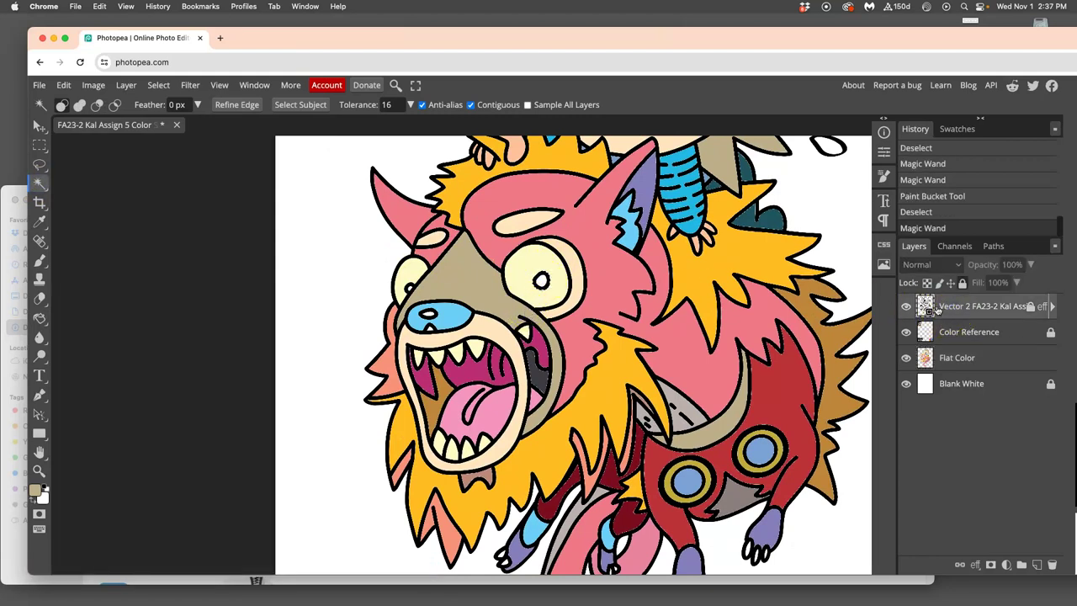
pyautogui.click(844, 304)
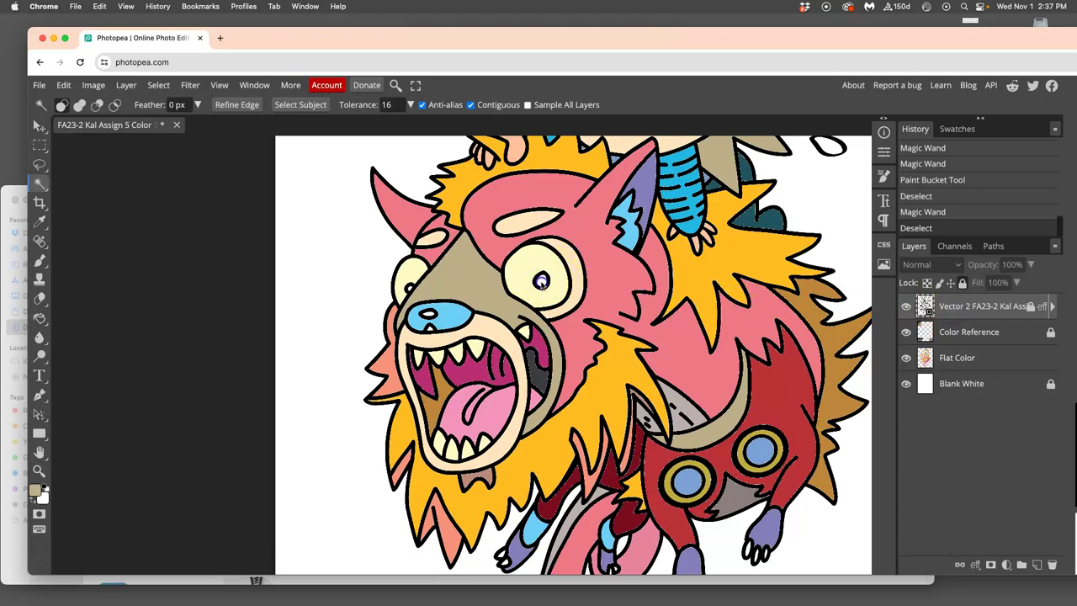
pyautogui.click(542, 282)
pyautogui.click(428, 269)
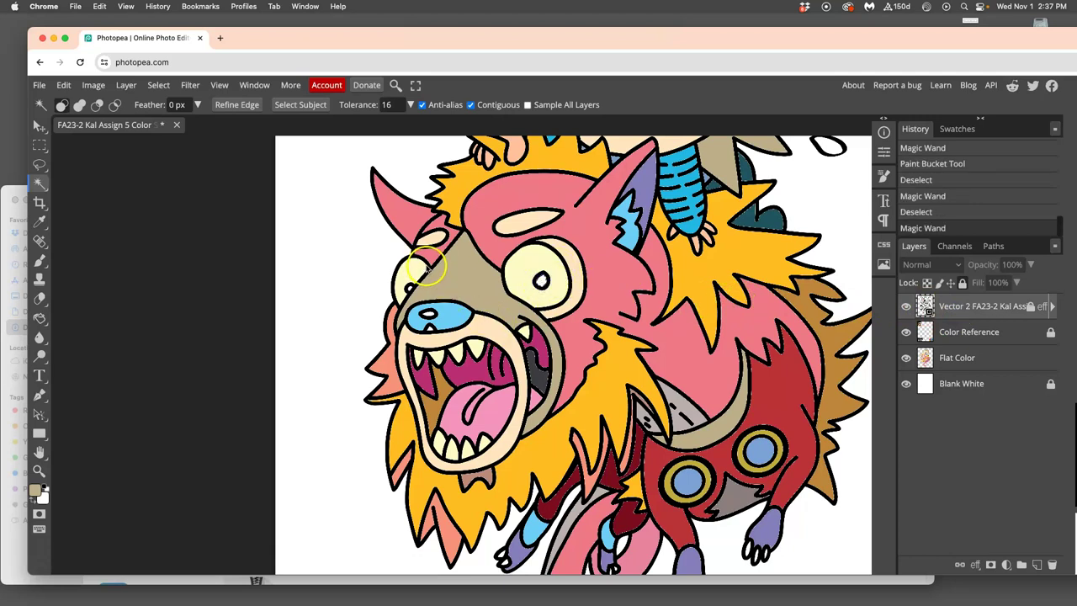
pyautogui.keyDown('shift'); pyautogui.click(410, 289); pyautogui.keyUp('shift')
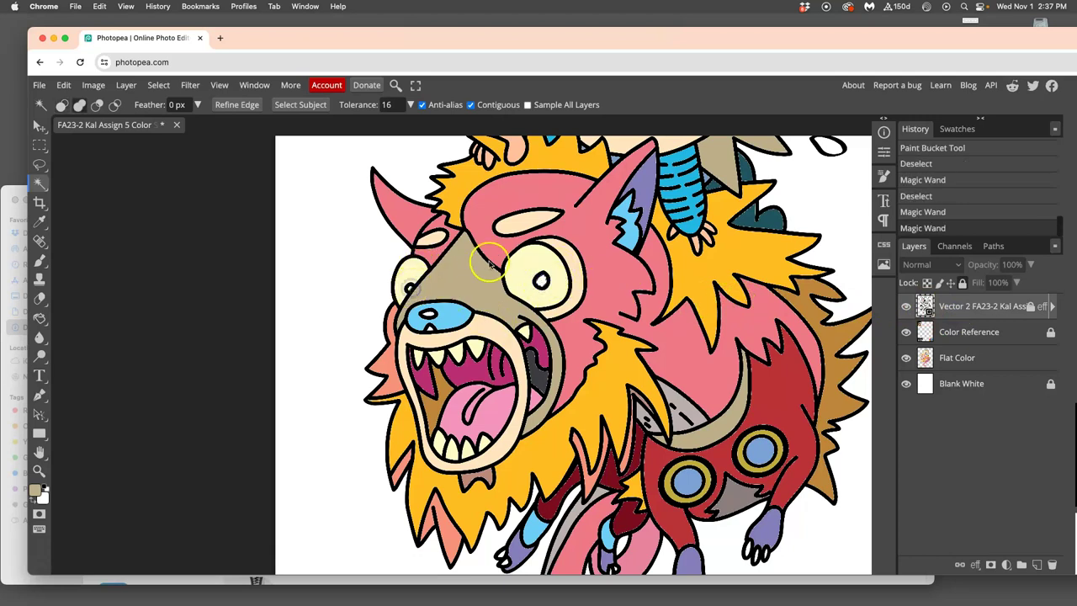
# - Select regions of the lower mane, the area near the legs, the tail hand and the purple hand
pyautogui.keyDown('shift'); pyautogui.click(502, 557); pyautogui.keyUp('shift')
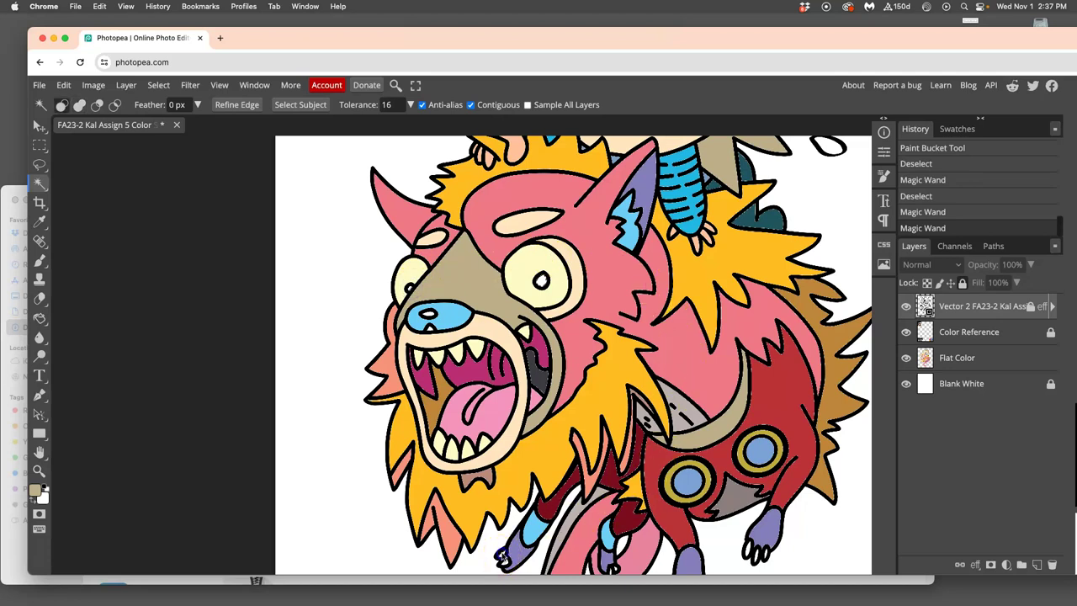
pyautogui.keyDown('shift'); pyautogui.click(504, 562); pyautogui.keyUp('shift')
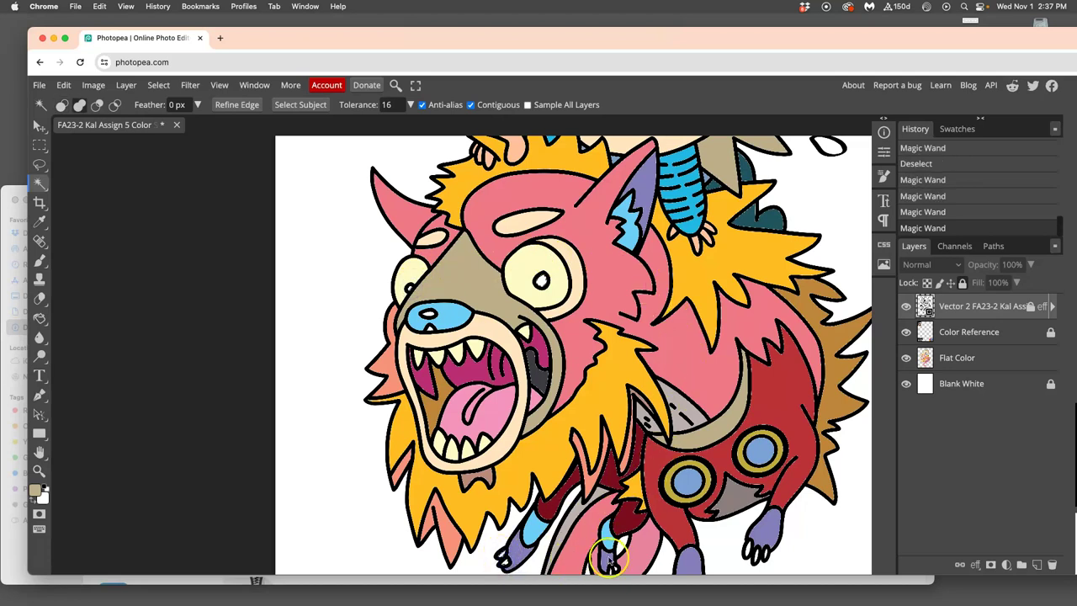
pyautogui.scroll(-3, 637, 481)
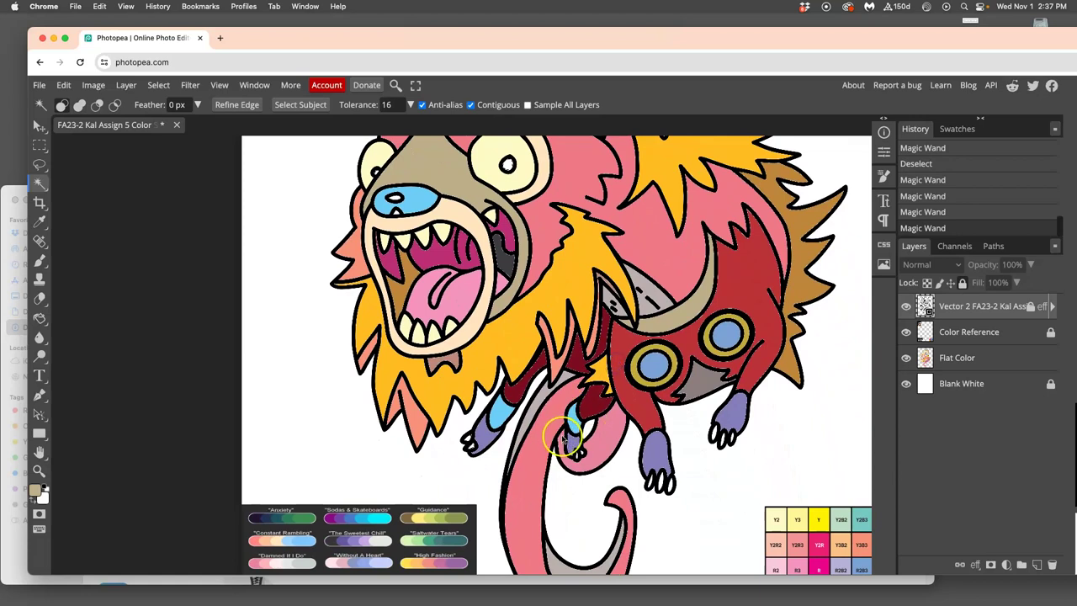
pyautogui.keyDown('shift'); pyautogui.click(577, 452); pyautogui.keyUp('shift')
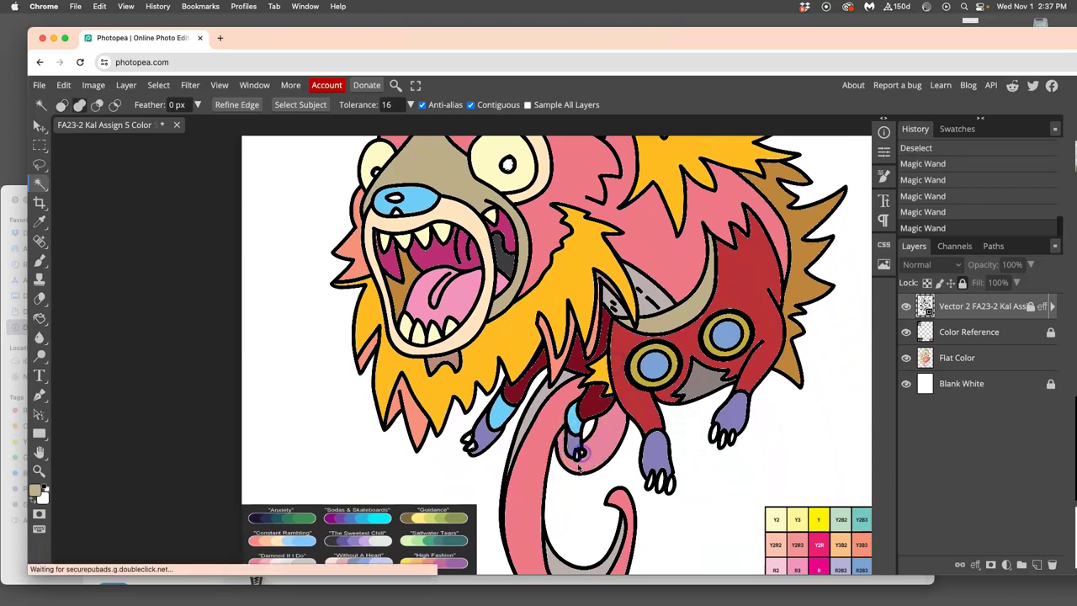
pyautogui.keyDown('shift'); pyautogui.click(577, 452); pyautogui.keyUp('shift')
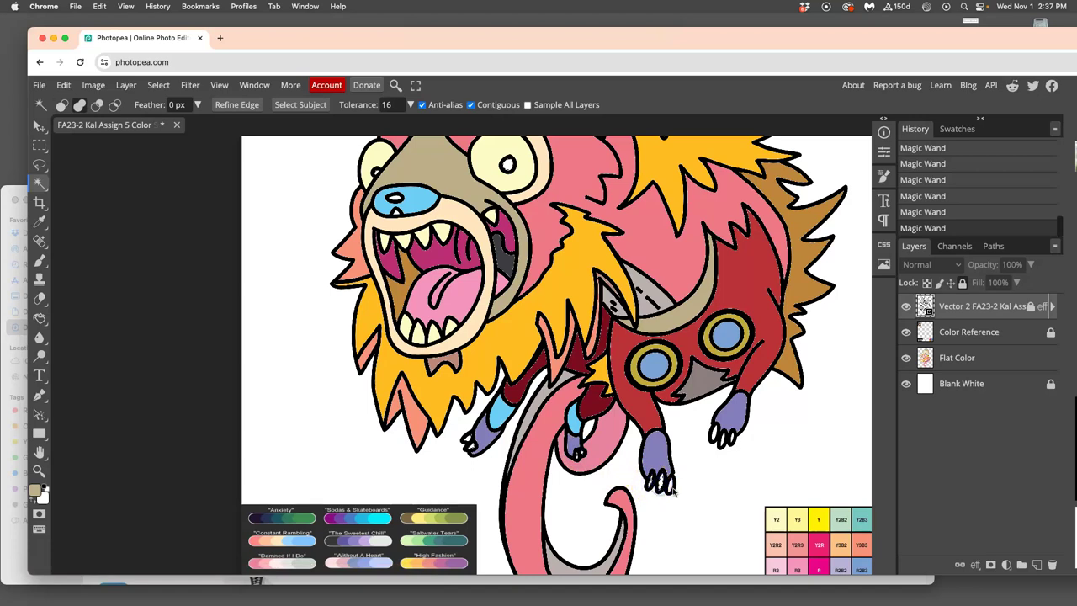
pyautogui.keyDown('shift'); pyautogui.click(712, 434); pyautogui.keyUp('shift')
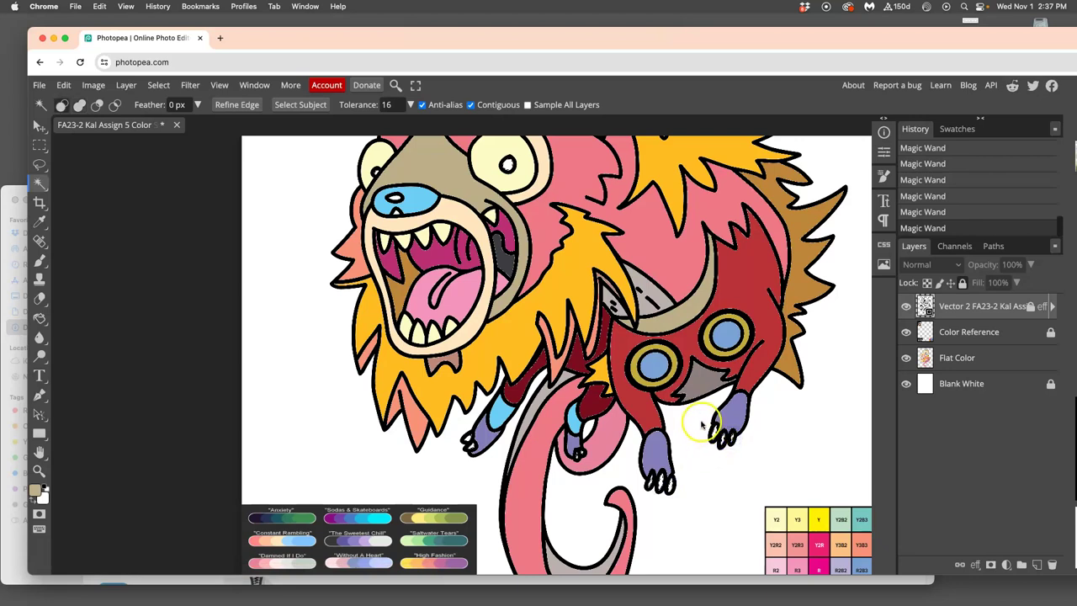
# - Shift-add the droplet left of the child's head and the three right-hand tears to the selection
pyautogui.moveTo(702, 354); pyautogui.dragTo(676, 444)
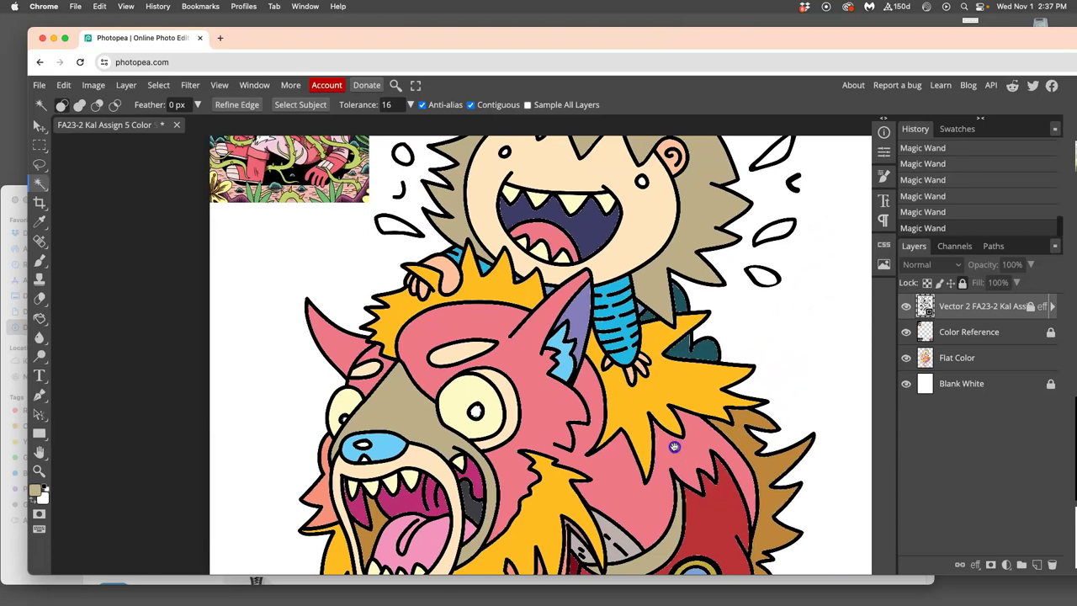
pyautogui.scroll(2, 674, 447)
pyautogui.press('shift')
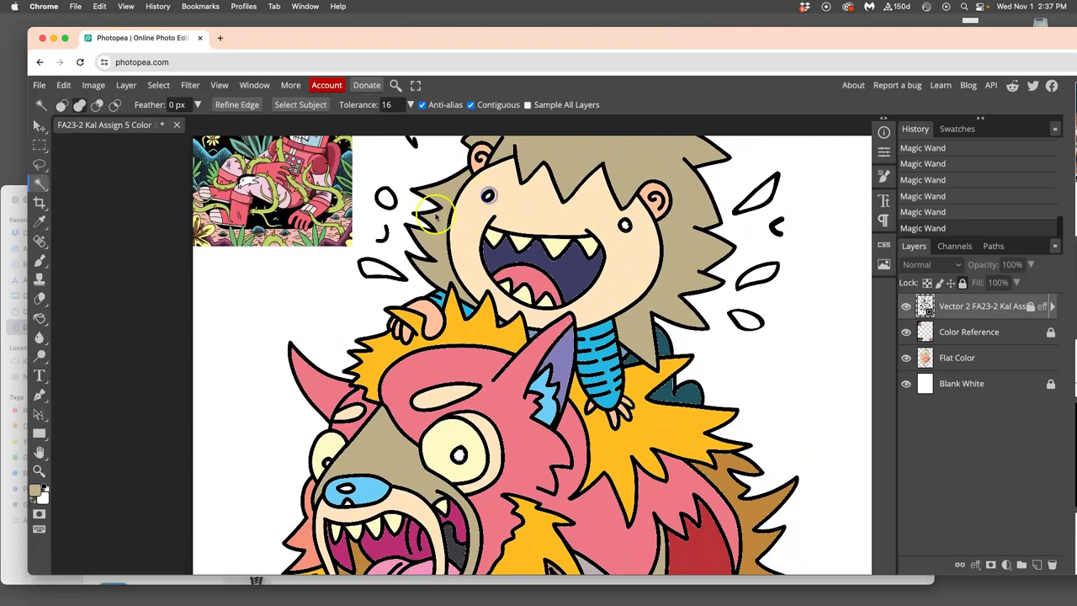
pyautogui.keyDown('shift'); pyautogui.click(388, 198); pyautogui.keyUp('shift')
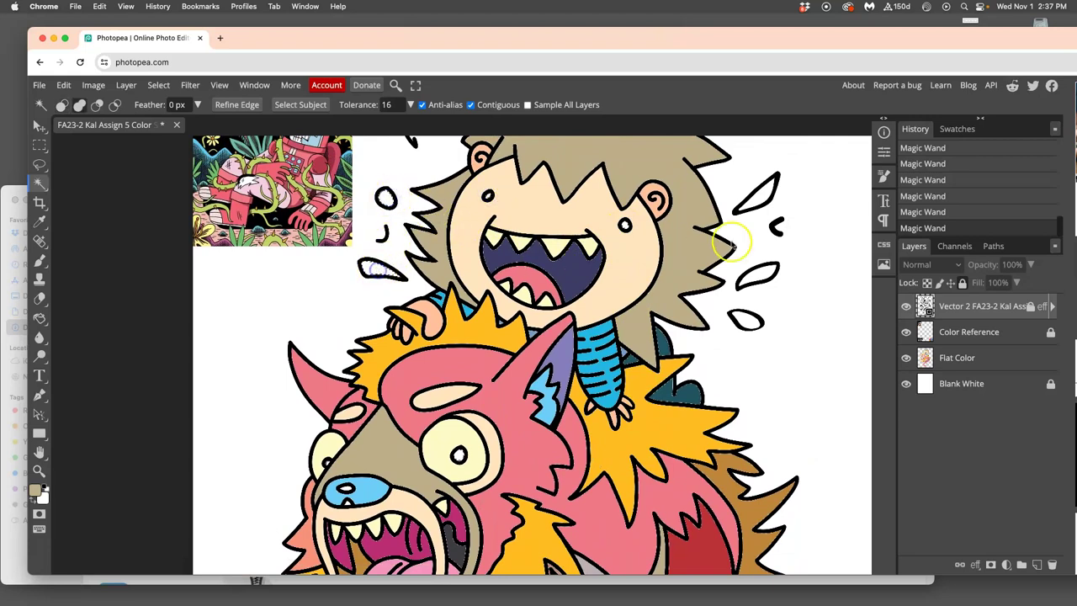
pyautogui.keyDown('shift'); pyautogui.click(757, 198); pyautogui.keyUp('shift')
pyautogui.keyDown('shift'); pyautogui.click(758, 271); pyautogui.keyUp('shift')
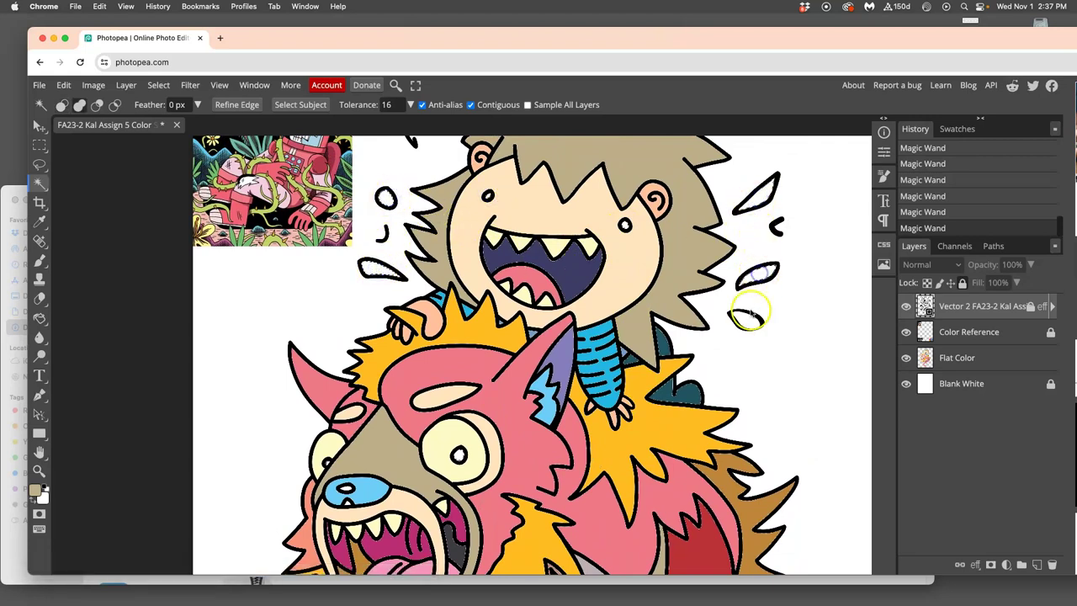
pyautogui.keyDown('shift'); pyautogui.click(748, 320); pyautogui.keyUp('shift')
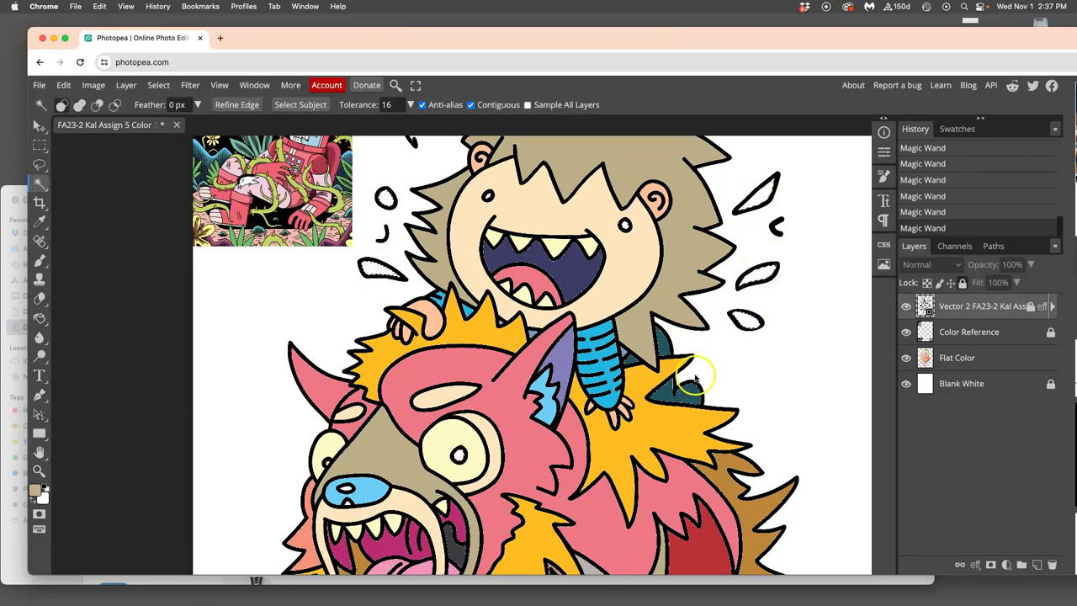
pyautogui.press('super+minus')
pyautogui.press('super+minus')
pyautogui.moveTo(637, 390); pyautogui.dragTo(664, 326)
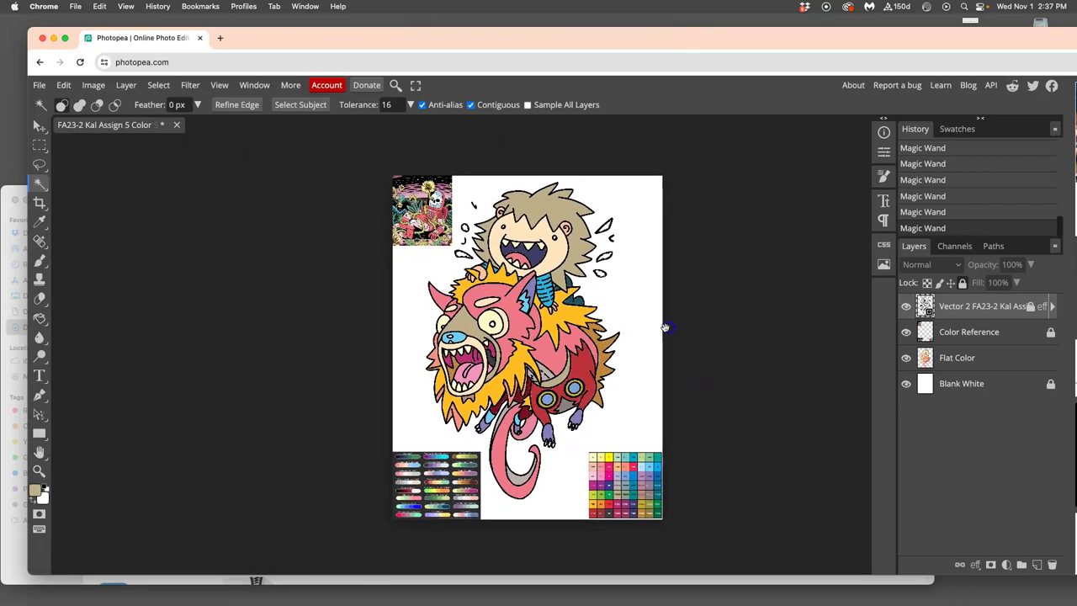
pyautogui.press('super+equal')
pyautogui.press('super+equal')
pyautogui.press('super+equal')
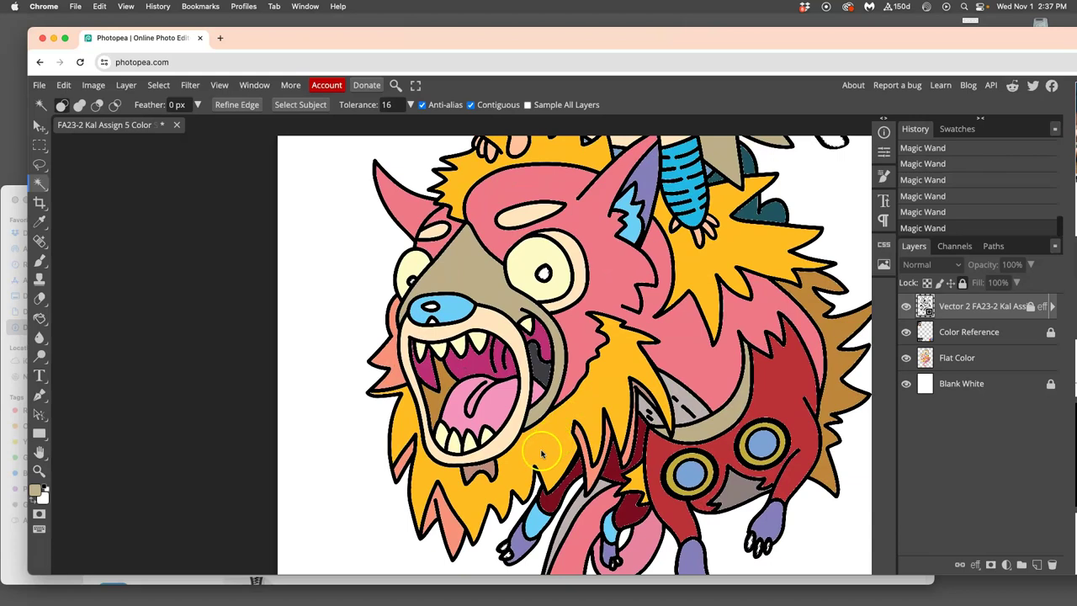
pyautogui.moveTo(538, 460); pyautogui.dragTo(630, 218)
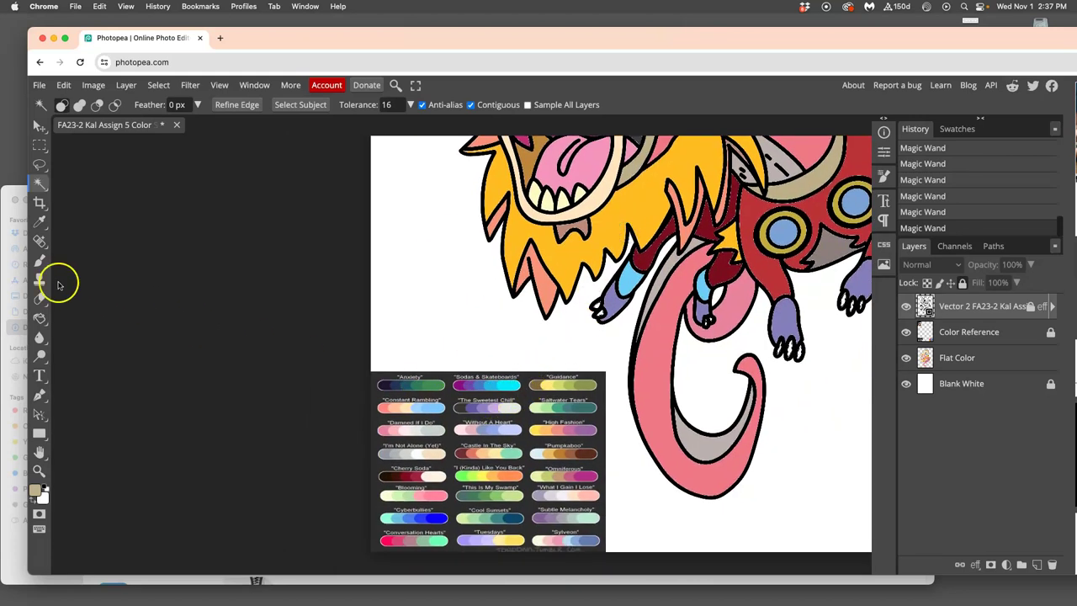
# - Pick light blue and fill the kid's white eye highlight on the Flat Color layer
pyautogui.click(40, 319)
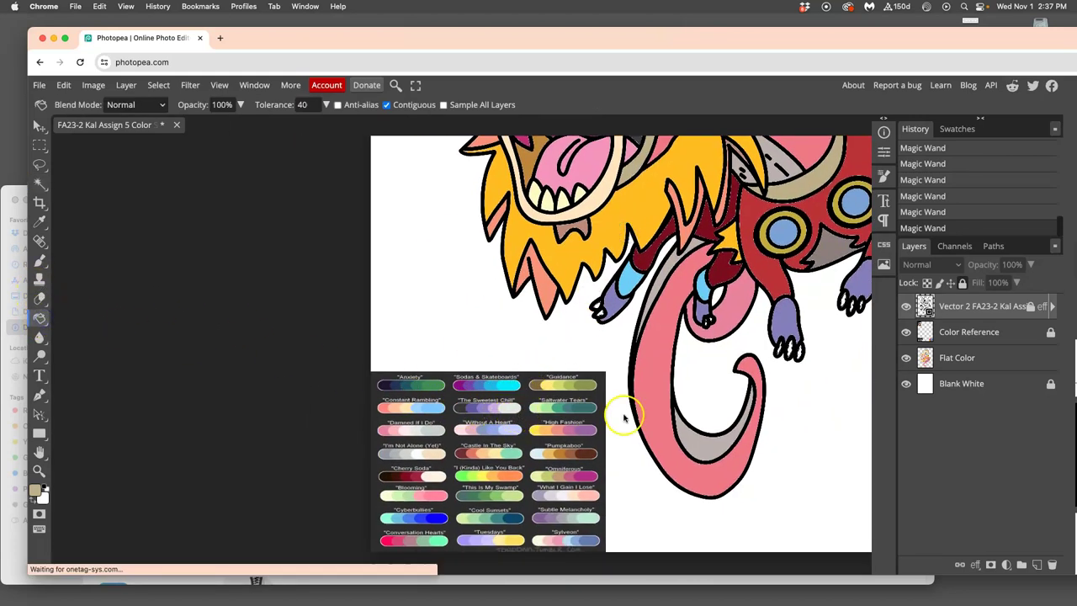
pyautogui.keyDown('alt'); pyautogui.click(538, 454); pyautogui.keyUp('alt')
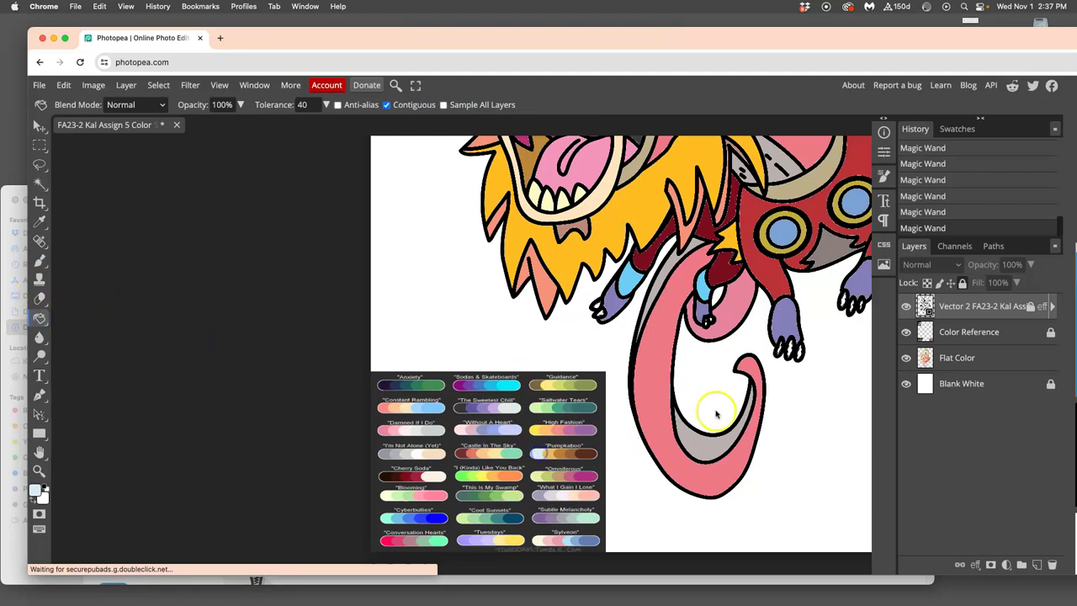
pyautogui.click(934, 356)
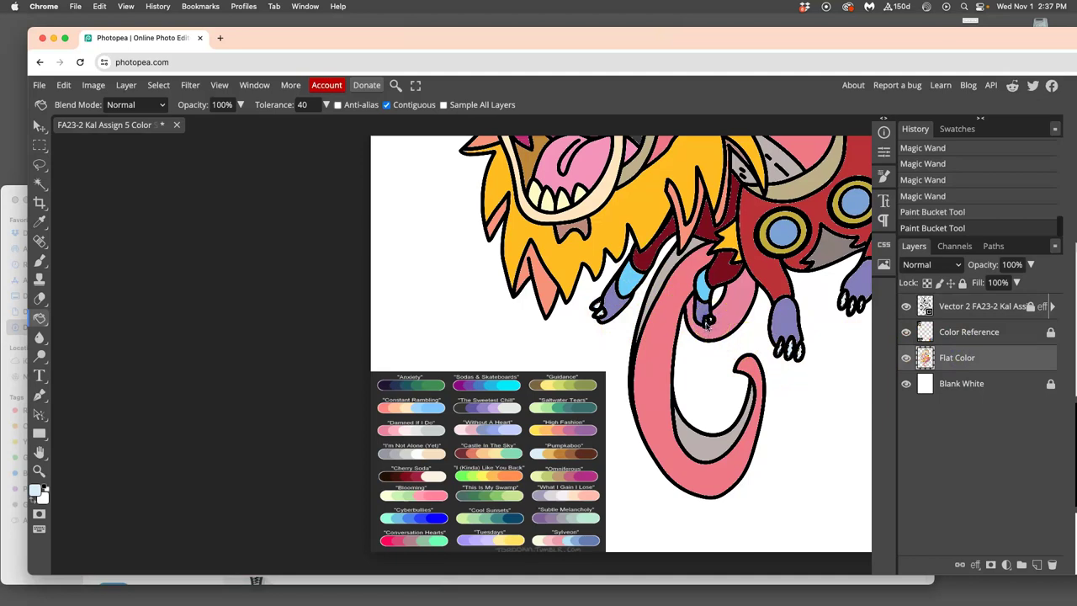
pyautogui.scroll(6, 706, 337)
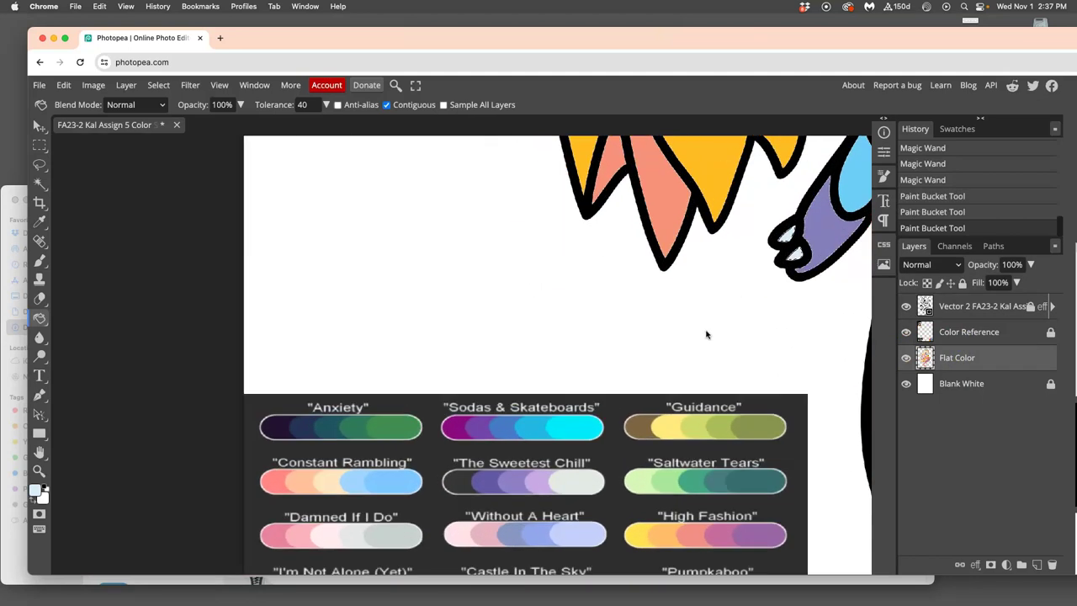
pyautogui.hscroll(10, 380, 385)
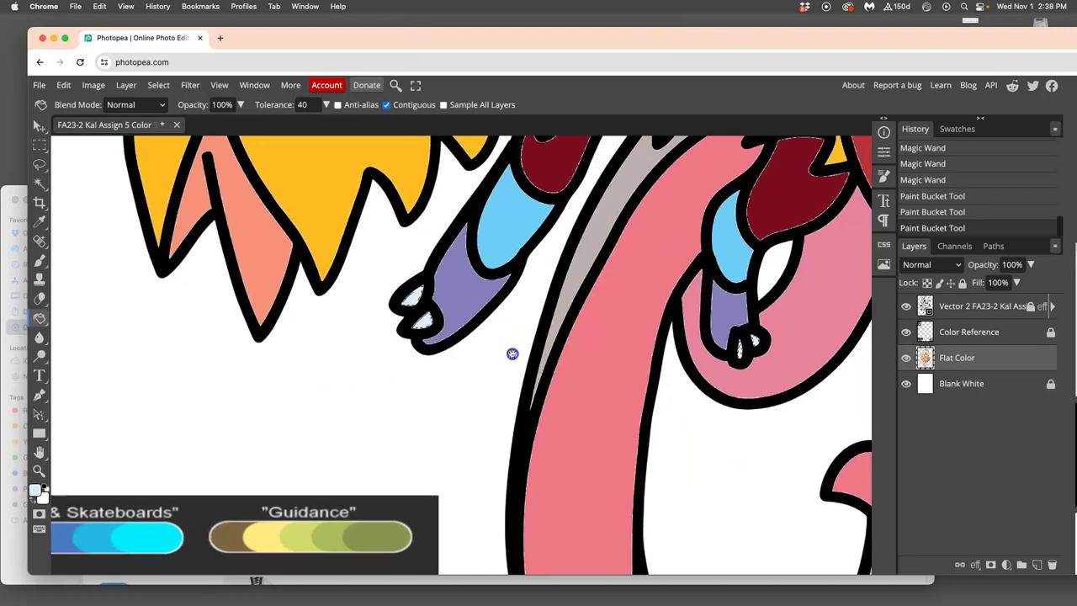
pyautogui.scroll(15, 523, 294)
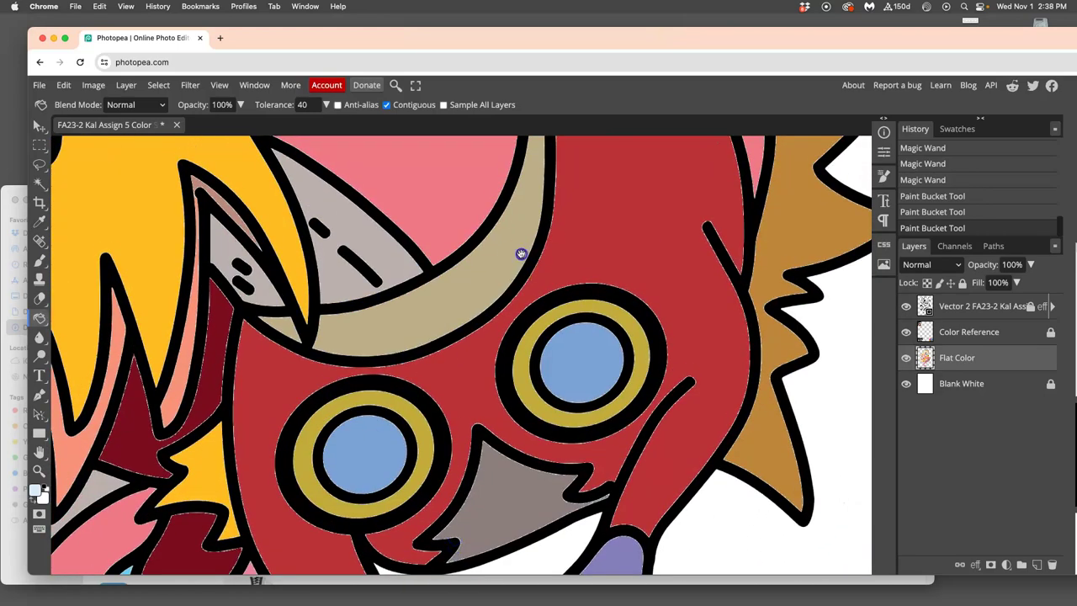
pyautogui.scroll(5, 523, 347)
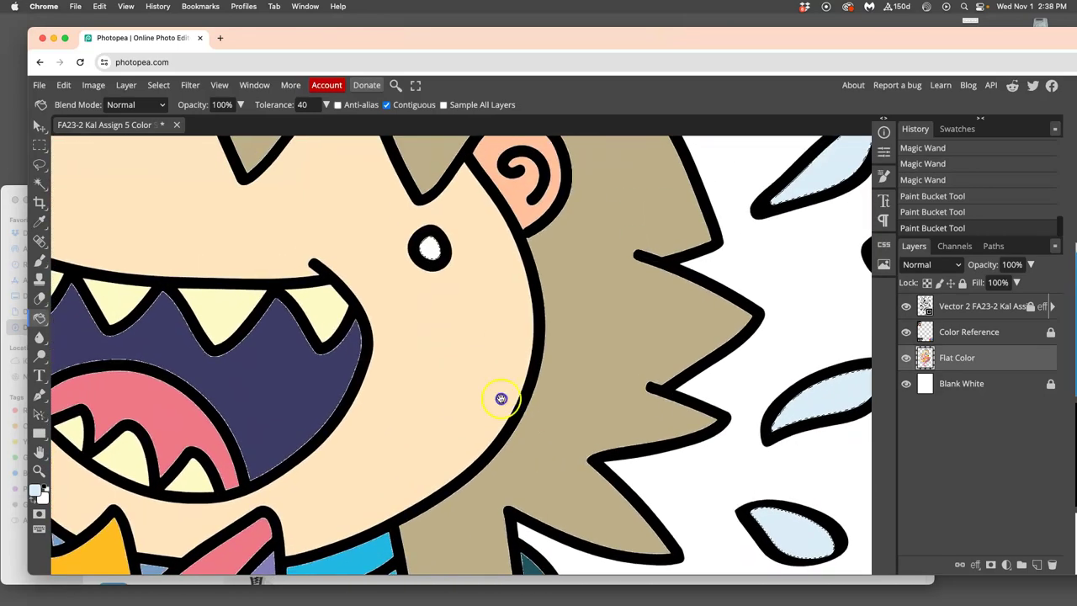
pyautogui.click(407, 386)
# - Fill both of the monster's white eye highlights light blue
pyautogui.hscroll(-5, 407, 396)
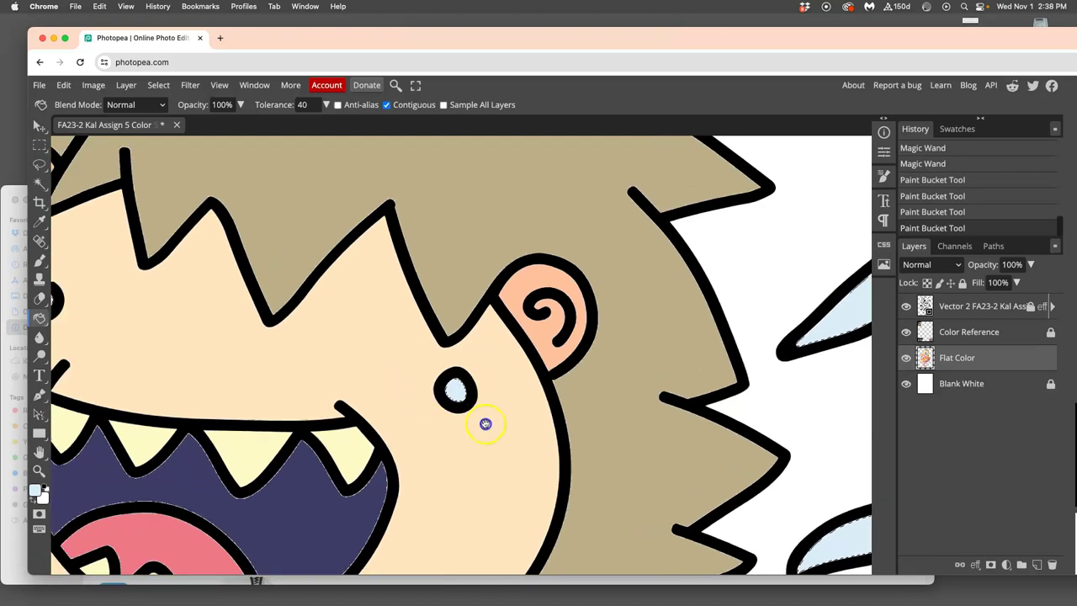
pyautogui.hscroll(-5, 392, 339)
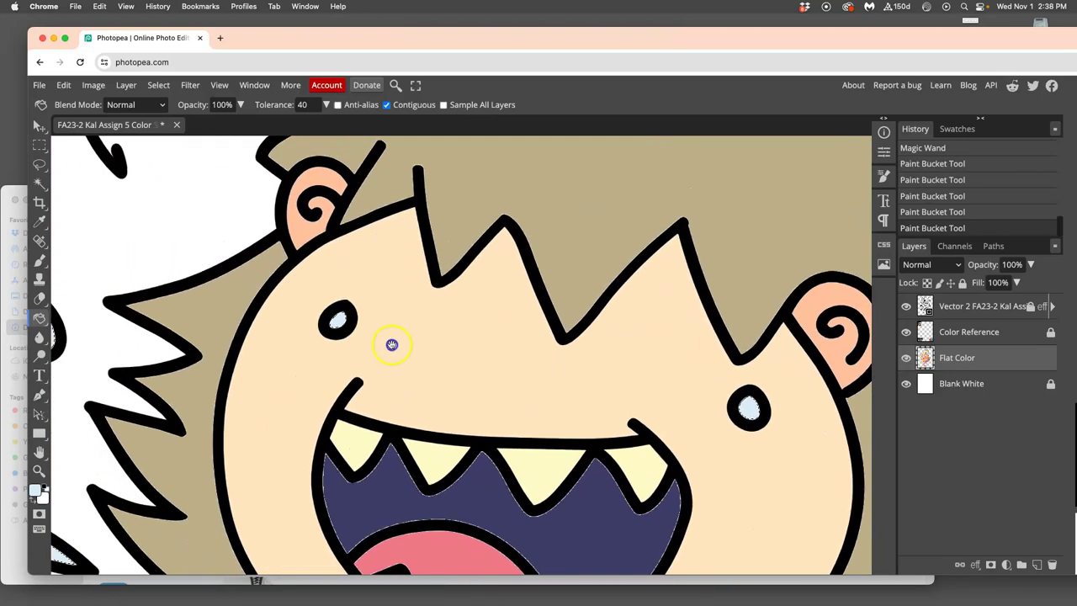
pyautogui.scroll(-10, 445, 373)
pyautogui.scroll(-5, 457, 209)
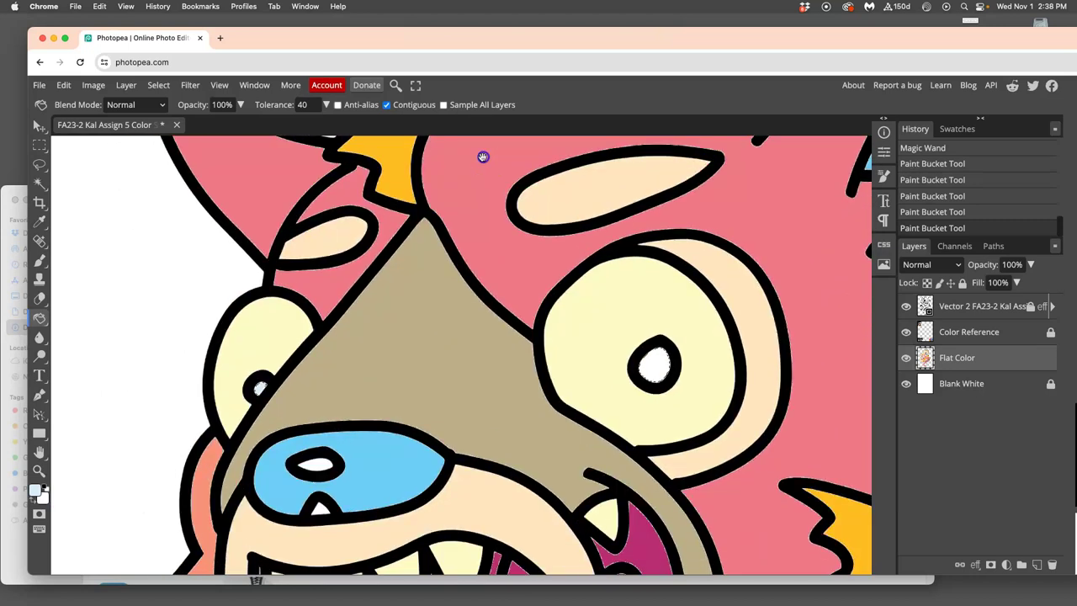
pyautogui.click(653, 364)
pyautogui.click(259, 389)
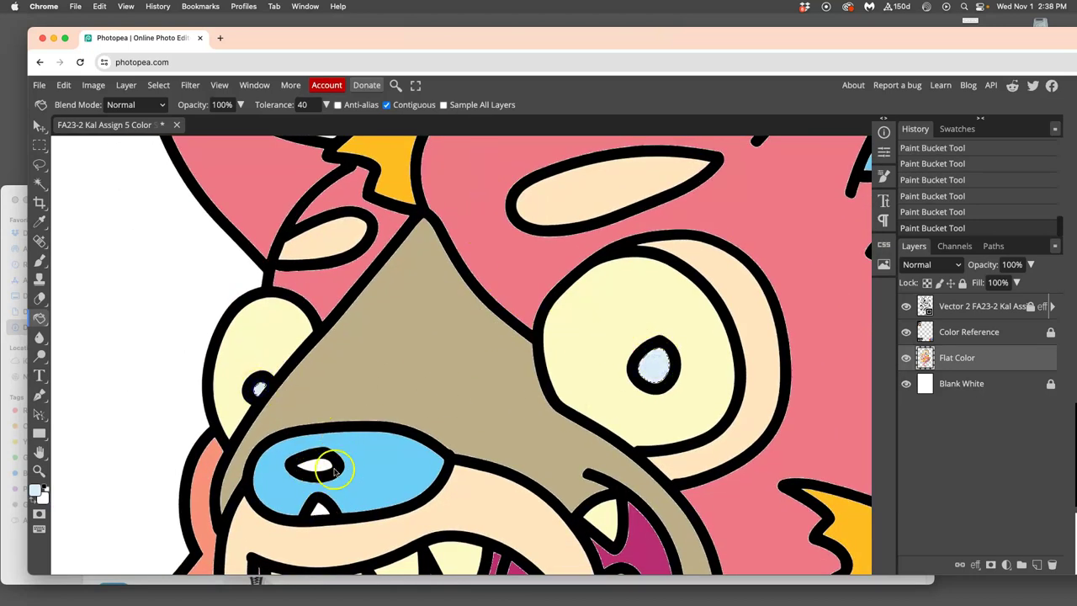
pyautogui.click(39, 166)
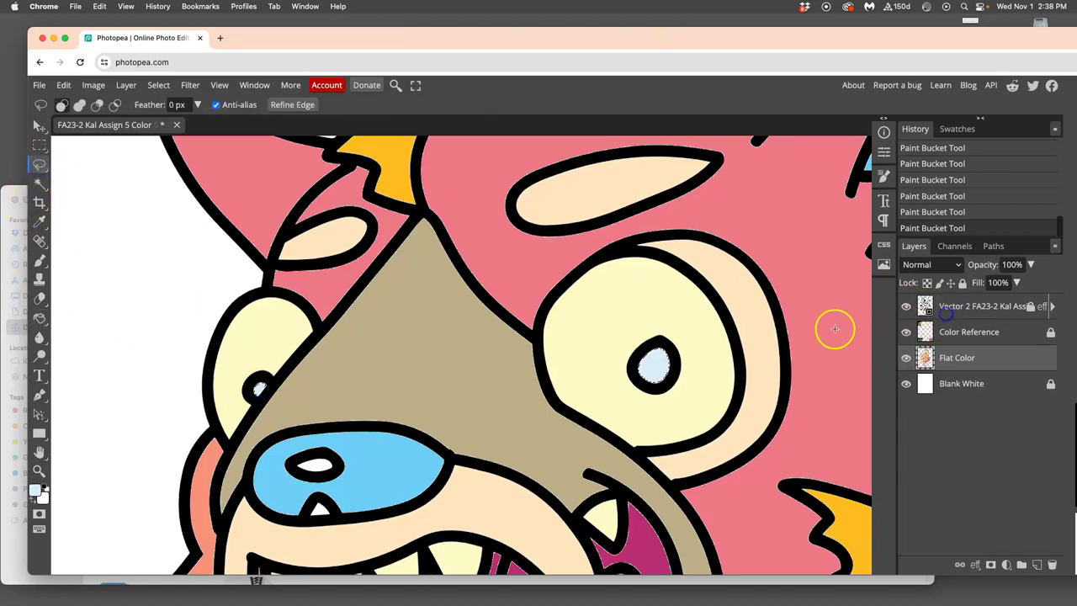
# - Select the white nostril on Vector 2, then fill it and the small tooth light blue on Flat Color
pyautogui.click(39, 185)
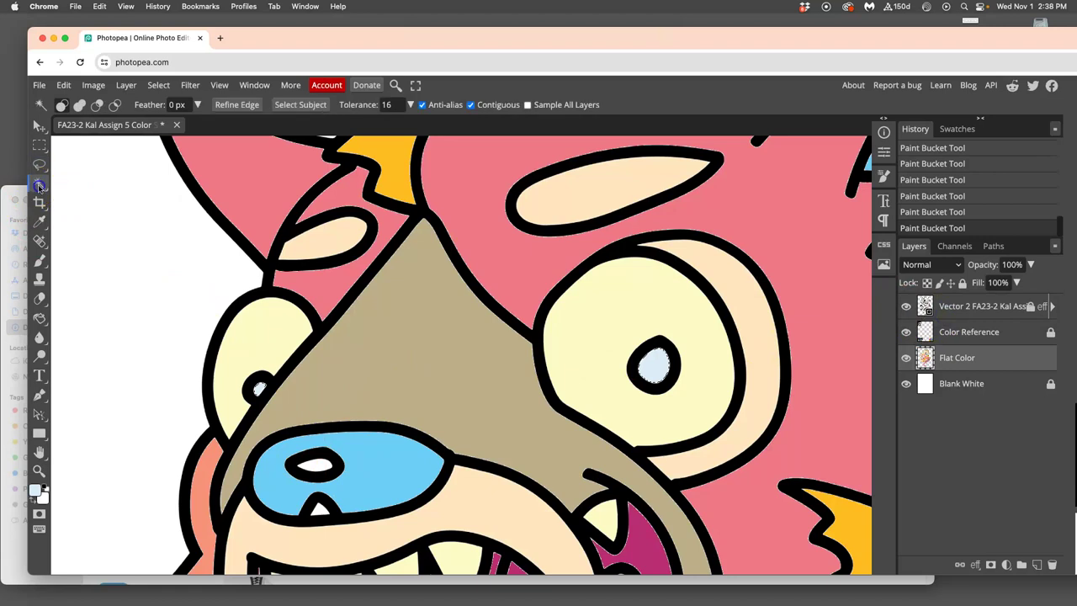
pyautogui.click(952, 310)
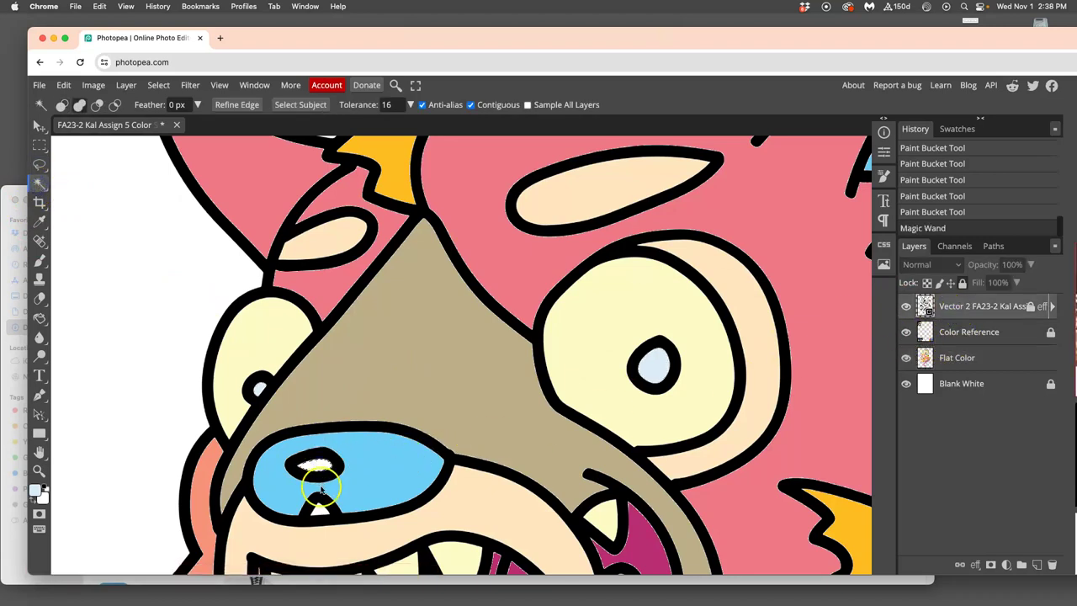
pyautogui.click(108, 271)
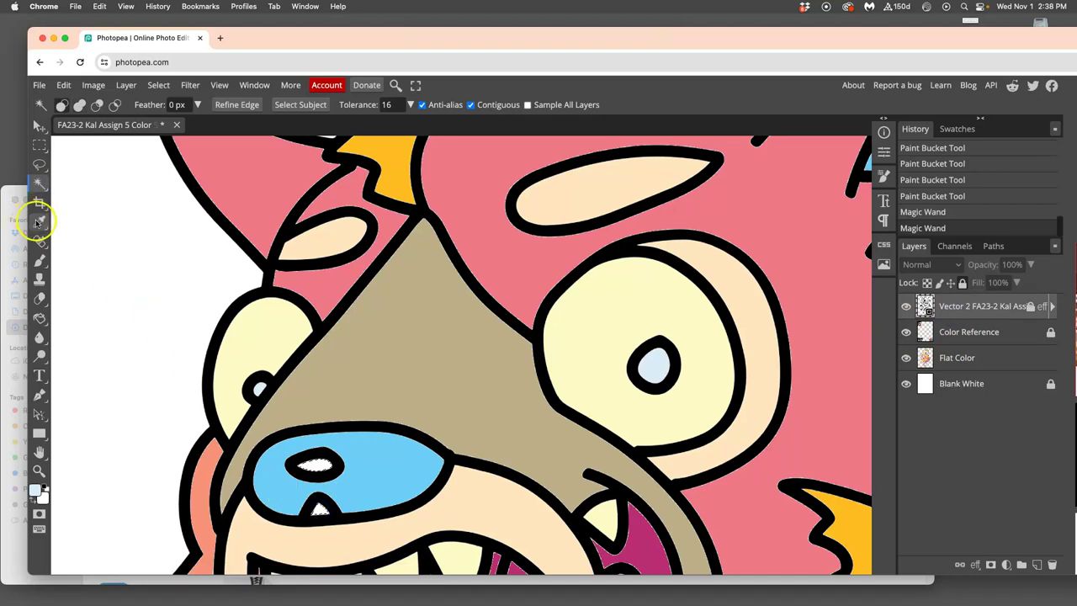
pyautogui.click(39, 320)
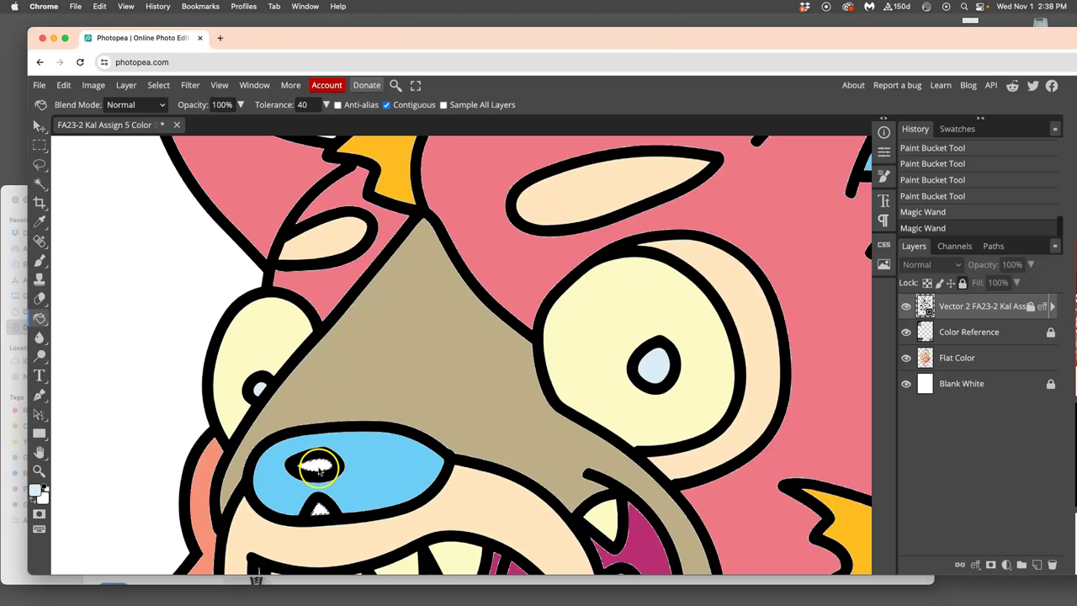
pyautogui.click(961, 356)
pyautogui.click(331, 431)
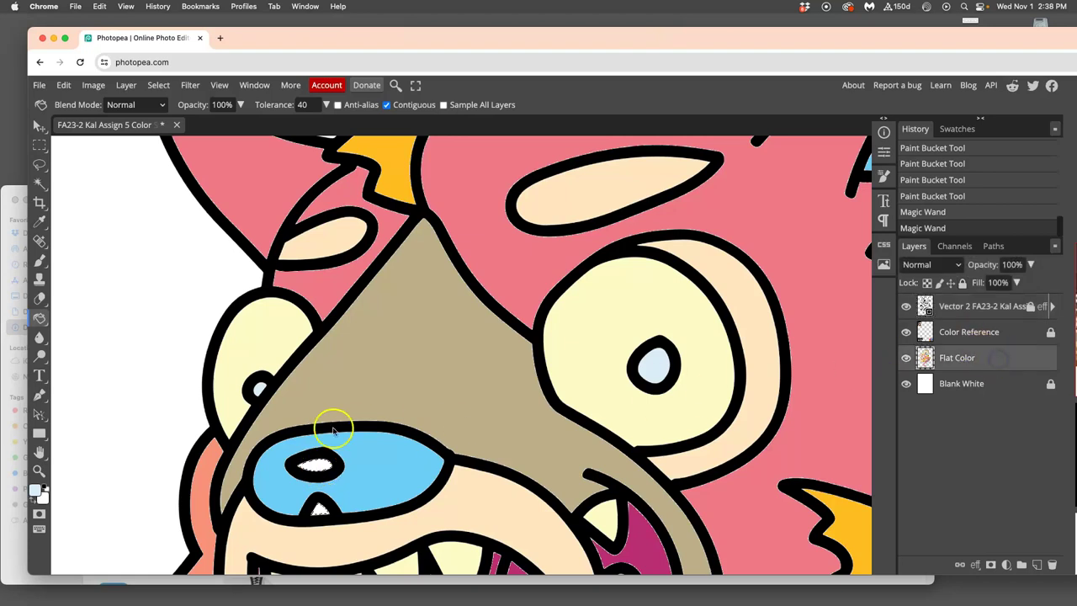
pyautogui.click(320, 467)
pyautogui.click(323, 506)
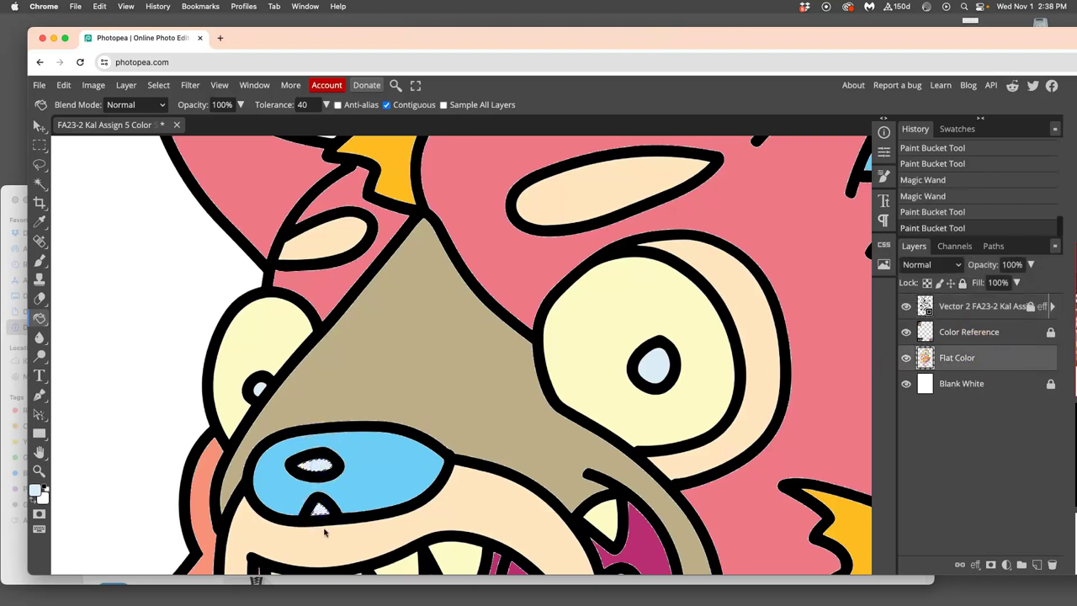
# - Zoom out, deselect and save the illustration with Cmd+S, then bring the Downloads folder forward
pyautogui.scroll(-8, 438, 500)
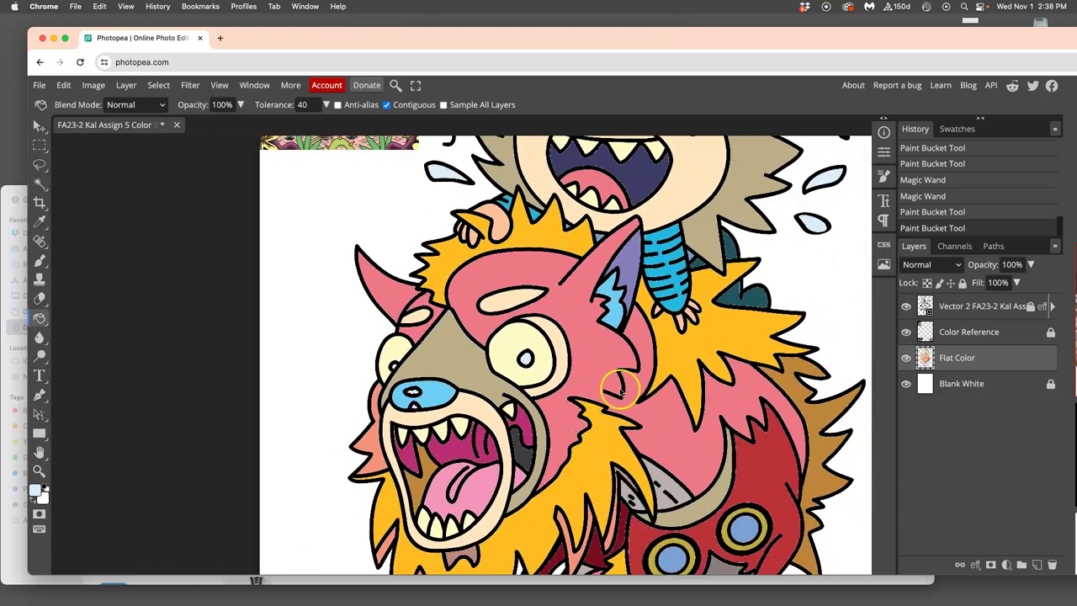
pyautogui.scroll(-2, 643, 362)
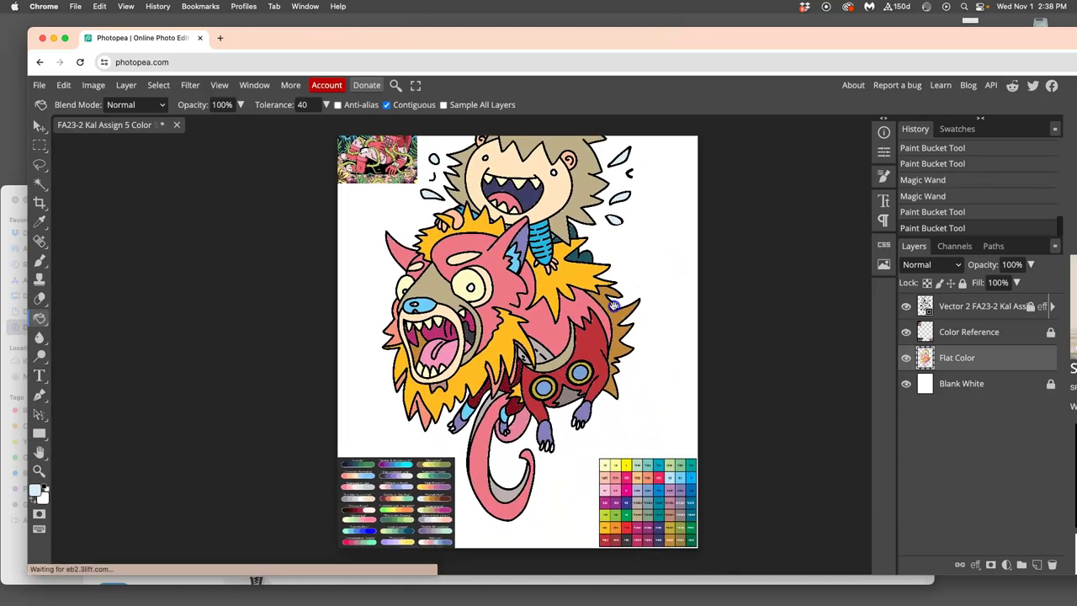
pyautogui.scroll(-2, 617, 313)
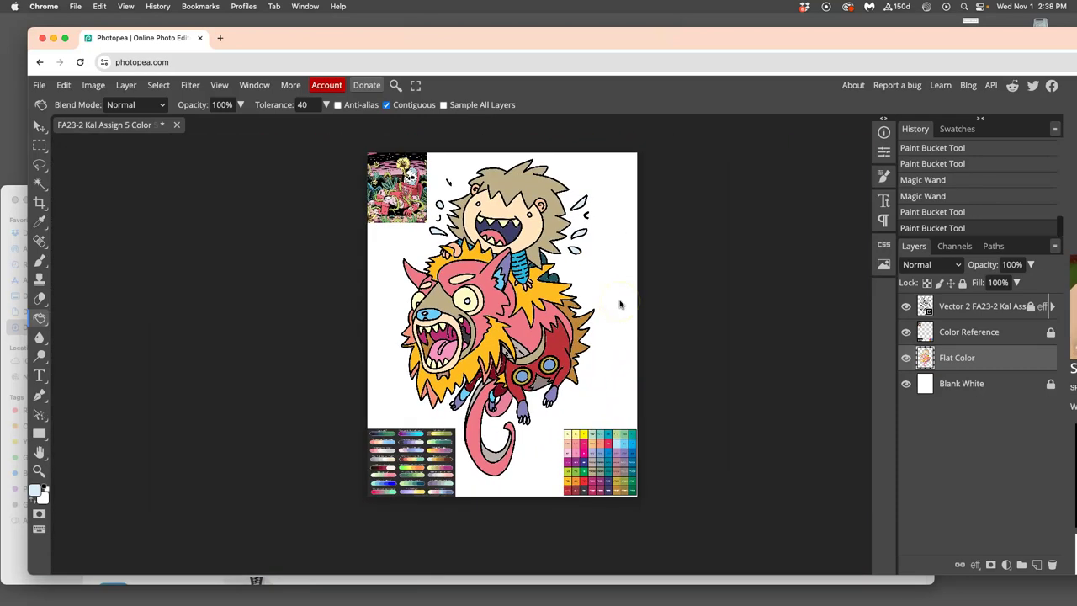
pyautogui.press('super+d')
pyautogui.press('super+s')
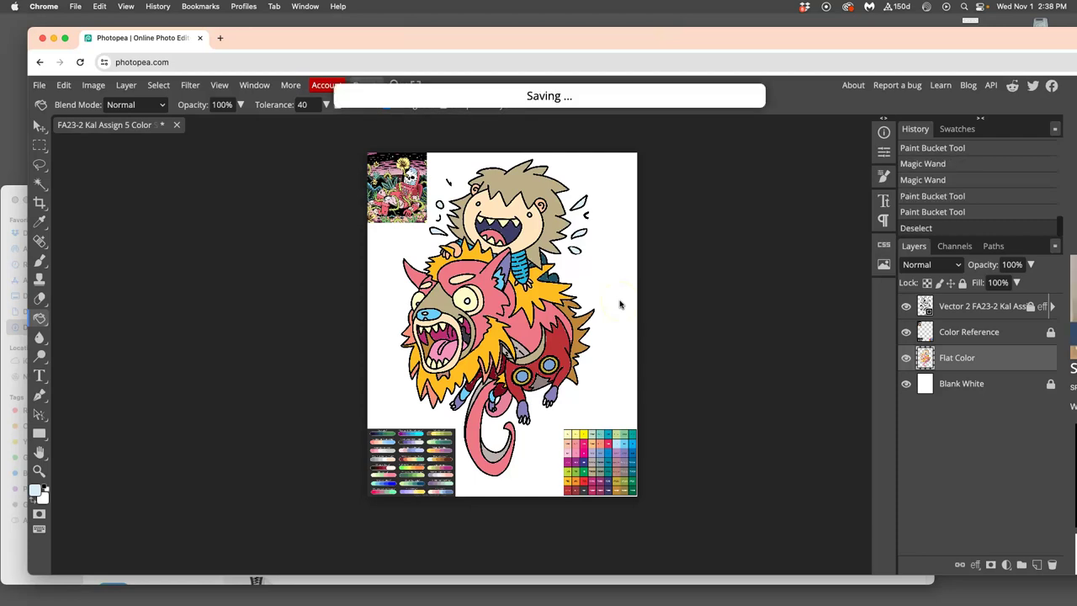
pyautogui.moveTo(872, 47); pyautogui.dragTo(899, 7)
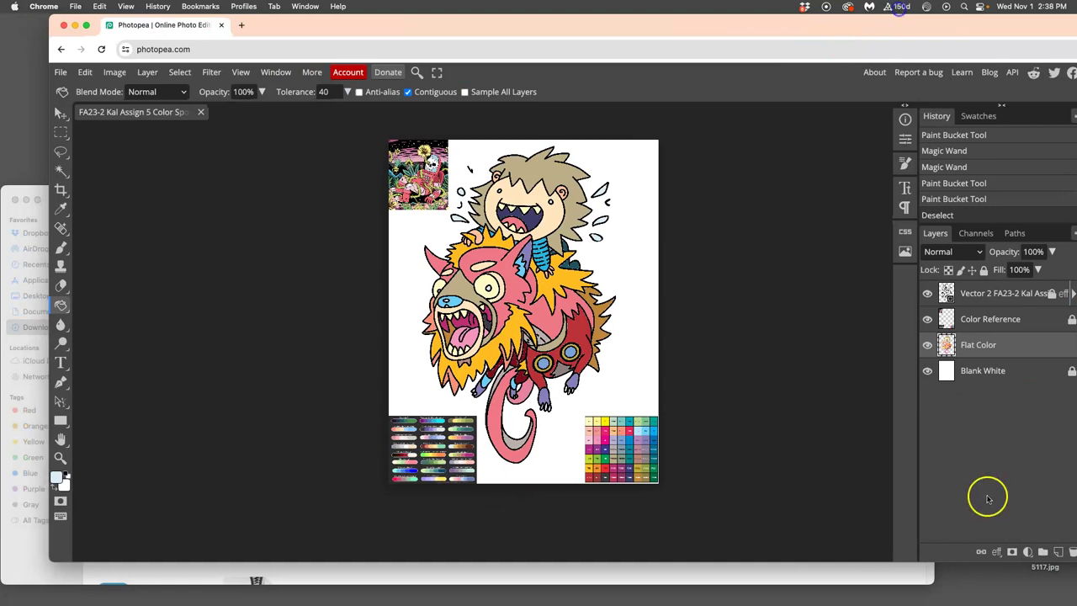
pyautogui.click(894, 569)
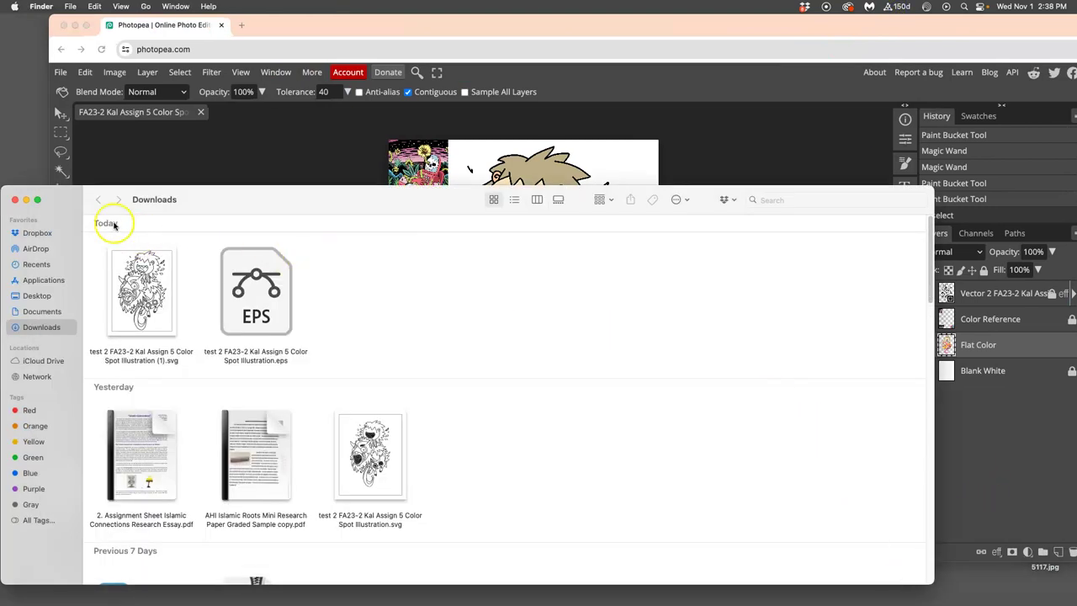
# - Tag the illustration's PSD in the Assign - 5 folder Green and return to Photopea
pyautogui.click(24, 199)
pyautogui.click(984, 187)
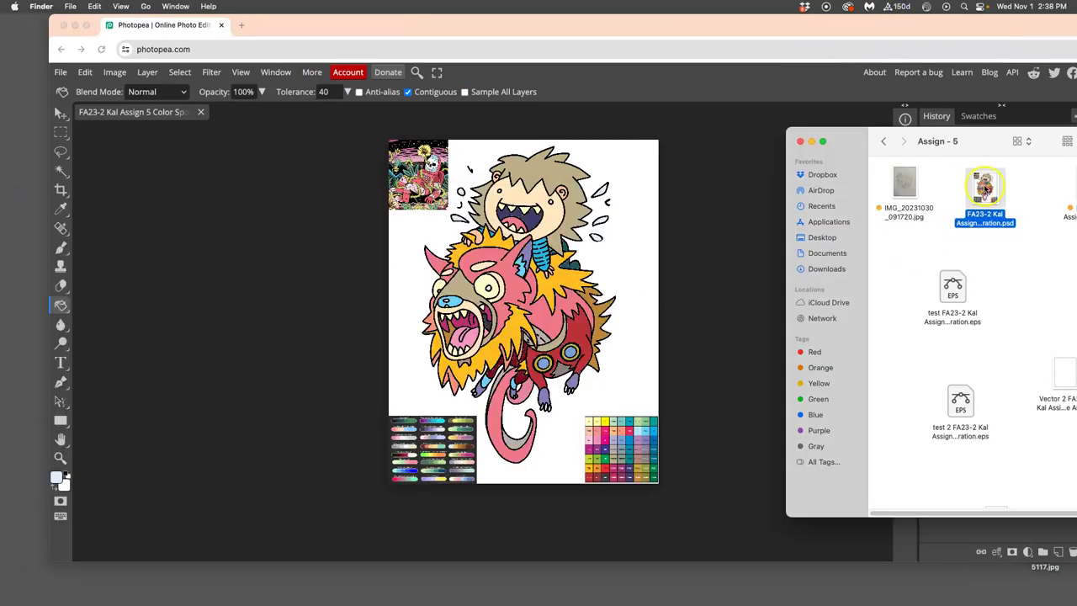
pyautogui.moveTo(984, 187); pyautogui.dragTo(908, 240)
pyautogui.rightClick(910, 240)
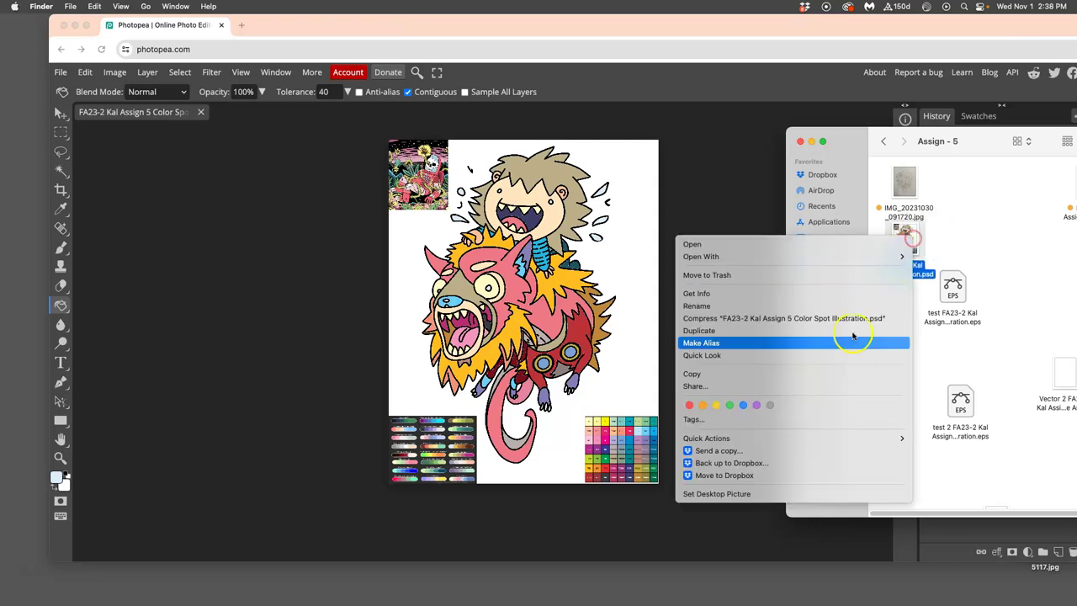
pyautogui.click(728, 406)
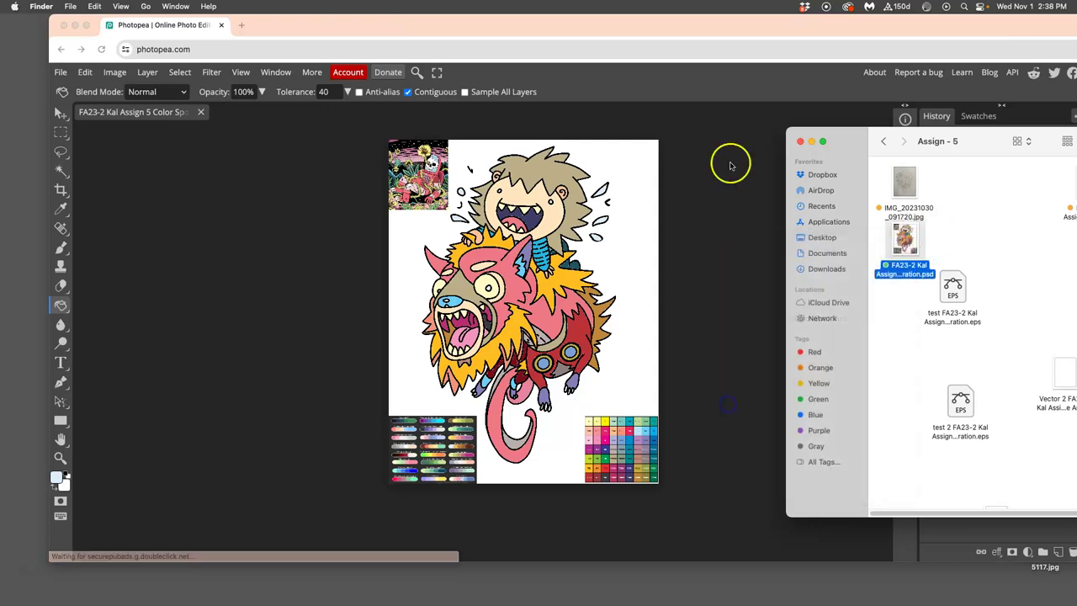
pyautogui.click(728, 25)
pyautogui.moveTo(728, 24)
pyautogui.mouseDown()
pyautogui.moveTo(689, 24)
pyautogui.moveTo(733, 31)
pyautogui.mouseUp()
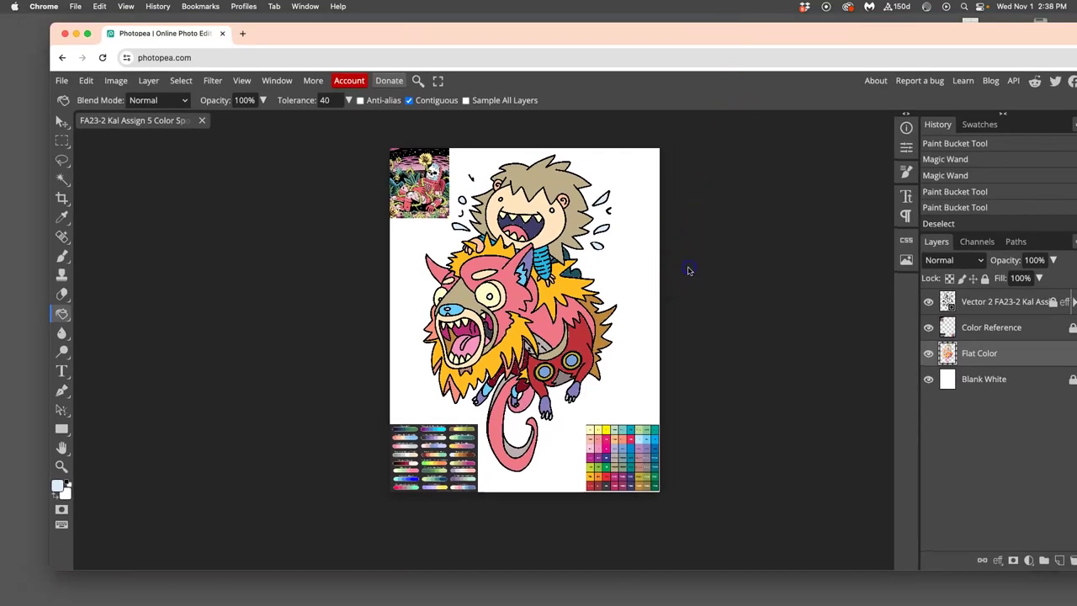
# - Zoom in on the boy and monster to inspect the fills, then zoom out to the whole canvas
pyautogui.scroll(10, 686, 270)
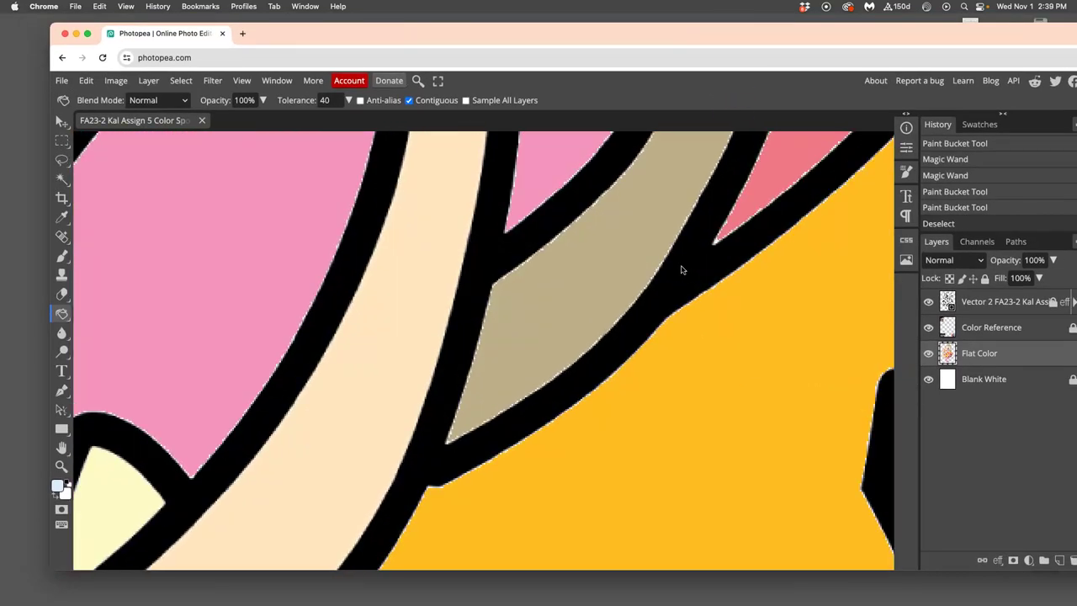
pyautogui.scroll(2, 549, 251)
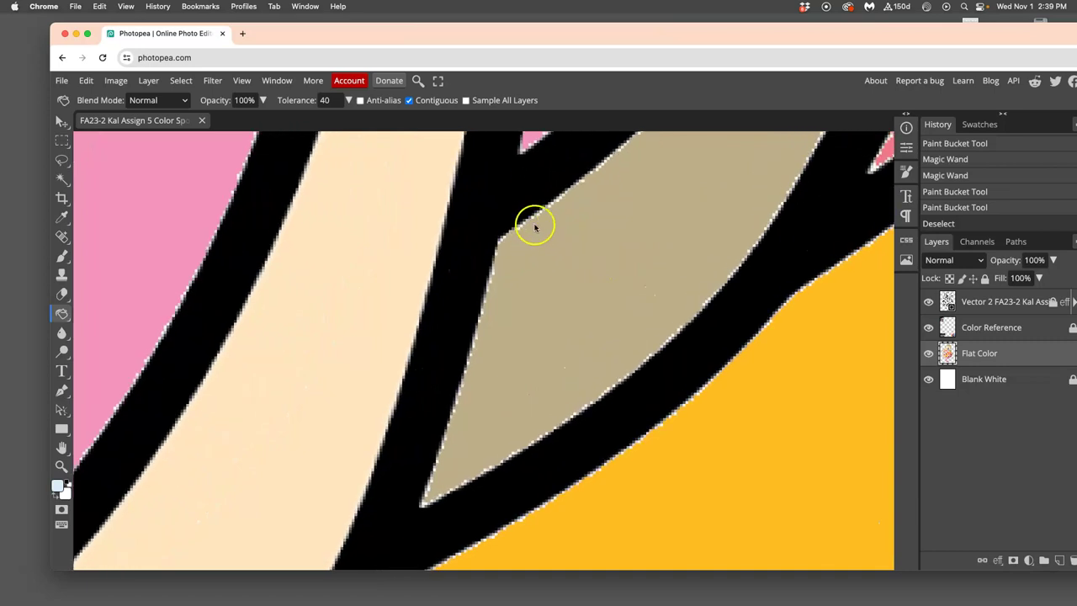
pyautogui.scroll(2, 530, 238)
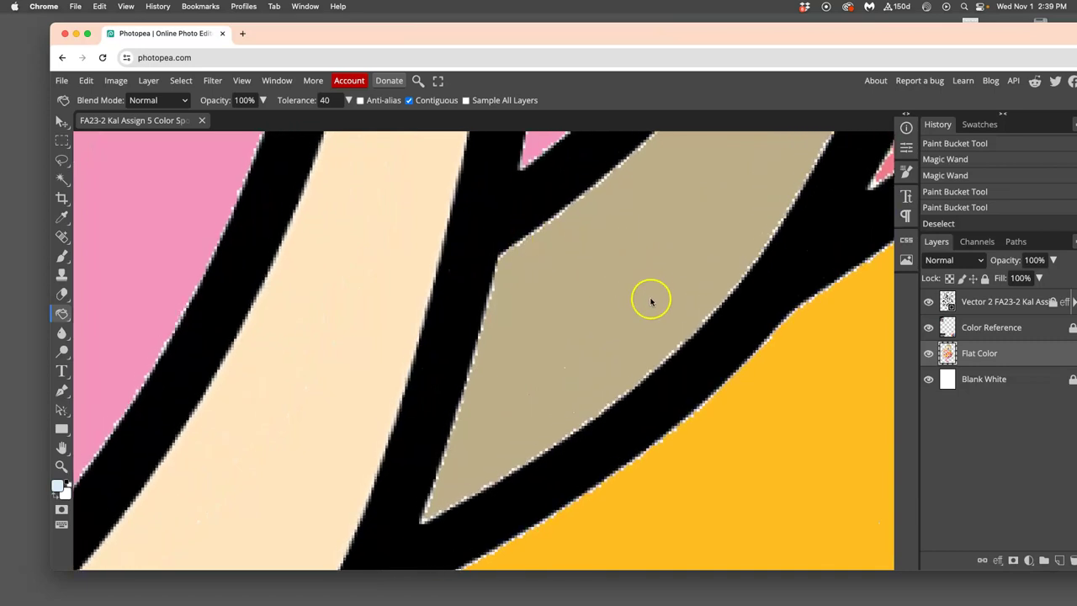
pyautogui.scroll(-8, 667, 321)
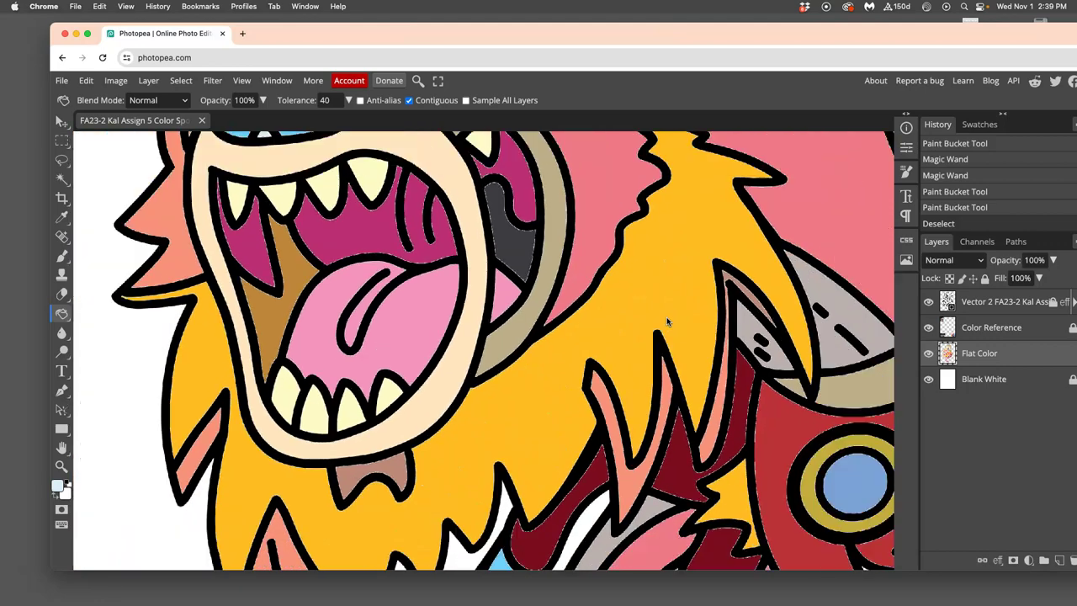
pyautogui.scroll(-10, 655, 367)
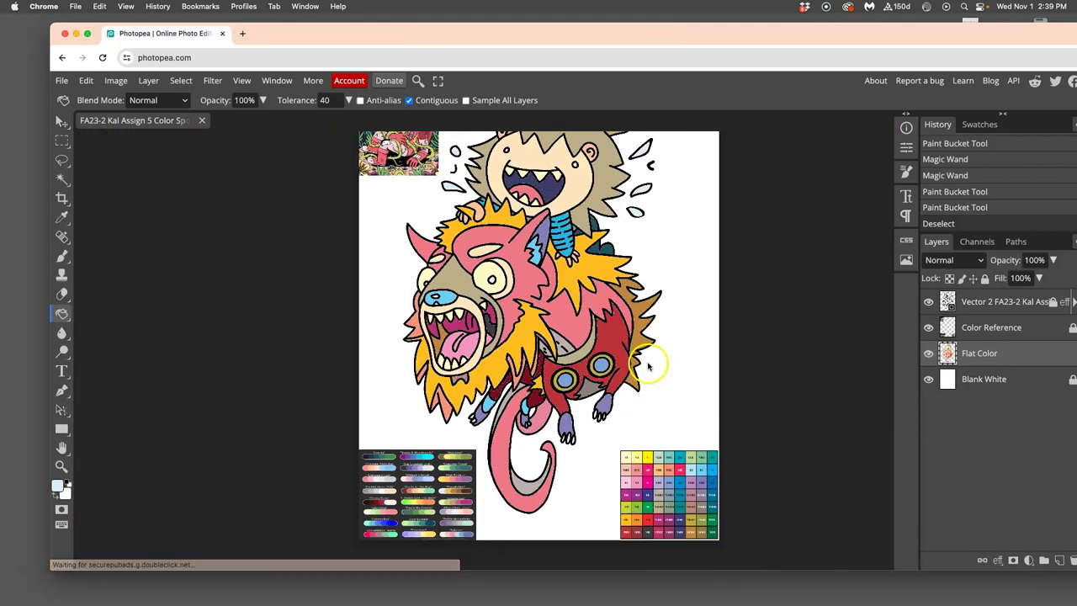
pyautogui.scroll(3, 651, 368)
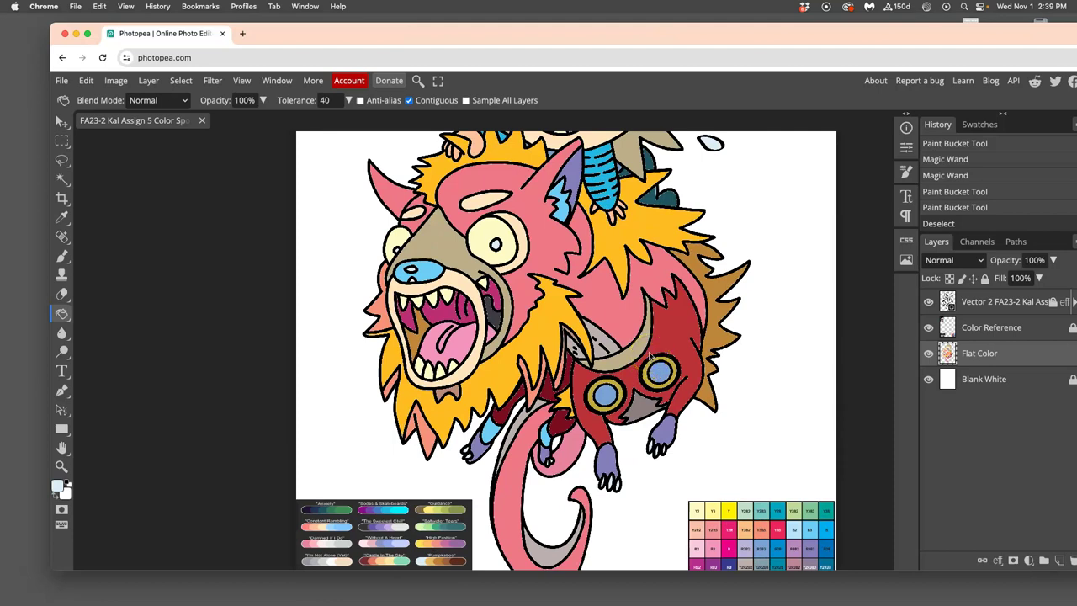
pyautogui.scroll(5, 652, 334)
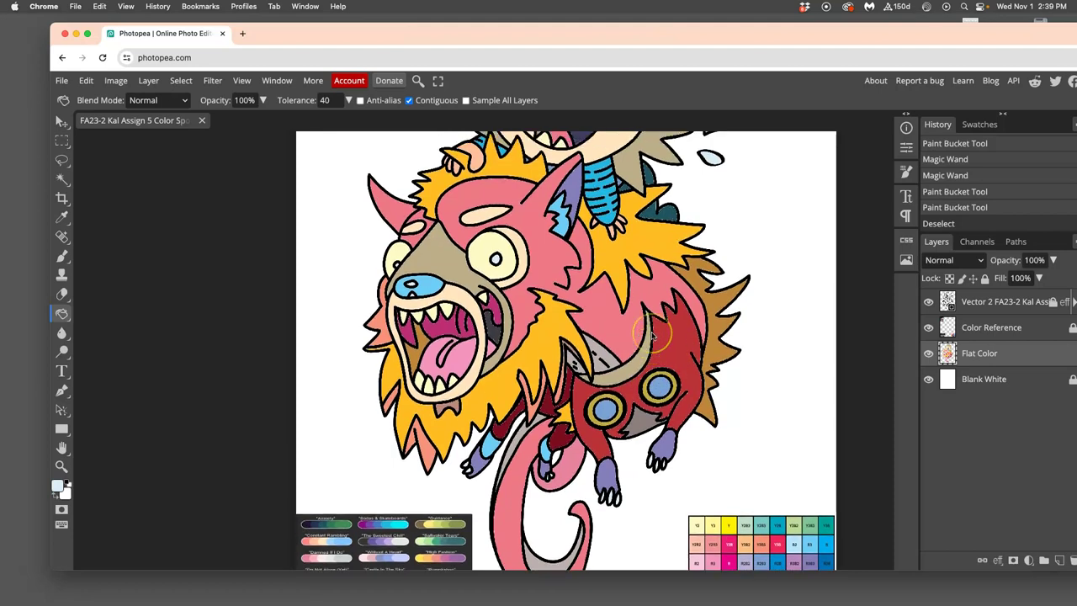
pyautogui.scroll(6, 646, 330)
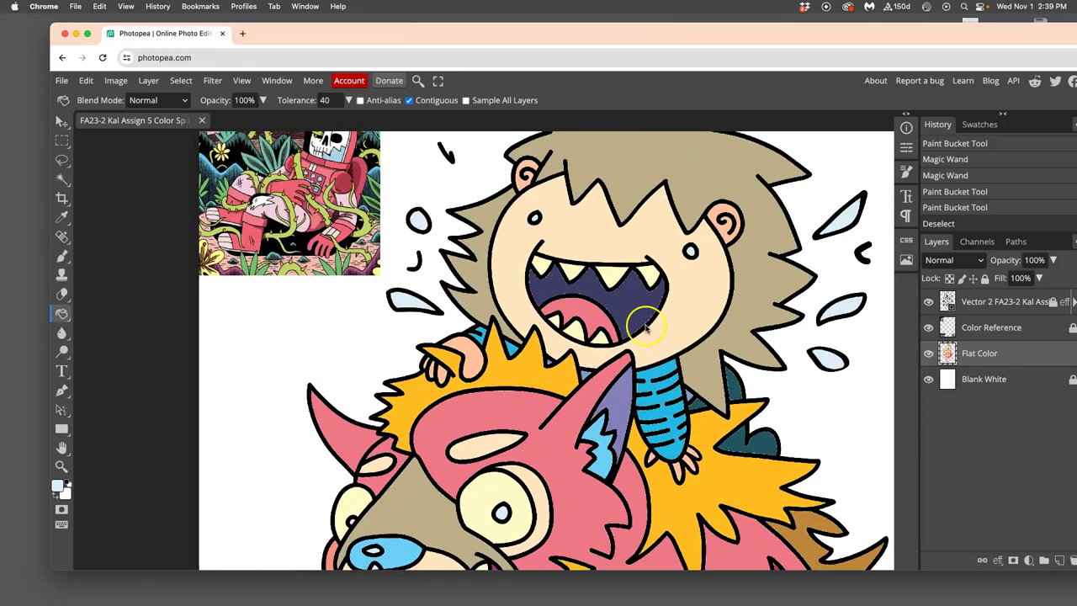
pyautogui.scroll(-8, 648, 327)
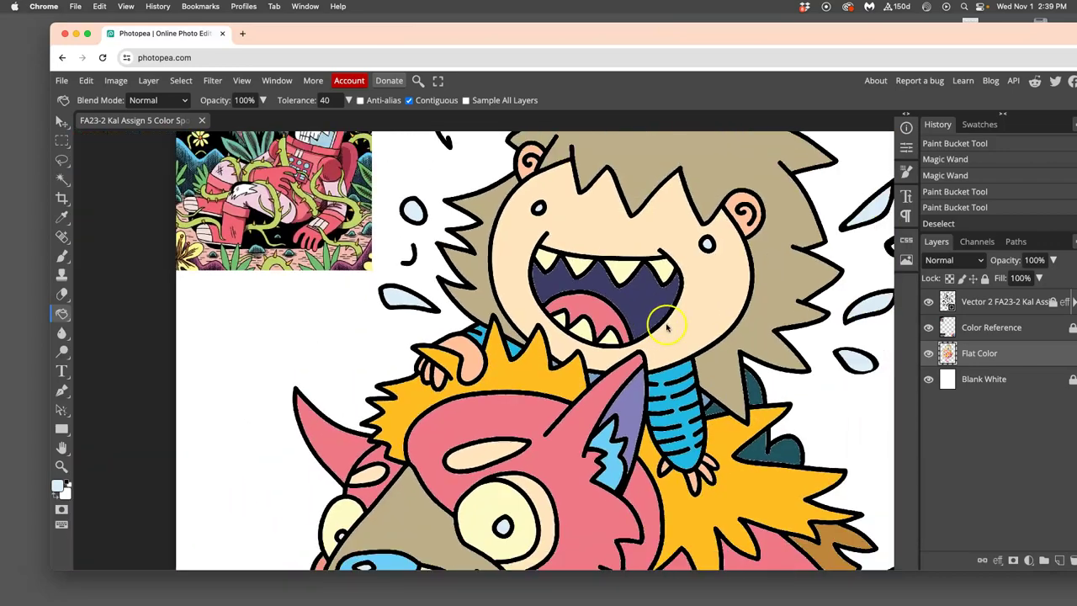
pyautogui.scroll(-1, 679, 329)
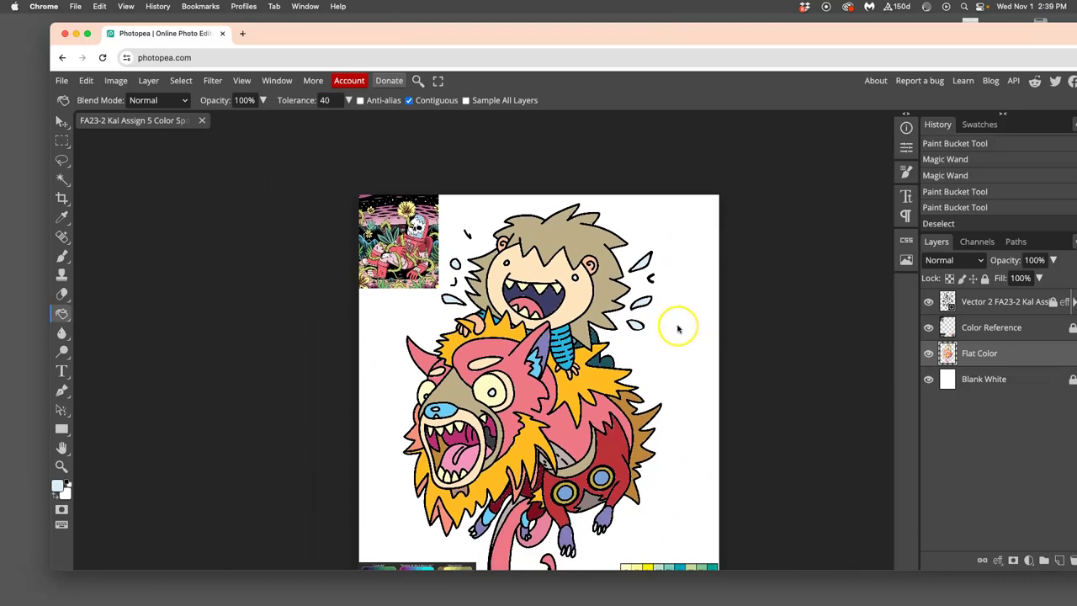
pyautogui.scroll(-2, 678, 329)
pyautogui.scroll(-1, 649, 328)
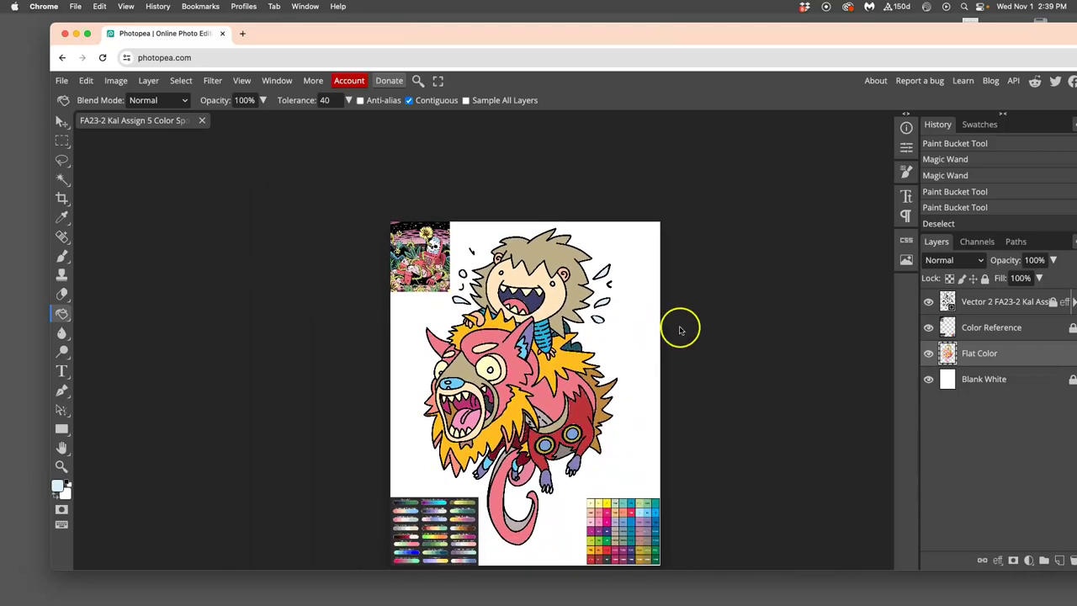
# - Hide Color Reference, duplicate Blank White, and fill the copy with Black via Edit > Fill
pyautogui.click(927, 328)
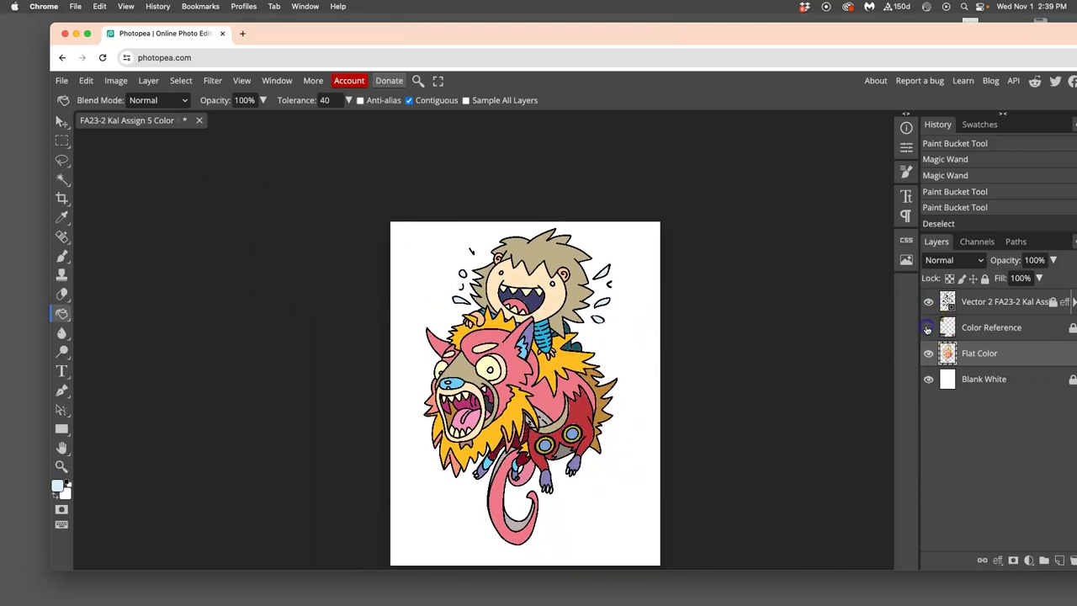
pyautogui.click(973, 379)
pyautogui.press('super+j')
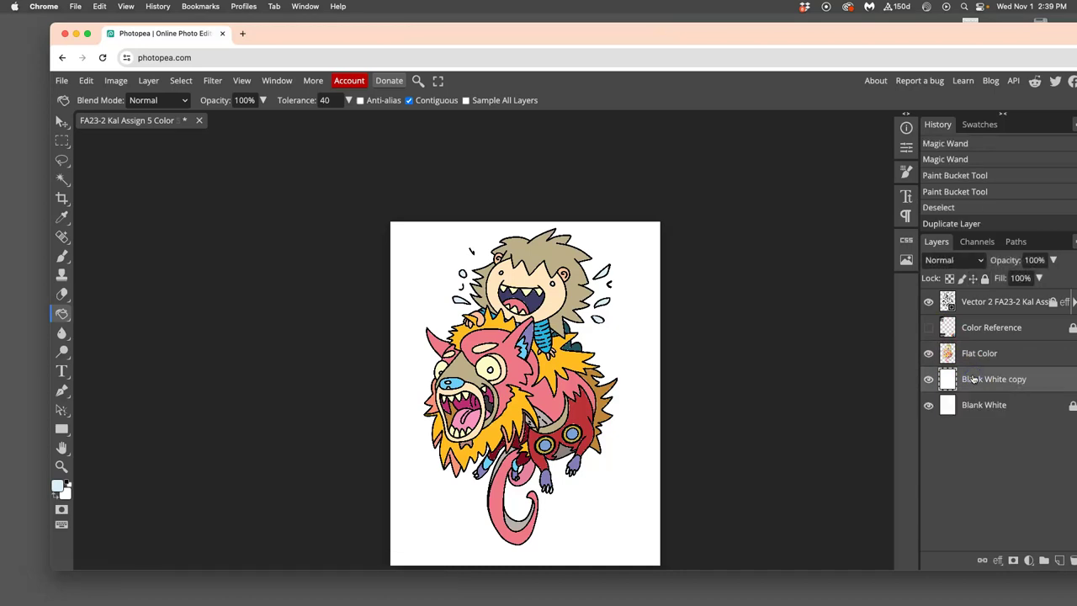
pyautogui.click(86, 79)
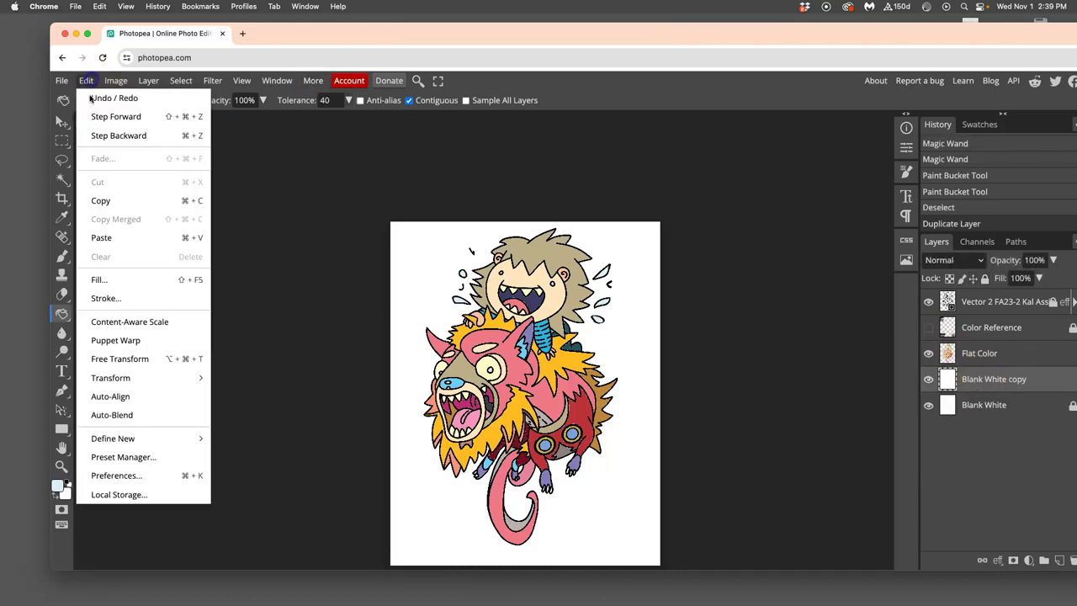
pyautogui.click(100, 278)
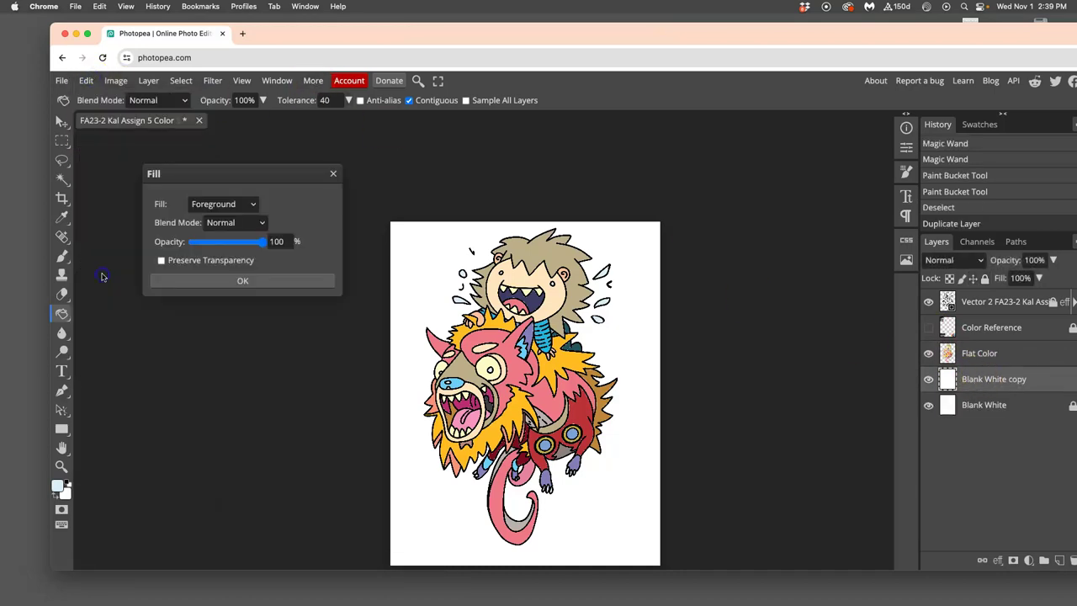
pyautogui.click(206, 205)
pyautogui.click(218, 253)
pyautogui.click(244, 280)
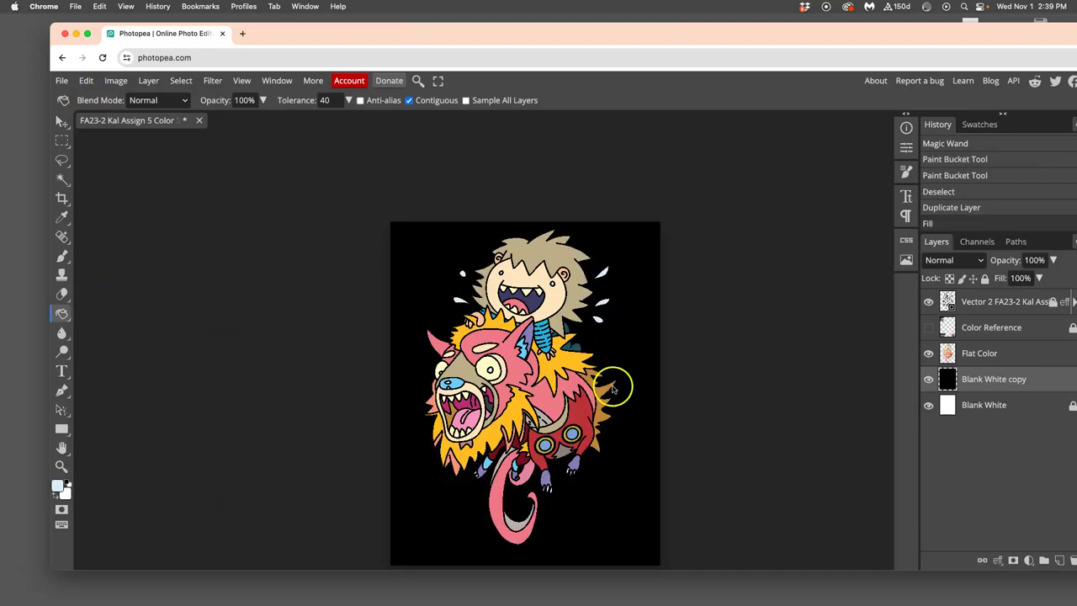
pyautogui.scroll(3, 613, 388)
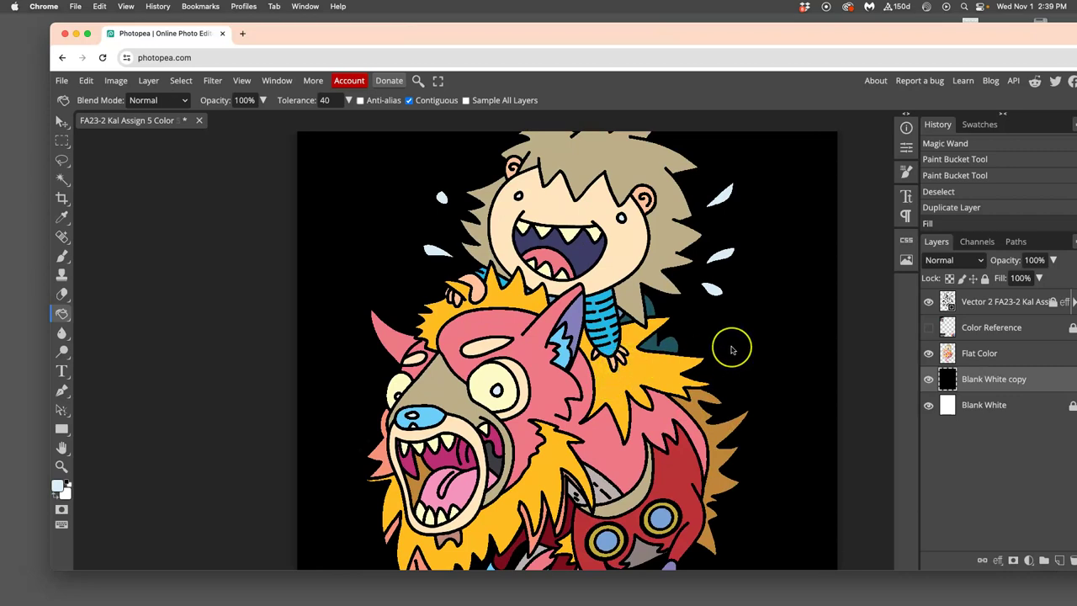
pyautogui.scroll(-3, 732, 346)
pyautogui.scroll(-5, 745, 338)
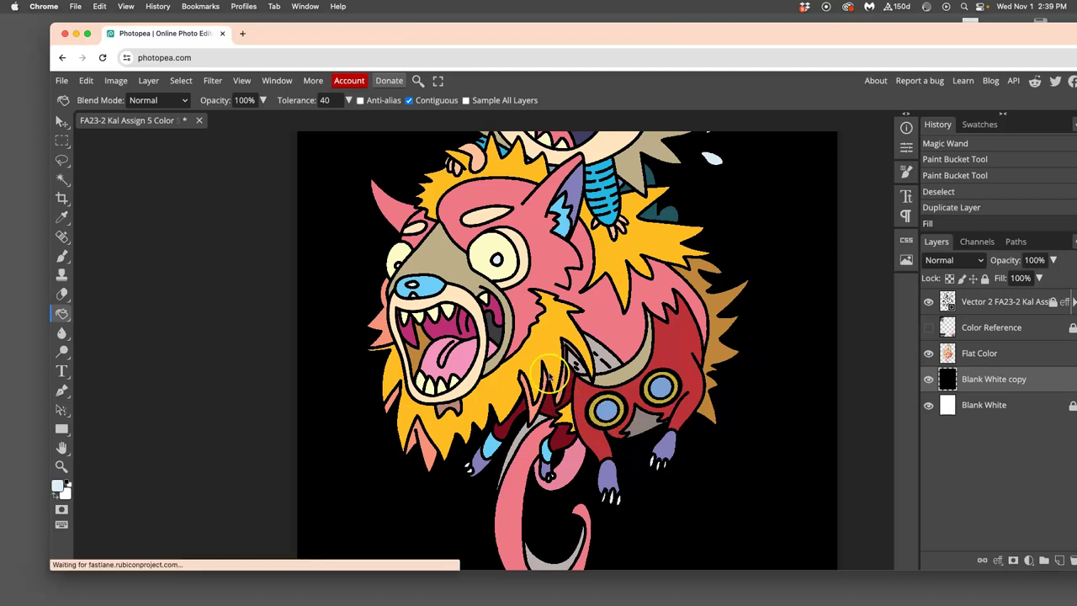
pyautogui.scroll(10, 534, 288)
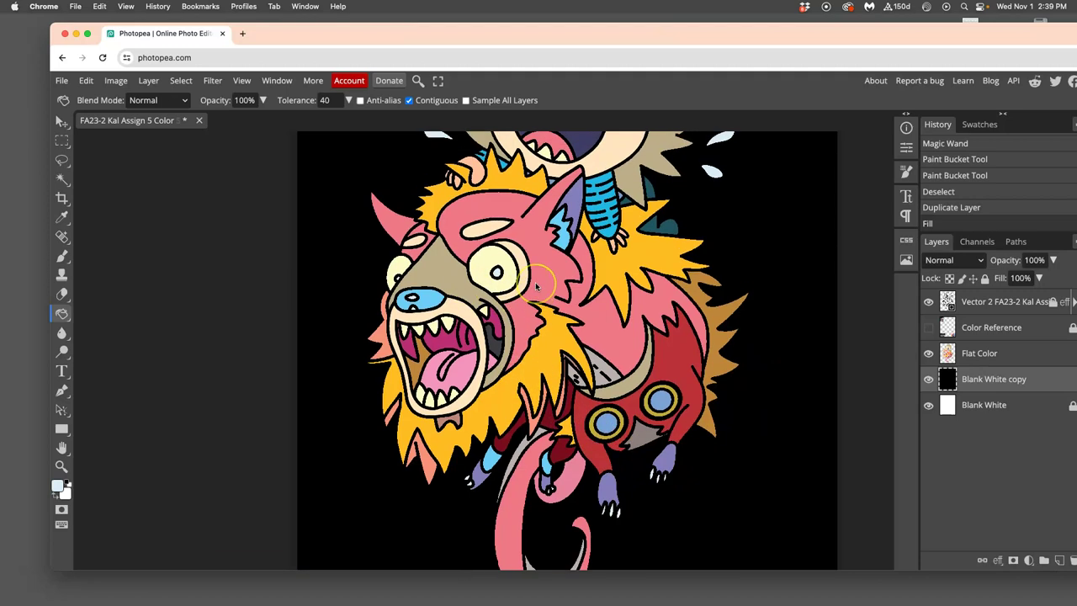
pyautogui.scroll(3, 543, 285)
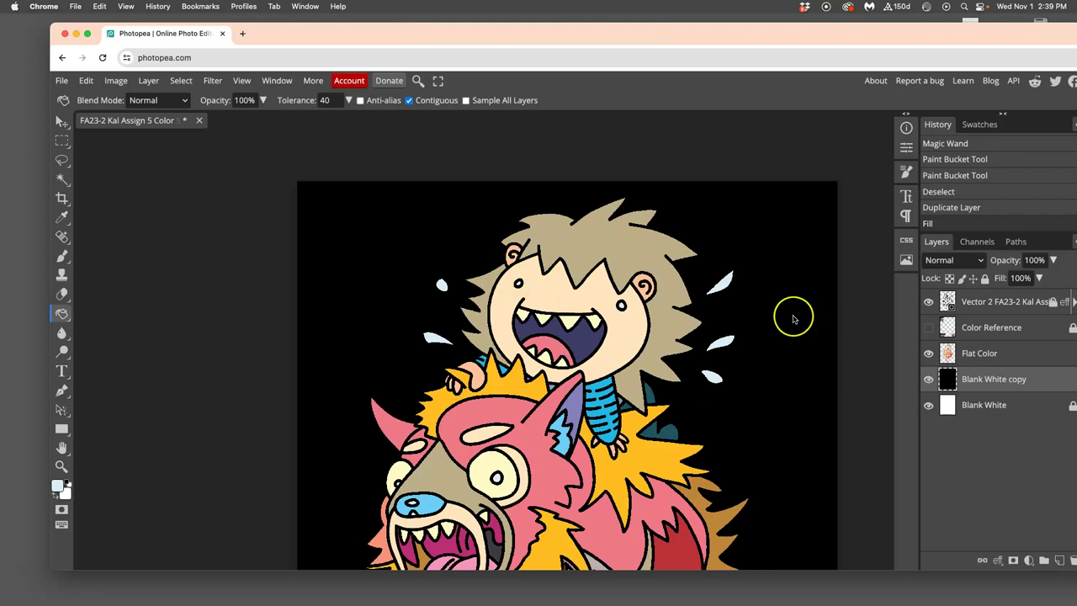
pyautogui.scroll(-20, 792, 318)
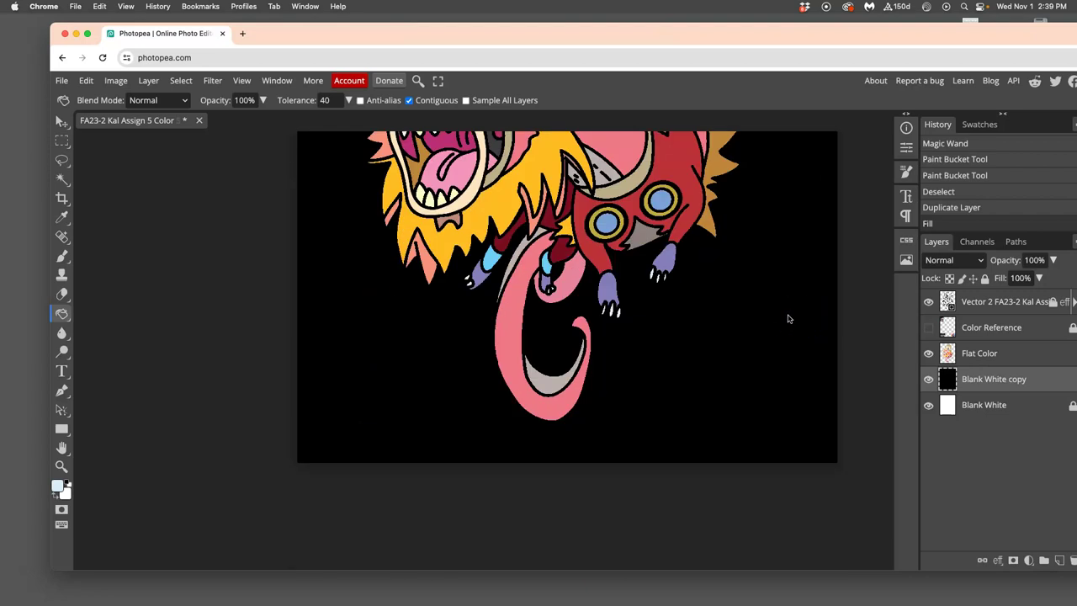
pyautogui.scroll(-5, 788, 318)
pyautogui.scroll(4, 634, 318)
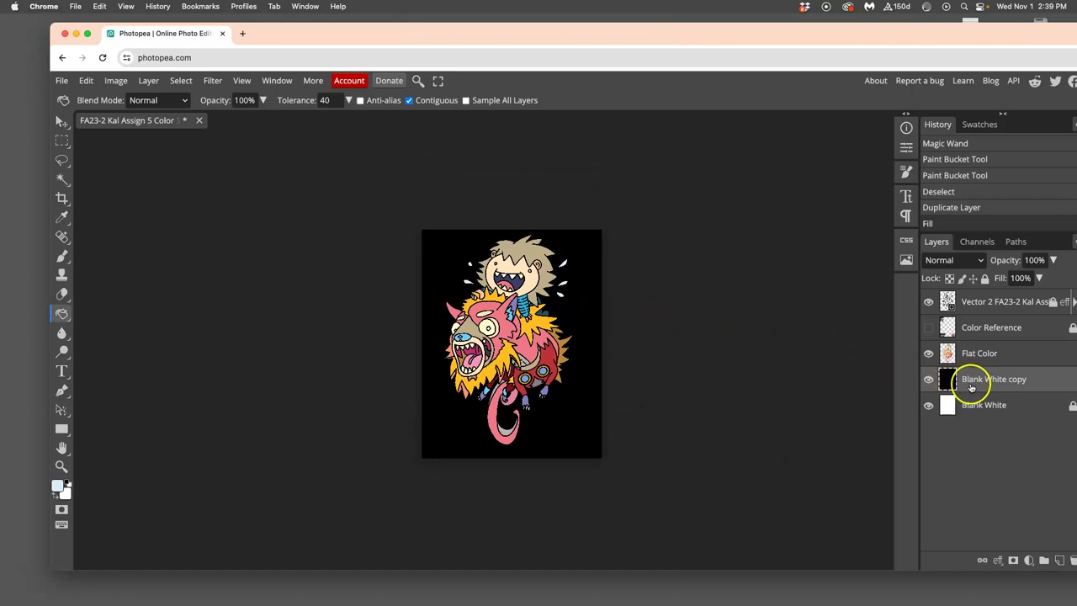
# - Duplicate the black background layer and fill the new copy with Gray via Edit > Fill
pyautogui.hotkey('ctrl', 'j')
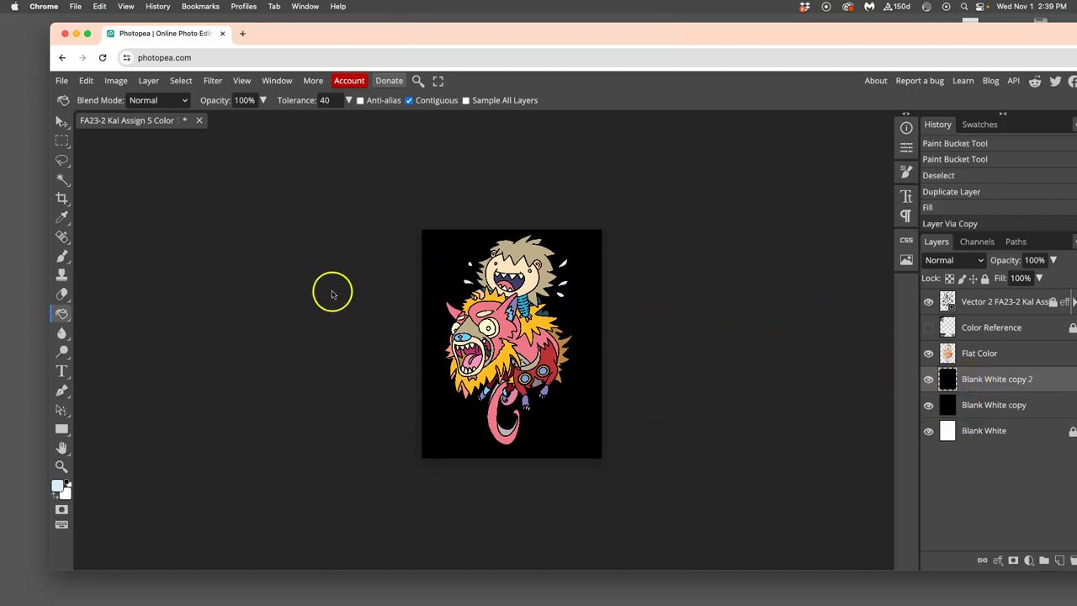
pyautogui.click(115, 82)
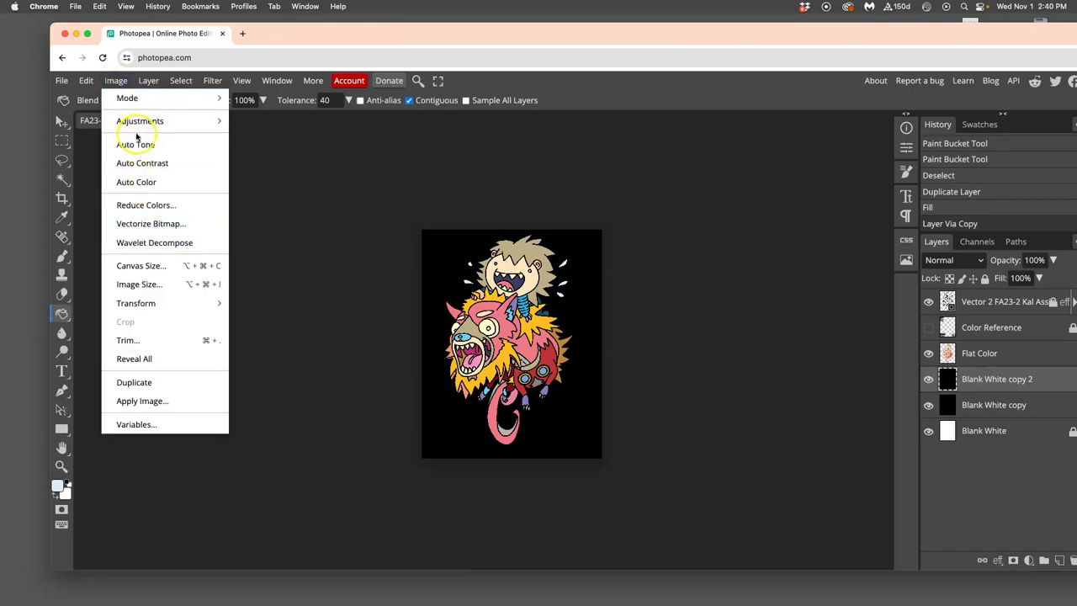
pyautogui.moveTo(136, 130)
pyautogui.moveTo(86, 80)
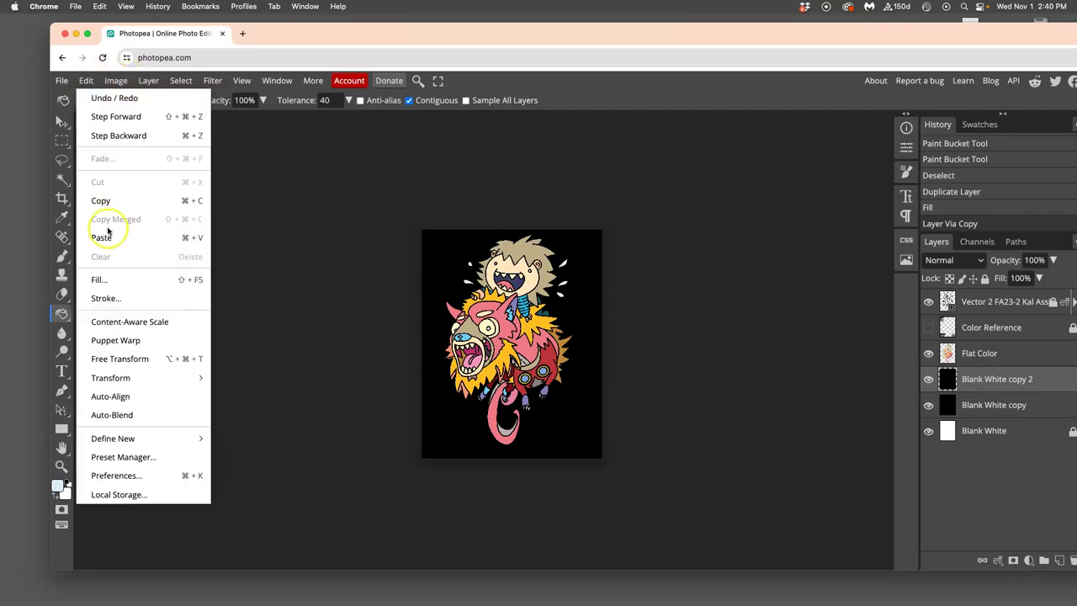
pyautogui.click(119, 278)
pyautogui.click(227, 204)
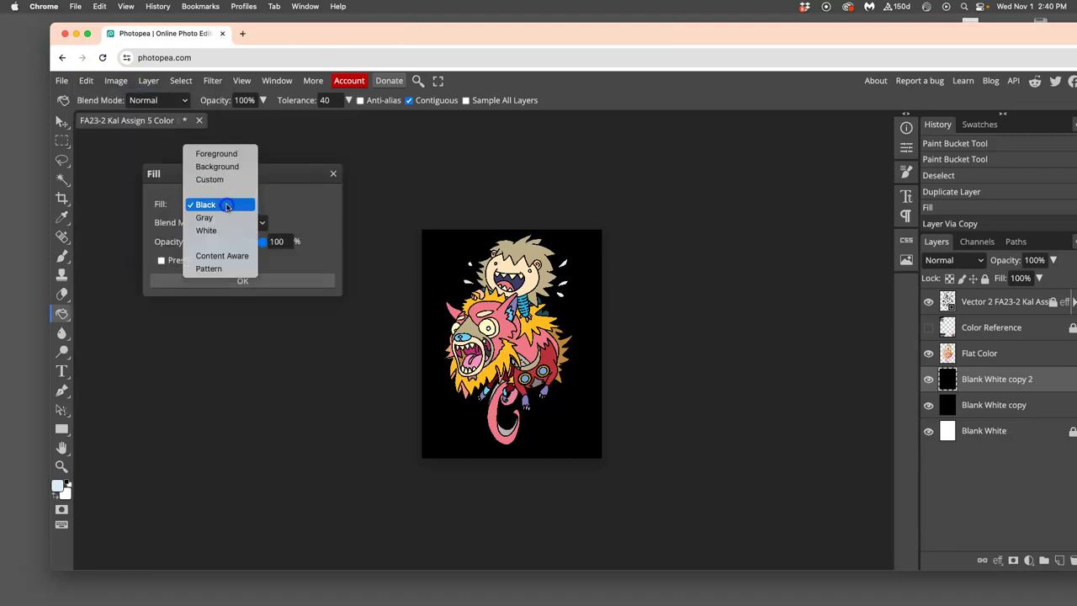
pyautogui.click(222, 218)
pyautogui.click(242, 281)
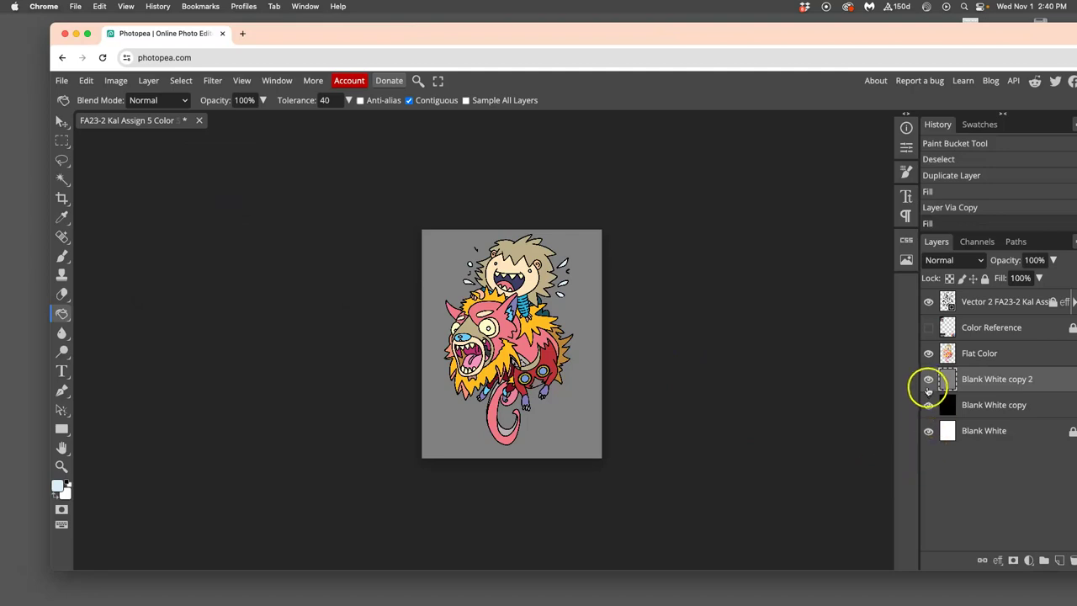
pyautogui.scroll(3, 562, 380)
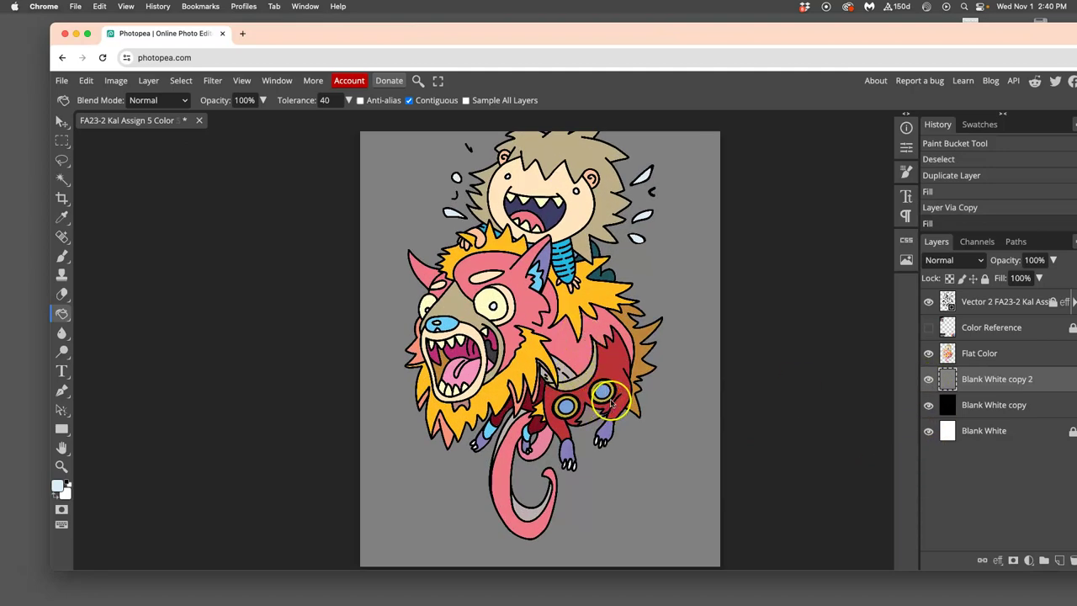
pyautogui.scroll(1, 611, 402)
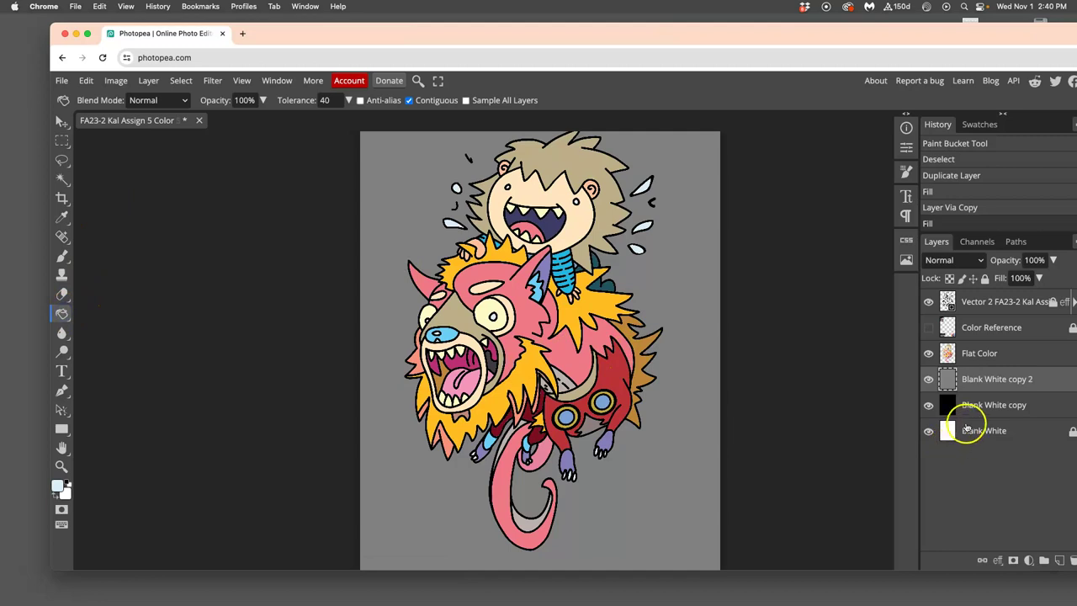
# - Lock the gray and black background copies, toggle Flat Color off and on, and select it
pyautogui.click(984, 278)
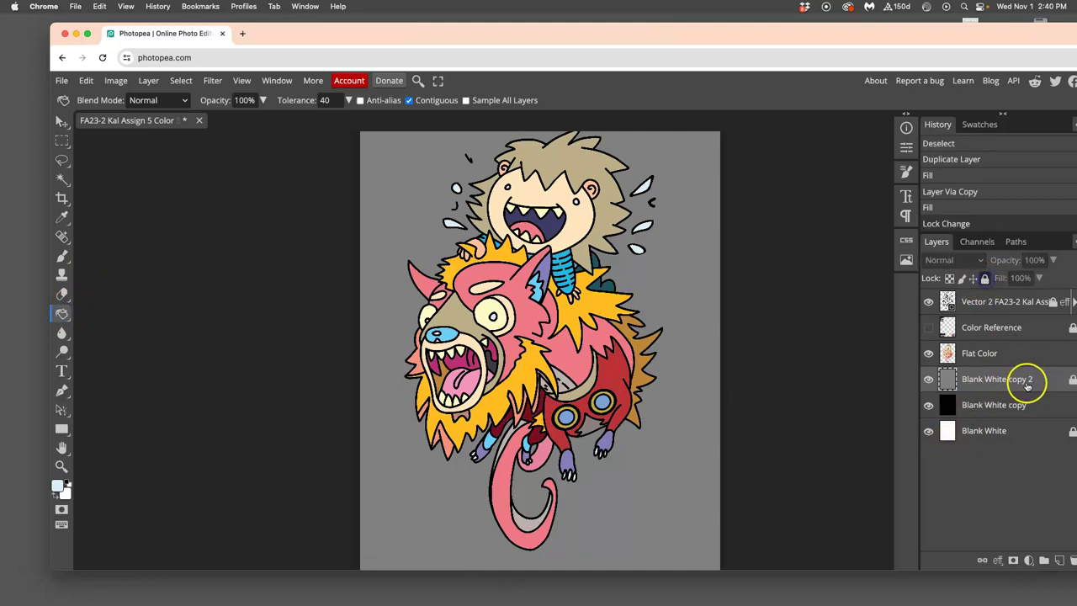
pyautogui.click(1032, 404)
pyautogui.click(984, 278)
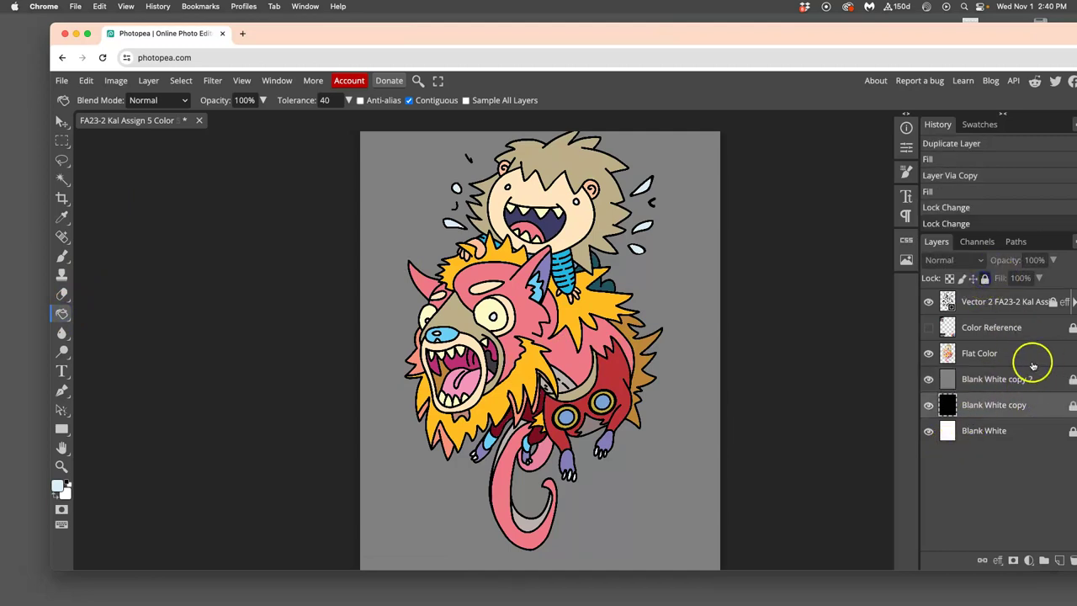
pyautogui.click(927, 355)
pyautogui.click(928, 354)
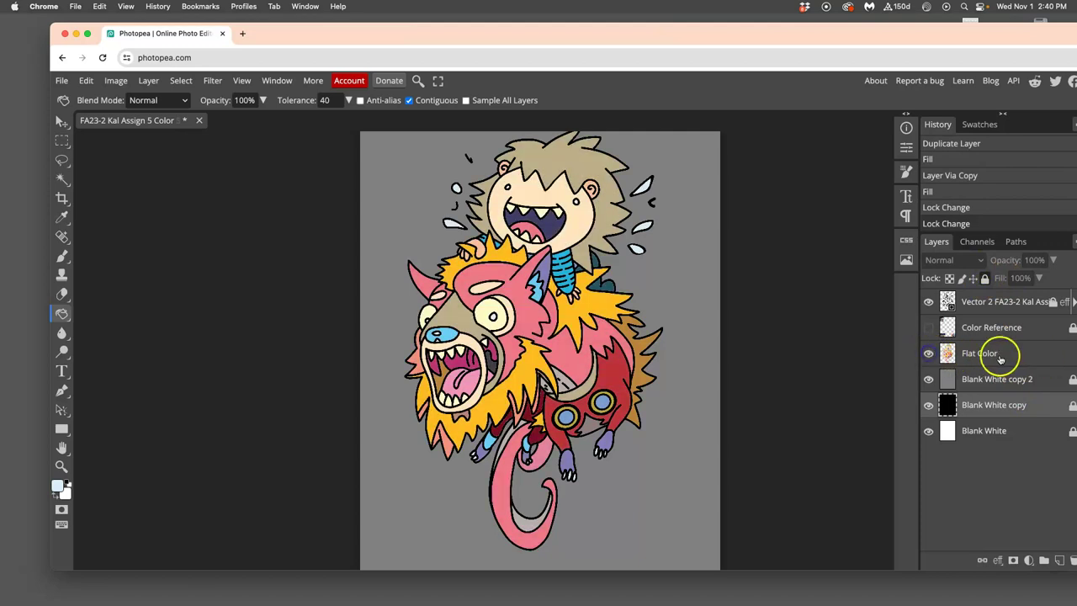
pyautogui.click(1013, 354)
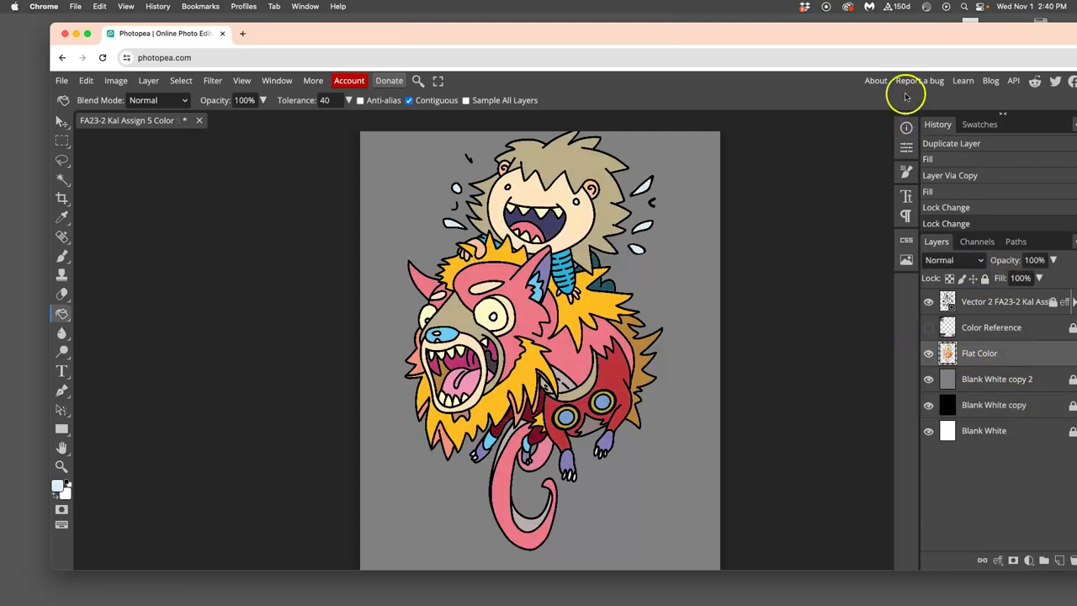
# - Fill the leftover grey gaps on the monster's body and inside the tail's curl on Flat Color
pyautogui.moveTo(884, 34); pyautogui.dragTo(867, 39)
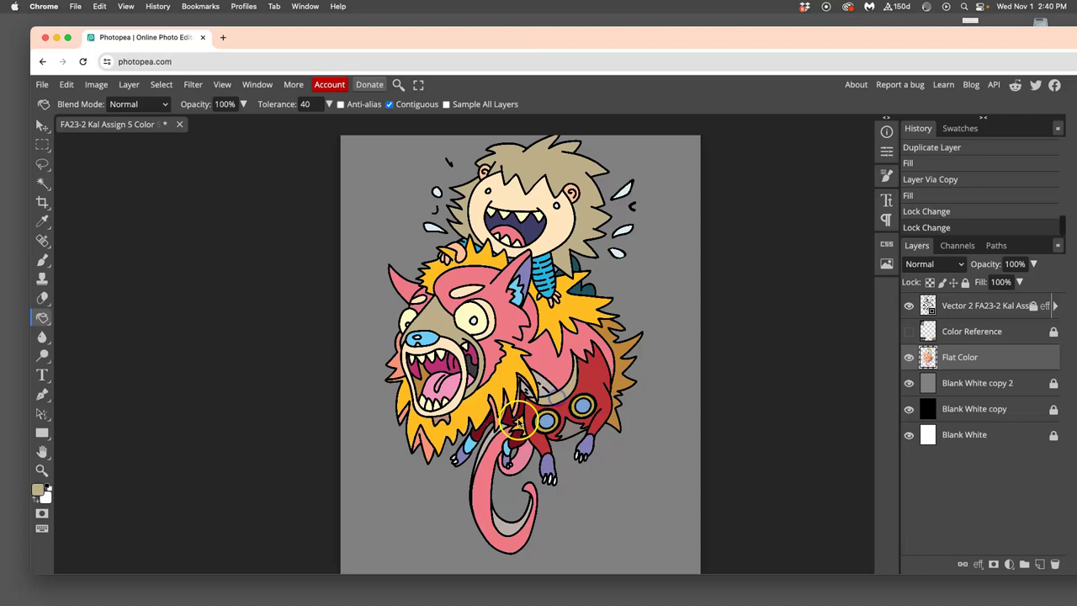
pyautogui.click(492, 438)
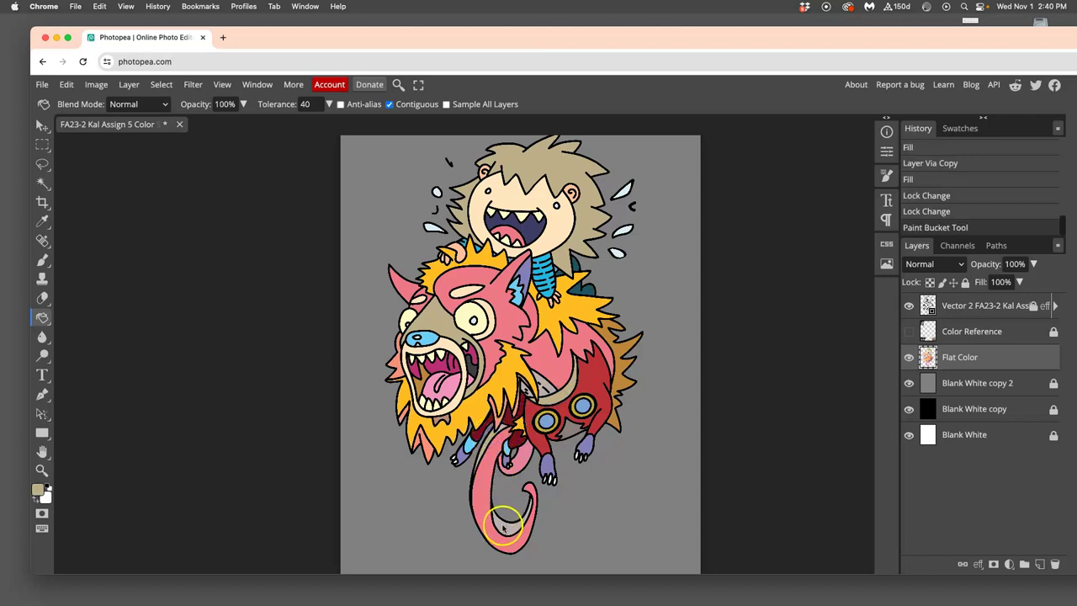
pyautogui.click(503, 526)
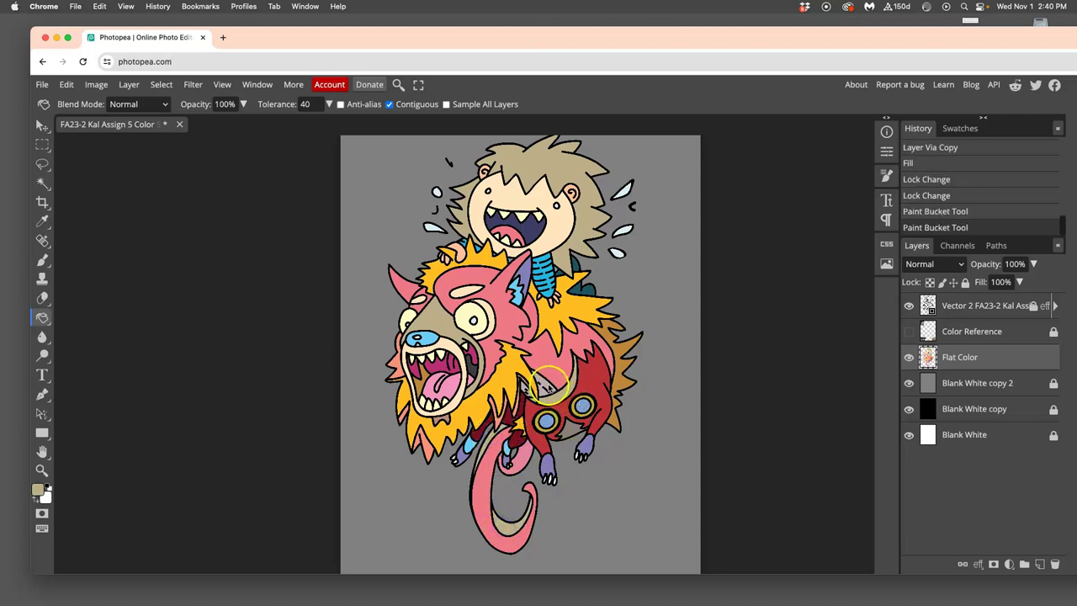
pyautogui.click(545, 385)
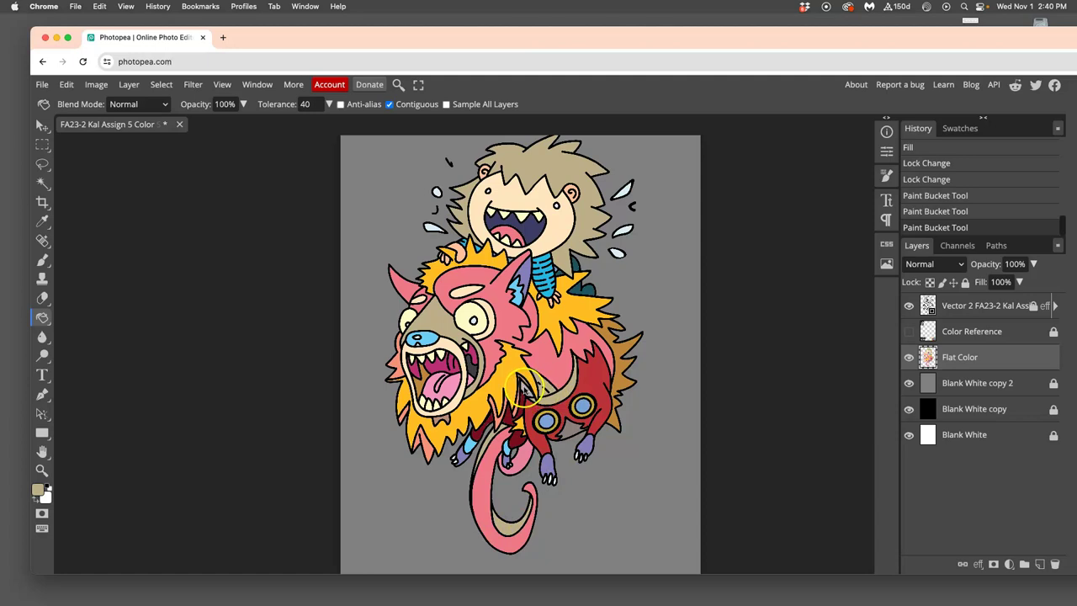
pyautogui.click(565, 416)
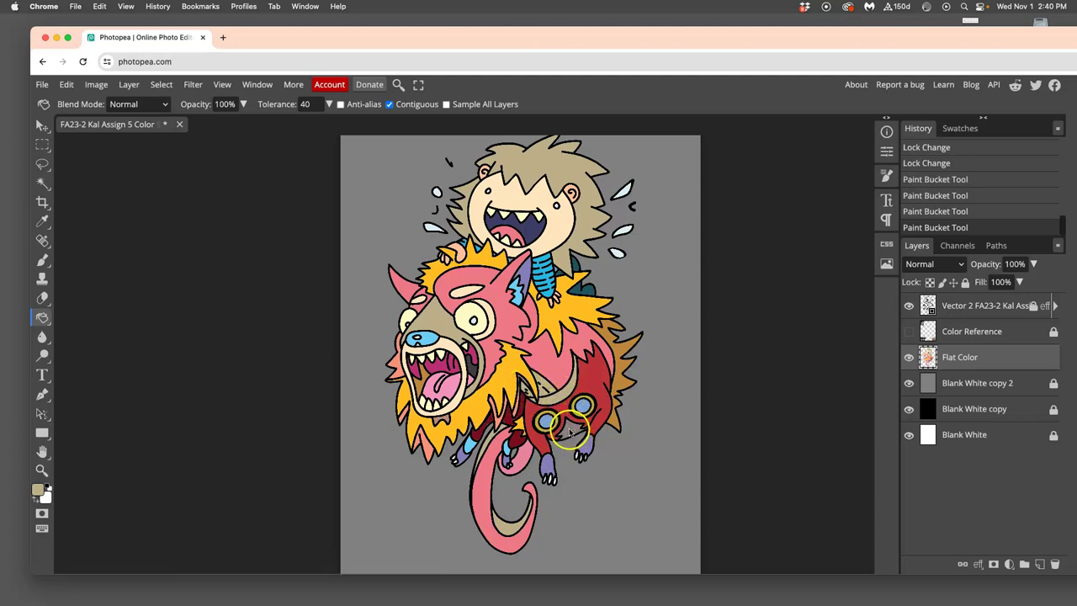
# - Hide the grey backdrop to view on black, then fill the strap and body patches tan
pyautogui.click(908, 383)
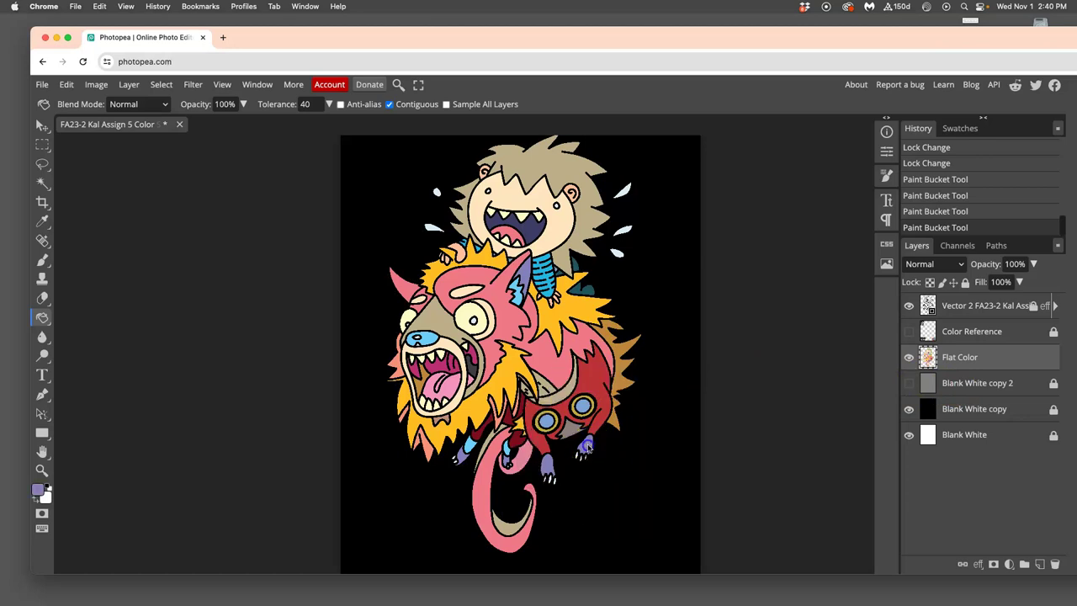
pyautogui.click(520, 438)
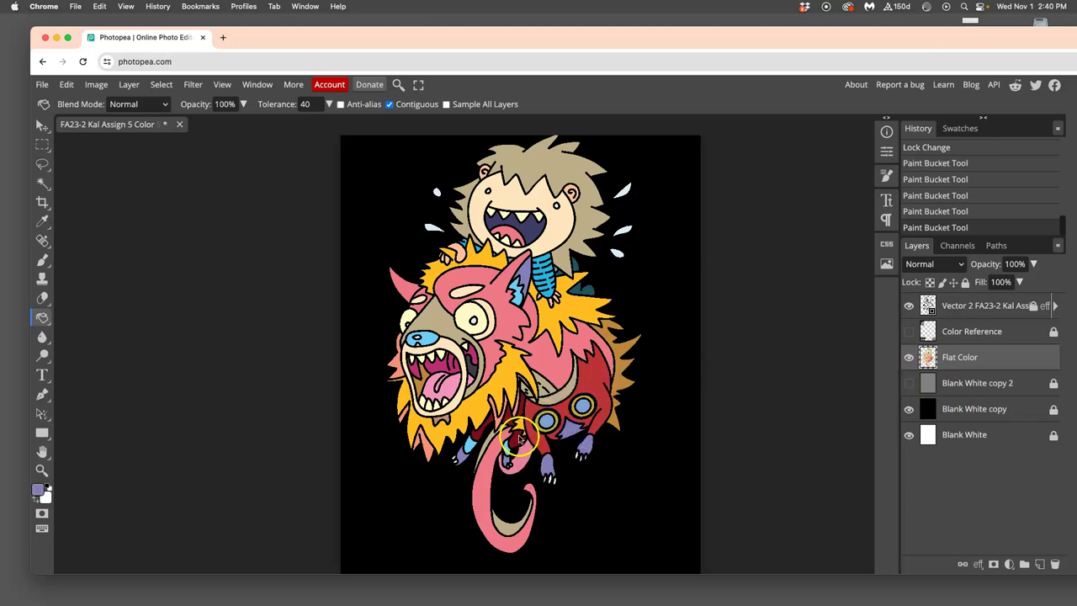
pyautogui.click(492, 401)
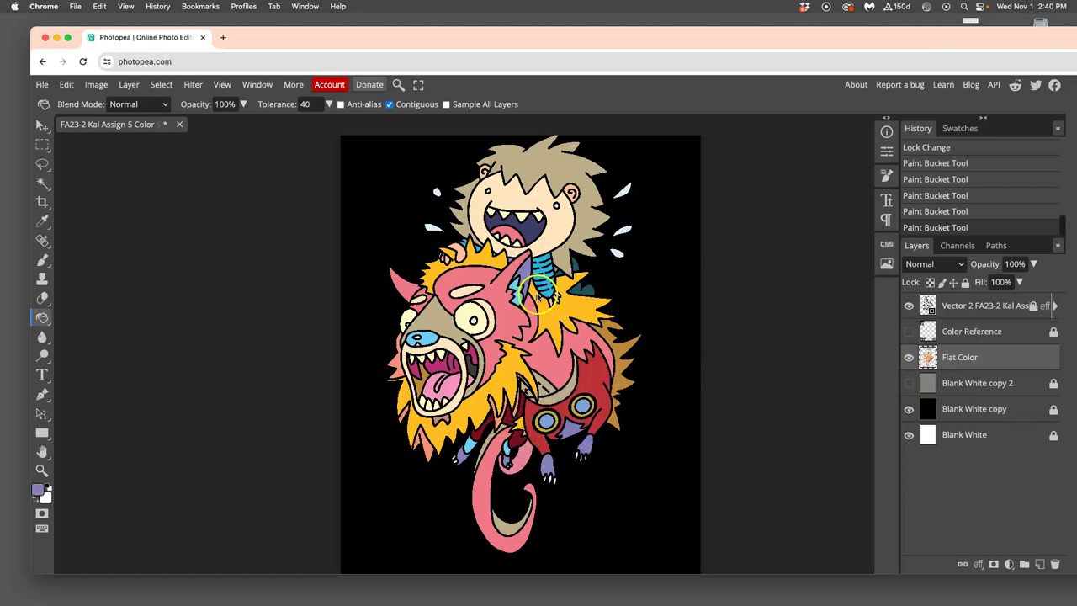
pyautogui.click(554, 395)
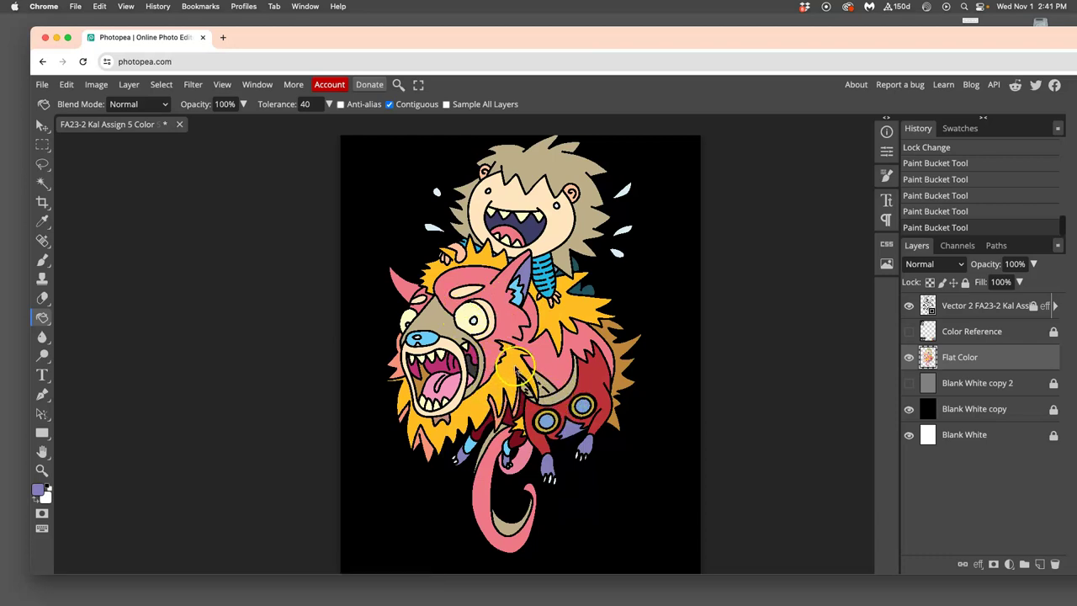
pyautogui.click(620, 355)
pyautogui.click(561, 391)
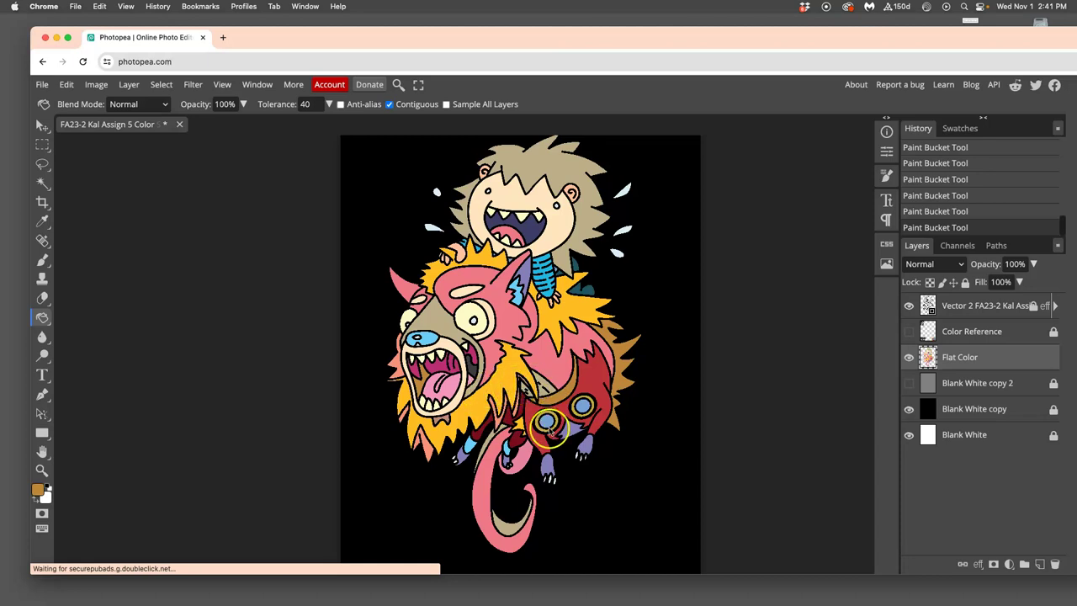
# - Fill more body patches tan, undo the stray nose fill, and fill the right hip spot tan
pyautogui.scroll(1, 547, 431)
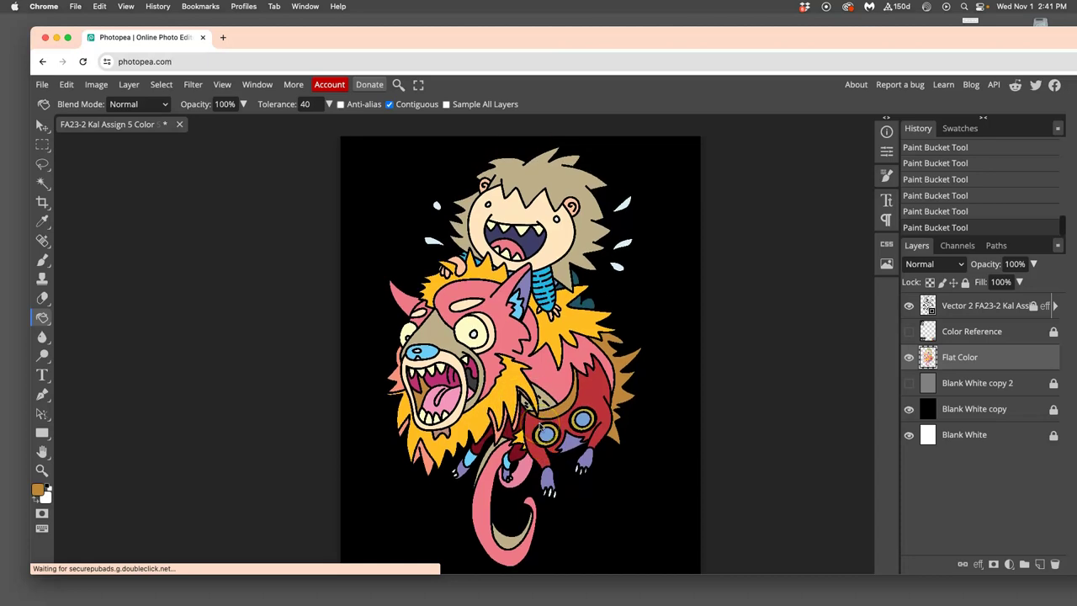
pyautogui.click(555, 420)
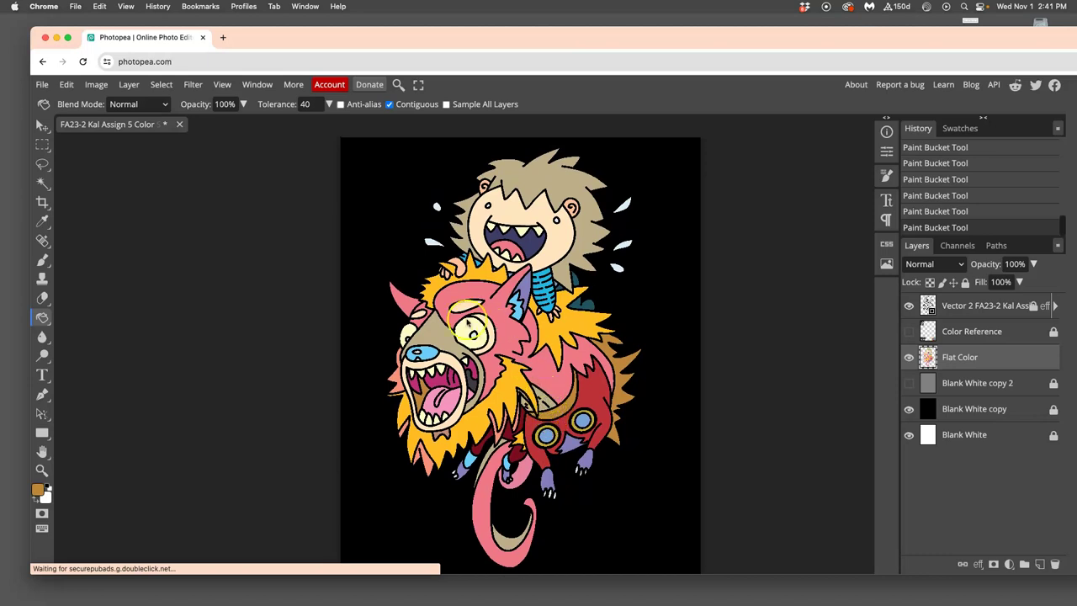
pyautogui.click(564, 352)
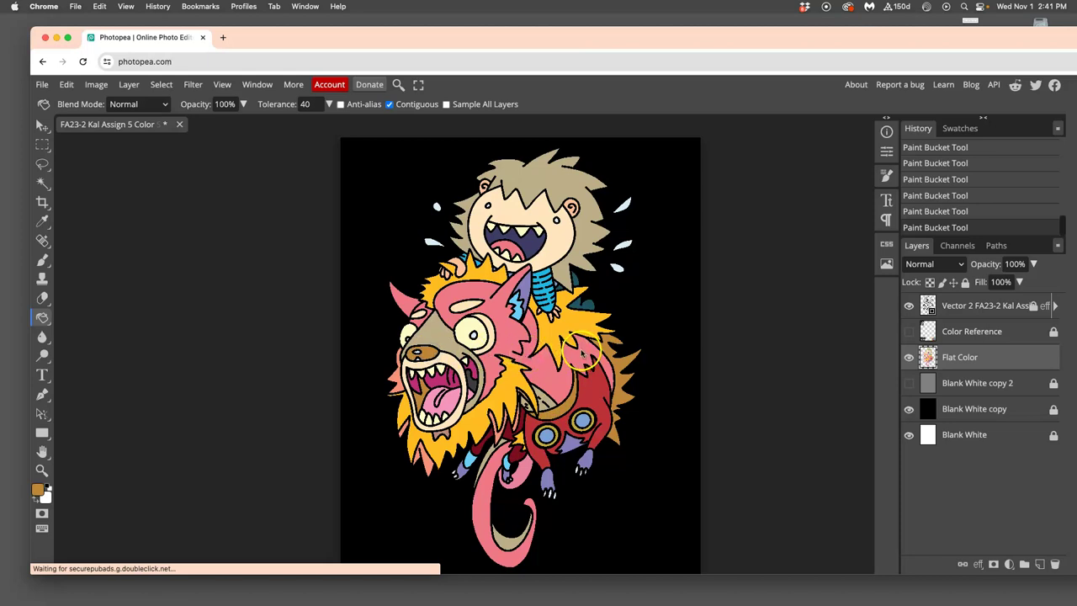
pyautogui.hotkey('ctrl', 'z')
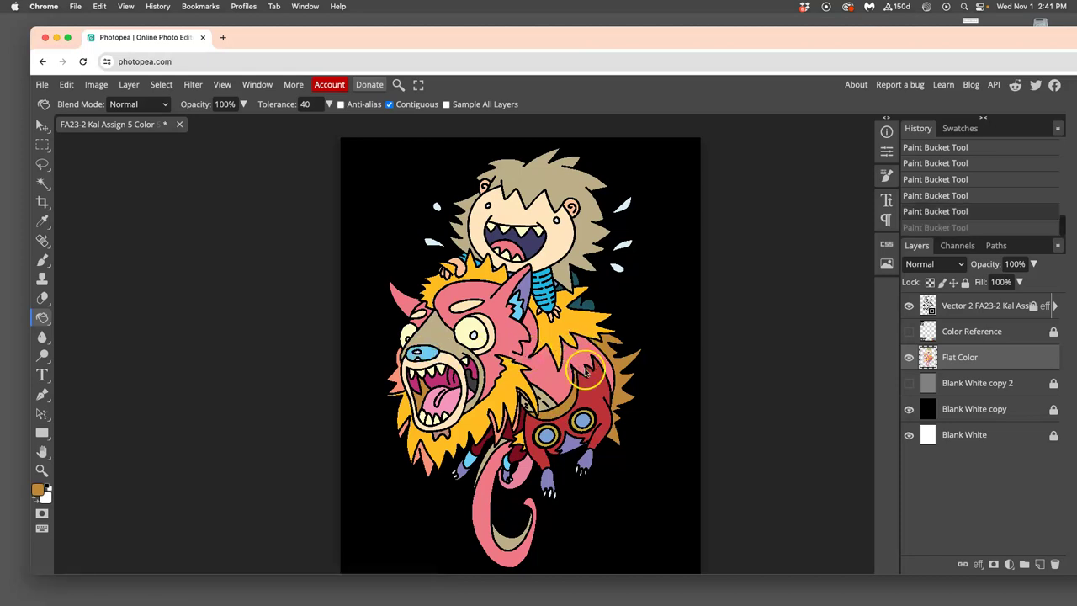
pyautogui.click(581, 425)
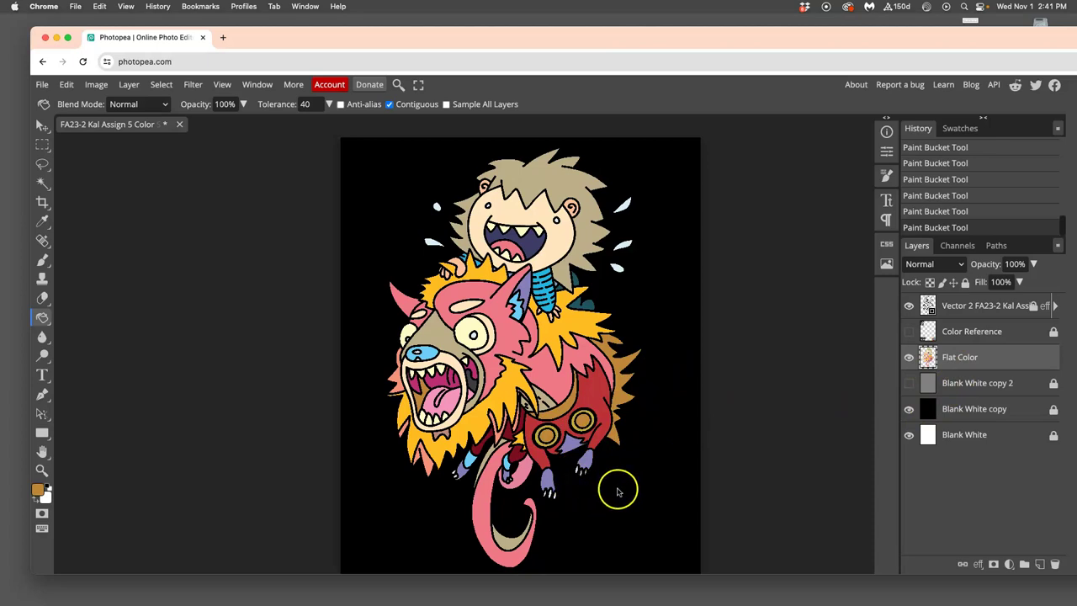
# - Try gold, then light blue, on the two hip spots and undo those fills
pyautogui.press('super+z')
pyautogui.press('super+z')
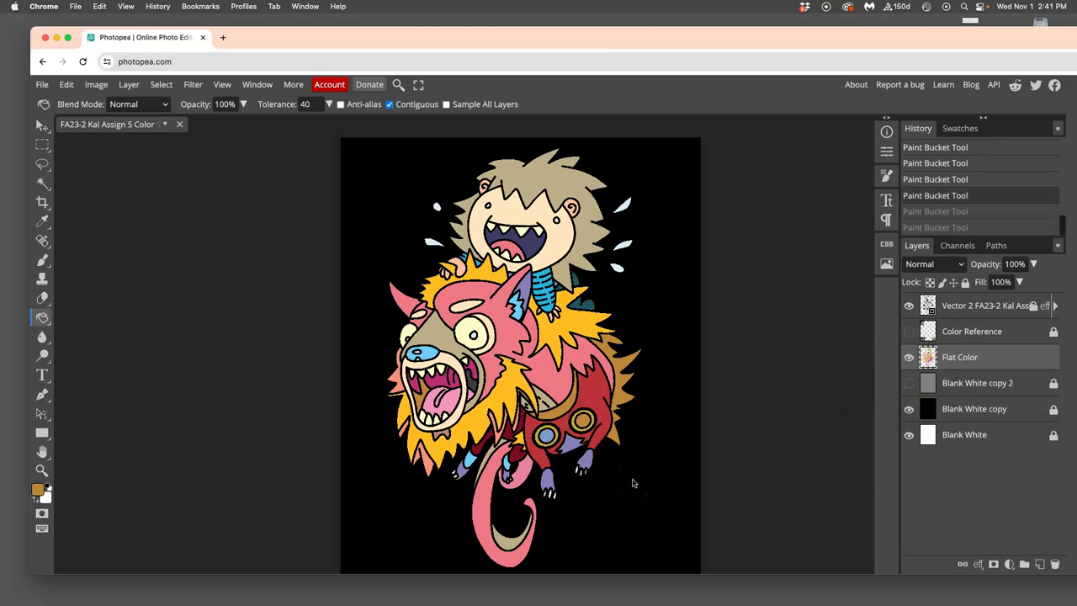
pyautogui.click(632, 465)
pyautogui.click(548, 433)
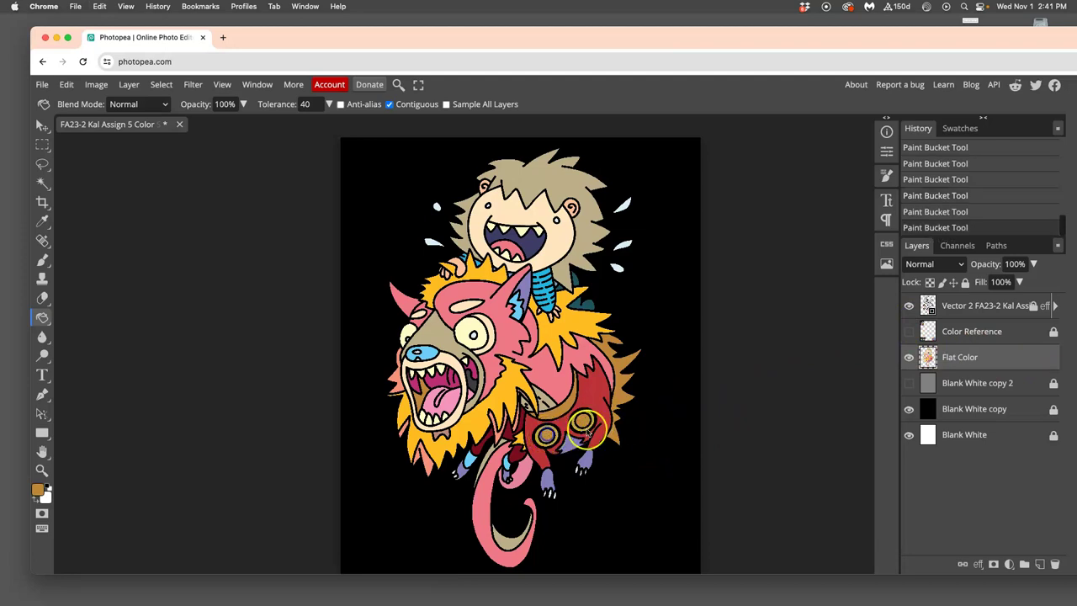
pyautogui.click(584, 420)
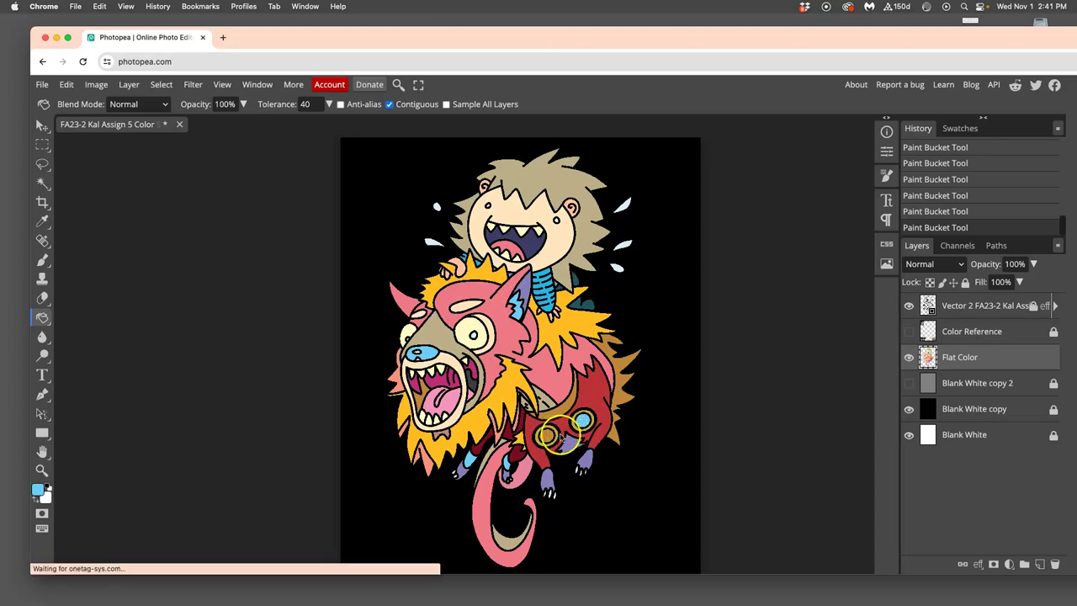
pyautogui.click(547, 436)
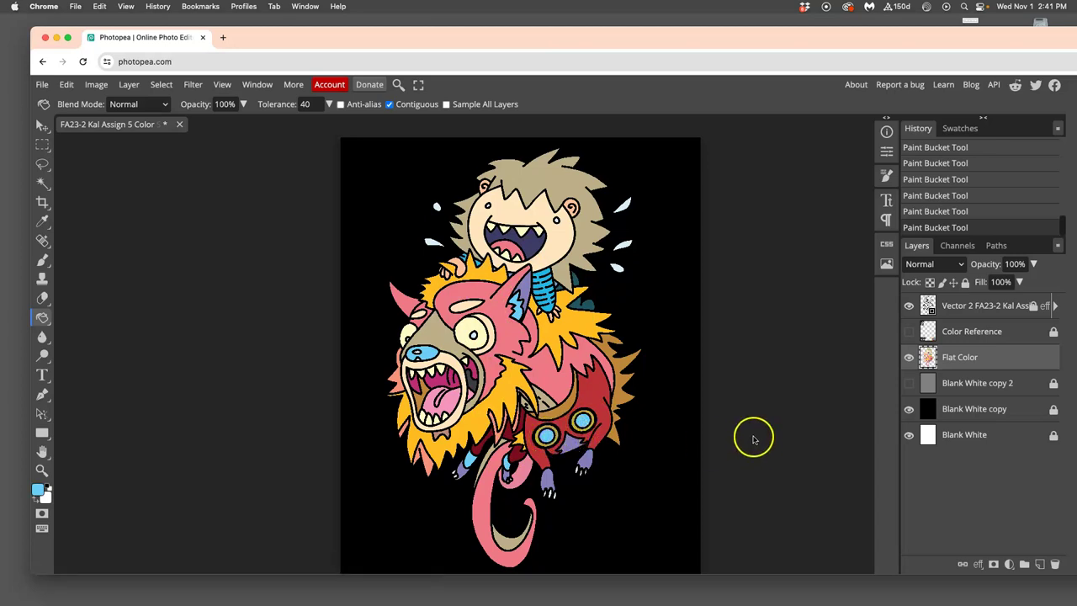
pyautogui.press('super+z')
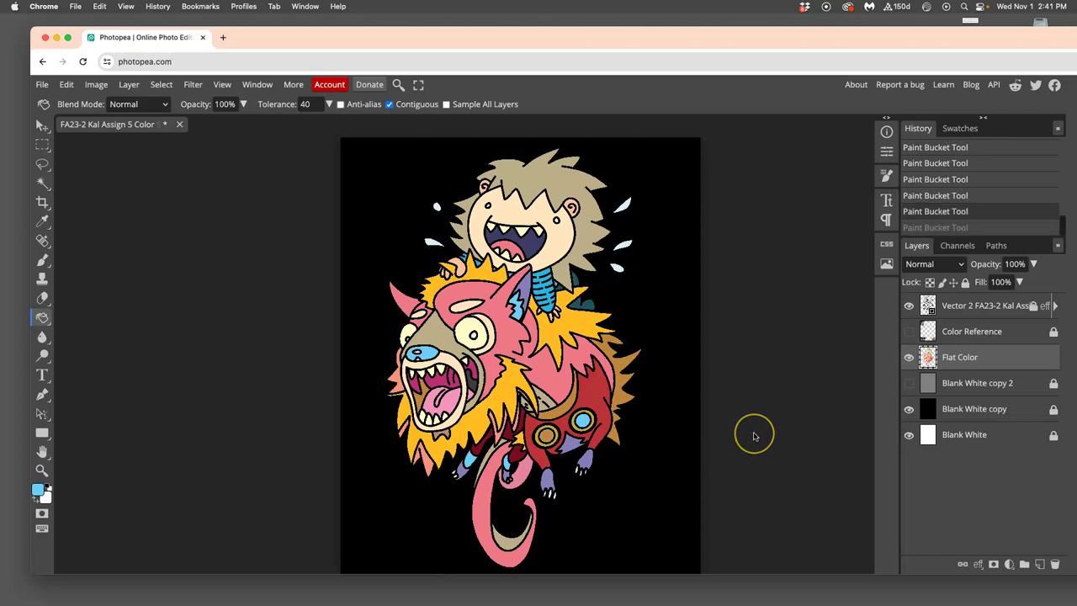
pyautogui.press('super+z')
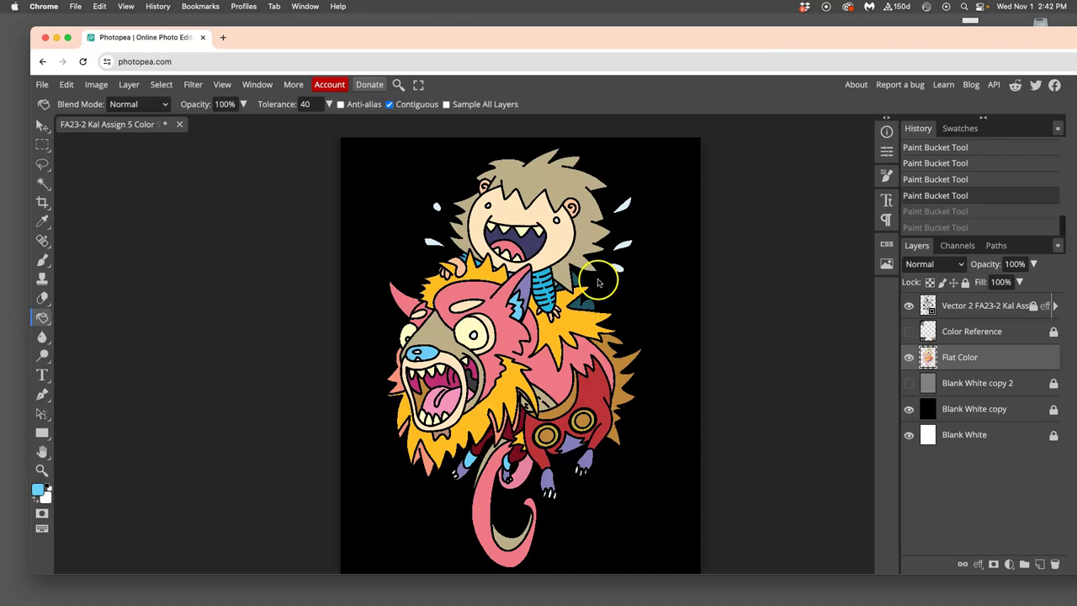
# - Sample the tan from the boy's hair and fill both hip spots with it
pyautogui.keyDown('alt'); pyautogui.click(586, 242); pyautogui.keyUp('alt')
pyautogui.click(584, 421)
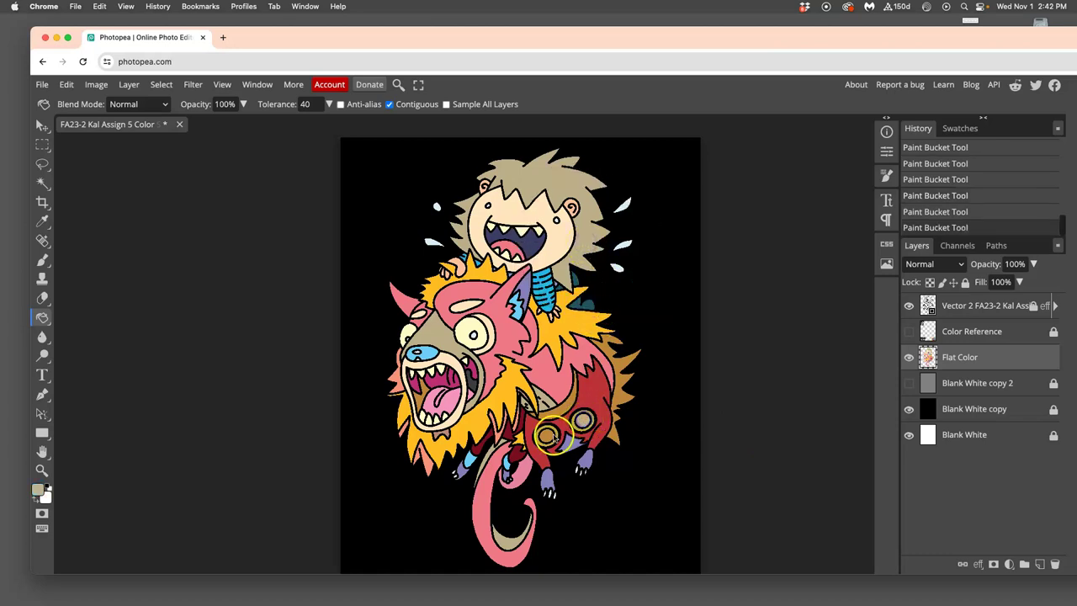
pyautogui.click(547, 435)
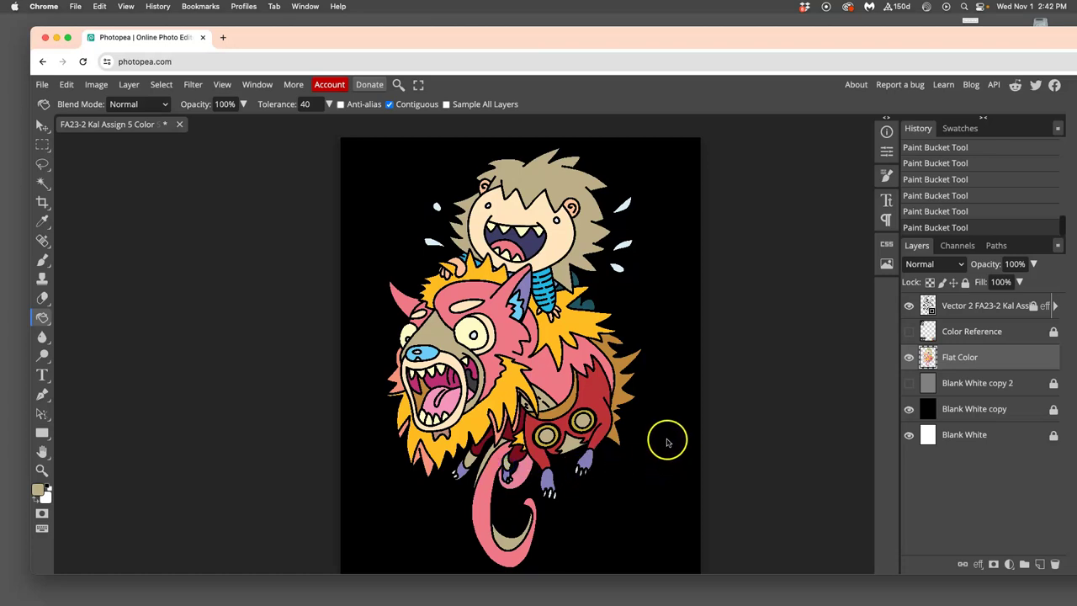
# - Compare the artwork on grey and black backdrops, zoom out to the full page, ending on white
pyautogui.scroll(2, 665, 436)
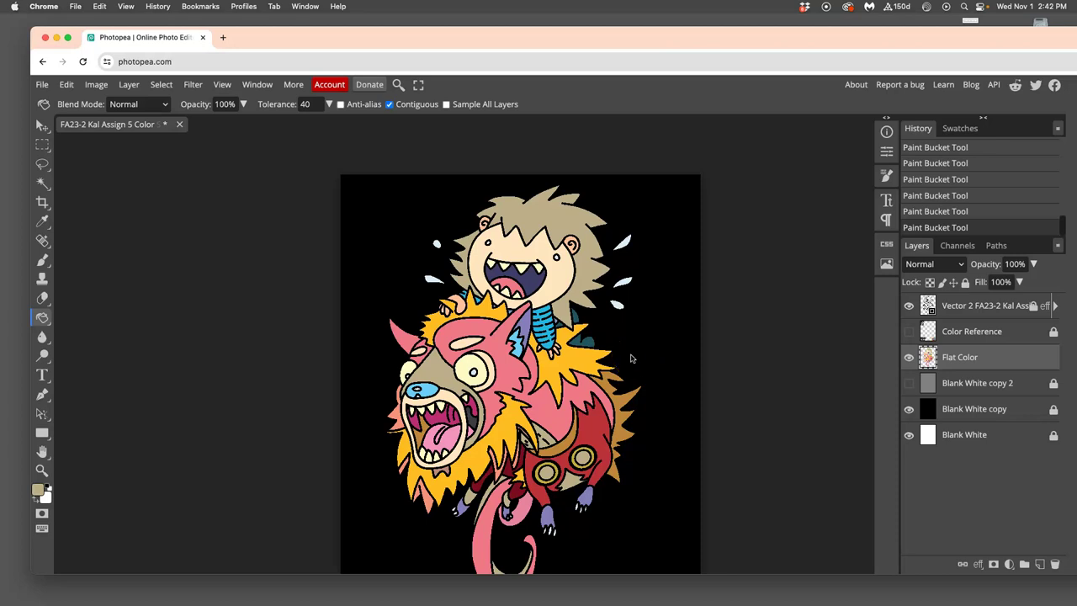
pyautogui.click(909, 383)
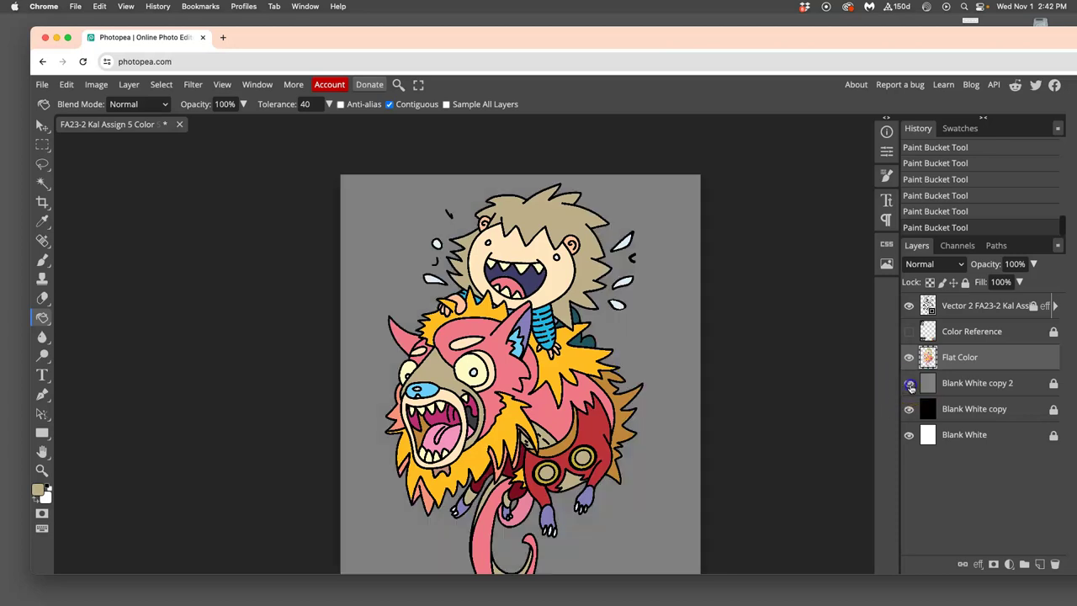
pyautogui.scroll(-3, 685, 373)
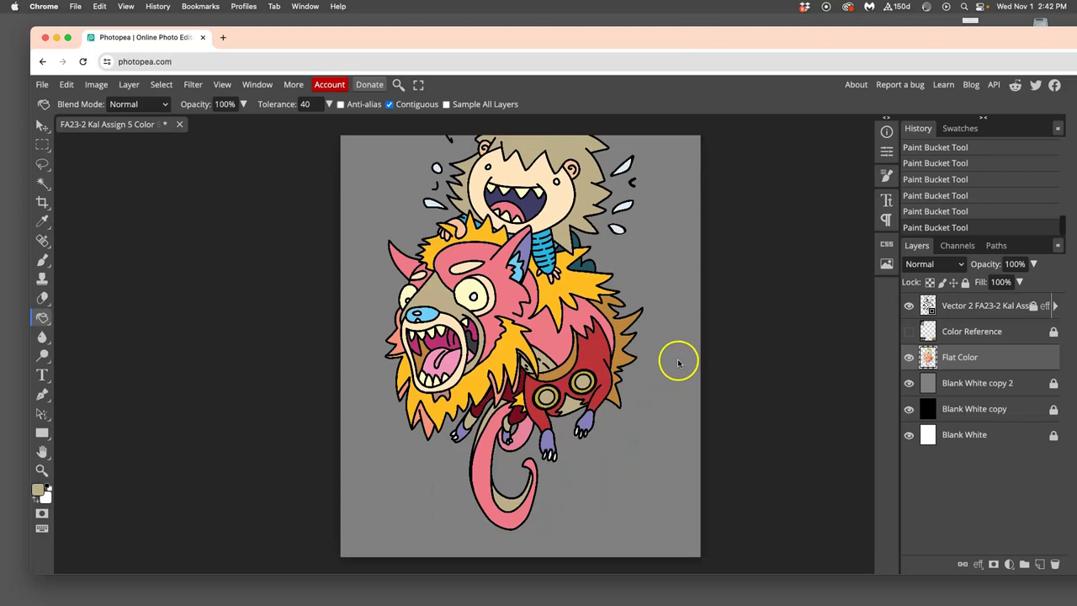
pyautogui.click(909, 383)
pyautogui.click(908, 409)
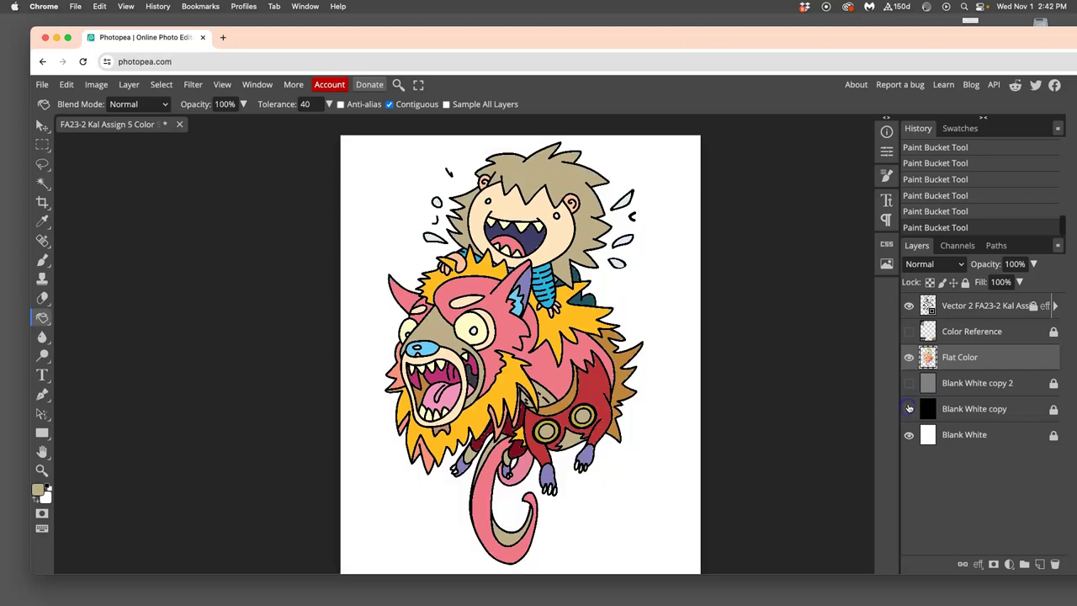
pyautogui.click(908, 384)
pyautogui.click(908, 384)
pyautogui.press('super+minus')
pyautogui.press('super+minus')
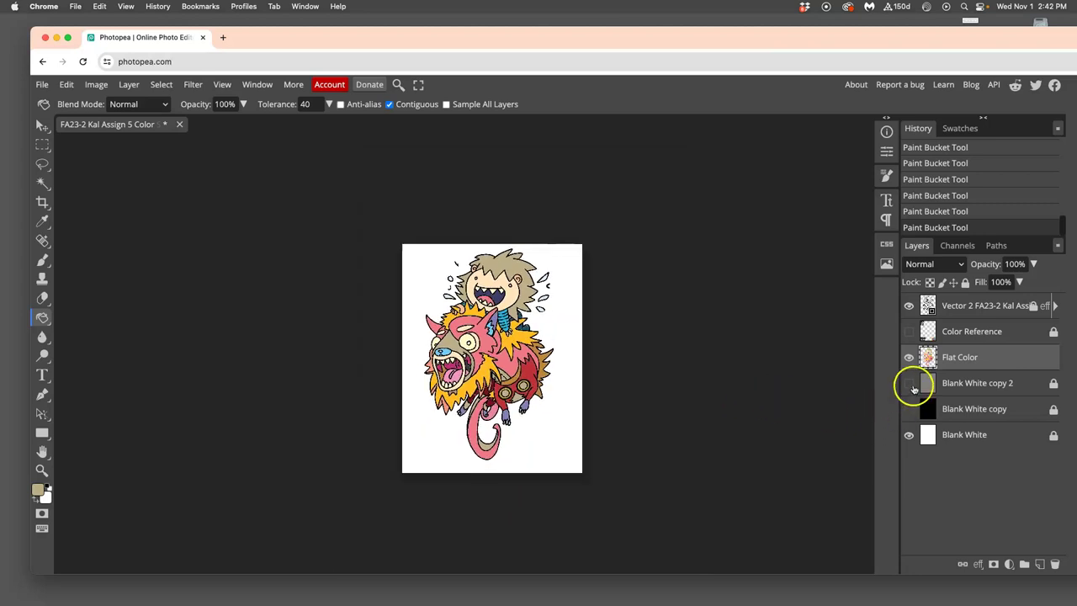
pyautogui.click(908, 383)
pyautogui.click(909, 384)
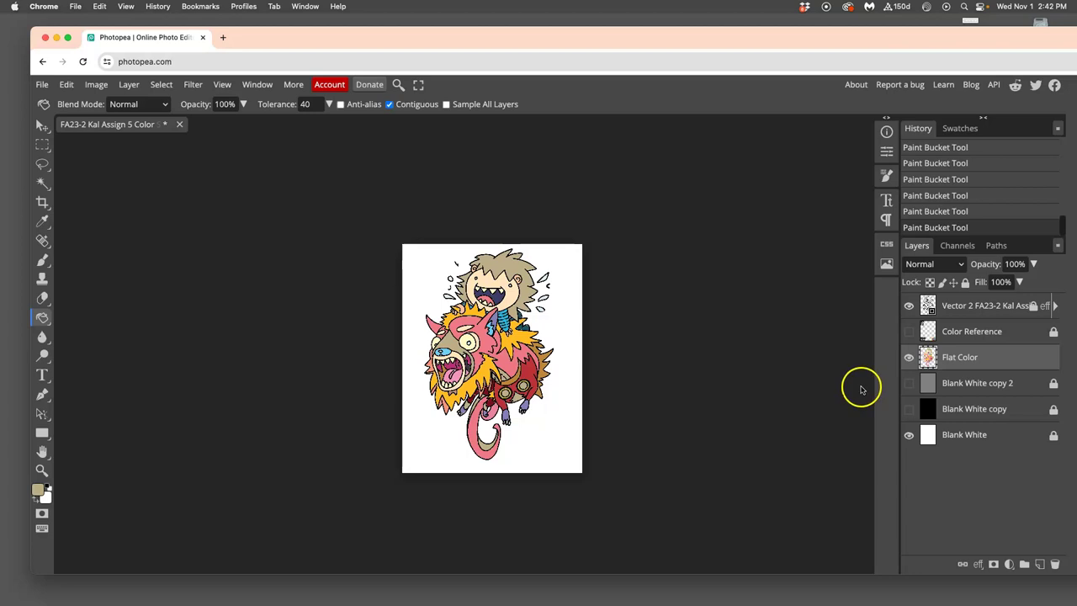
# - Save the flat-coloured illustration with Cmd+S
pyautogui.press('super+s')
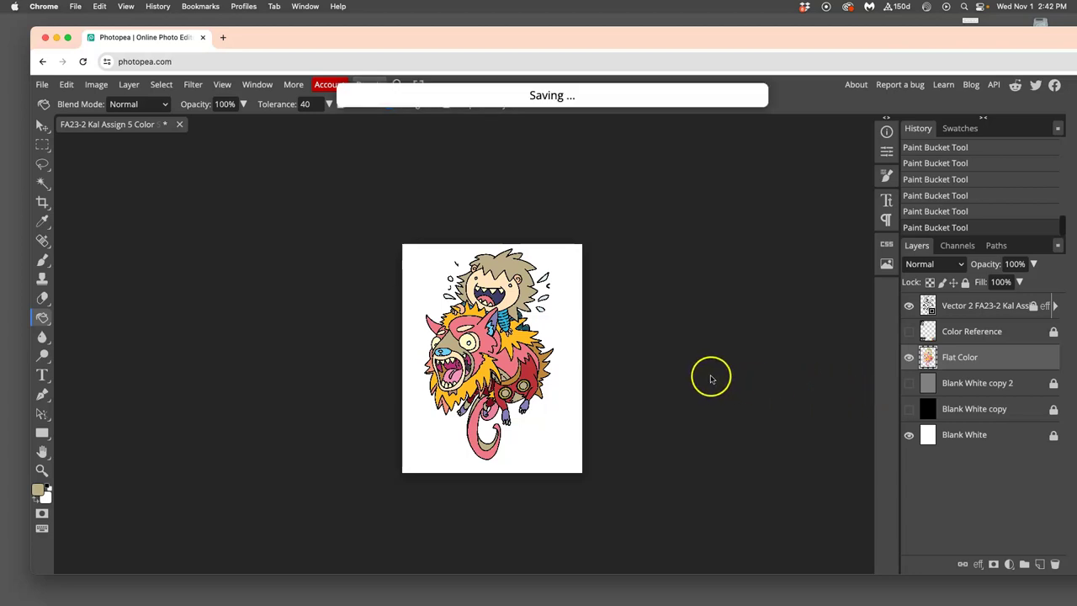